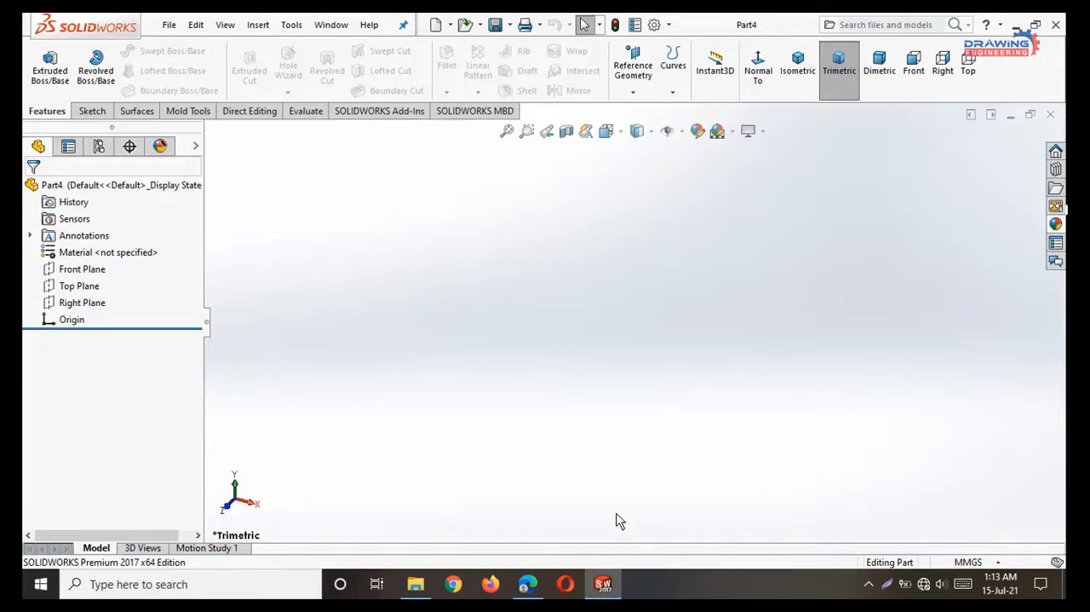
Study the bracket drawing in the browser PDF and start a sketch on the Front Plane in SOLIDWORKS.
{"action": "left_click", "coordinate": [528, 584]}
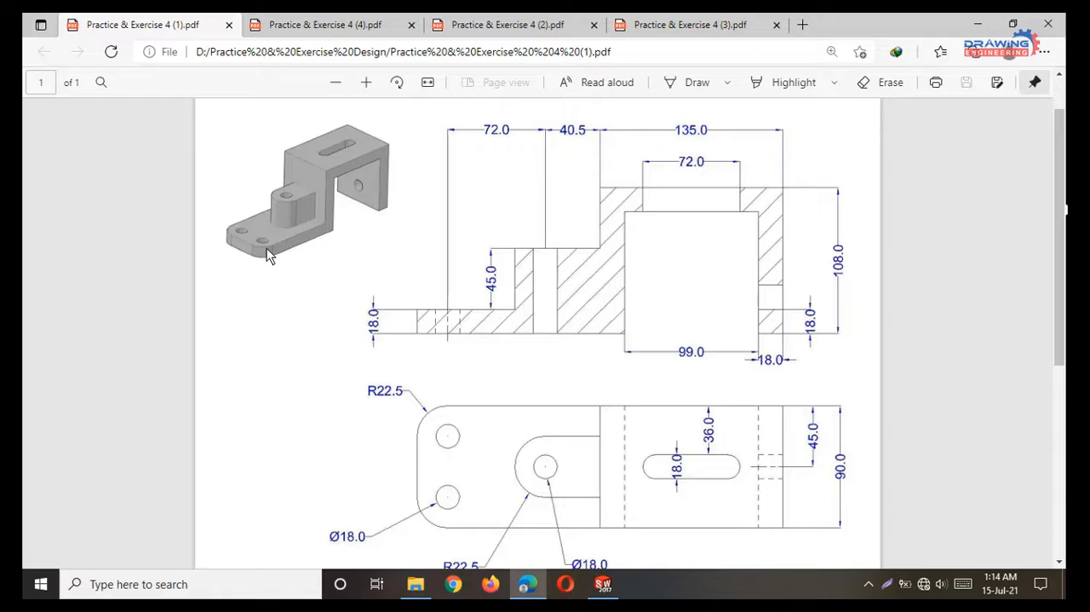
{"action": "left_click", "coordinate": [978, 24]}
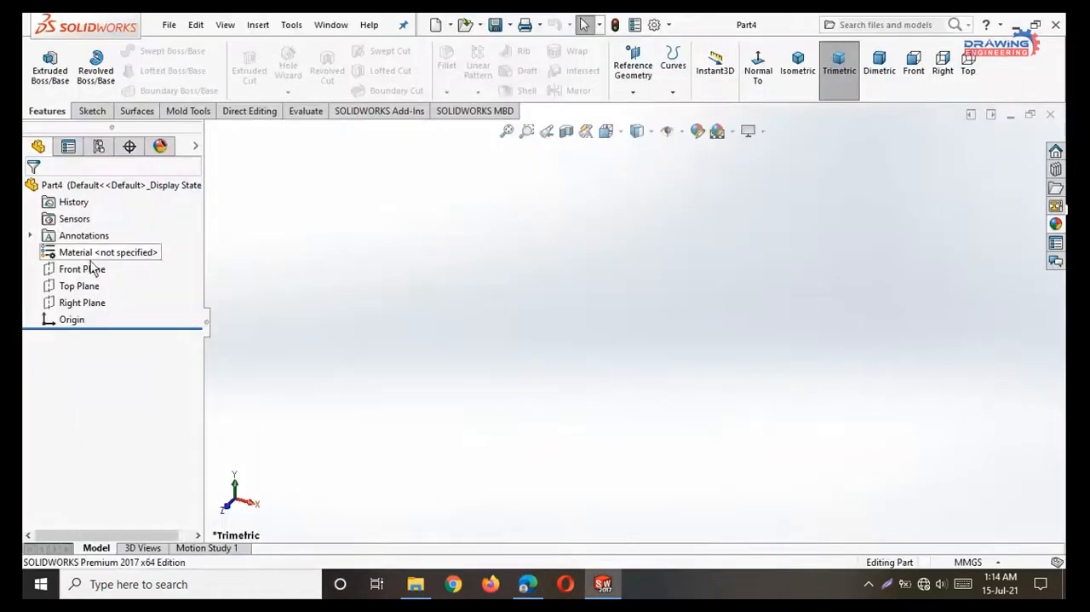
{"action": "left_click", "coordinate": [75, 271]}
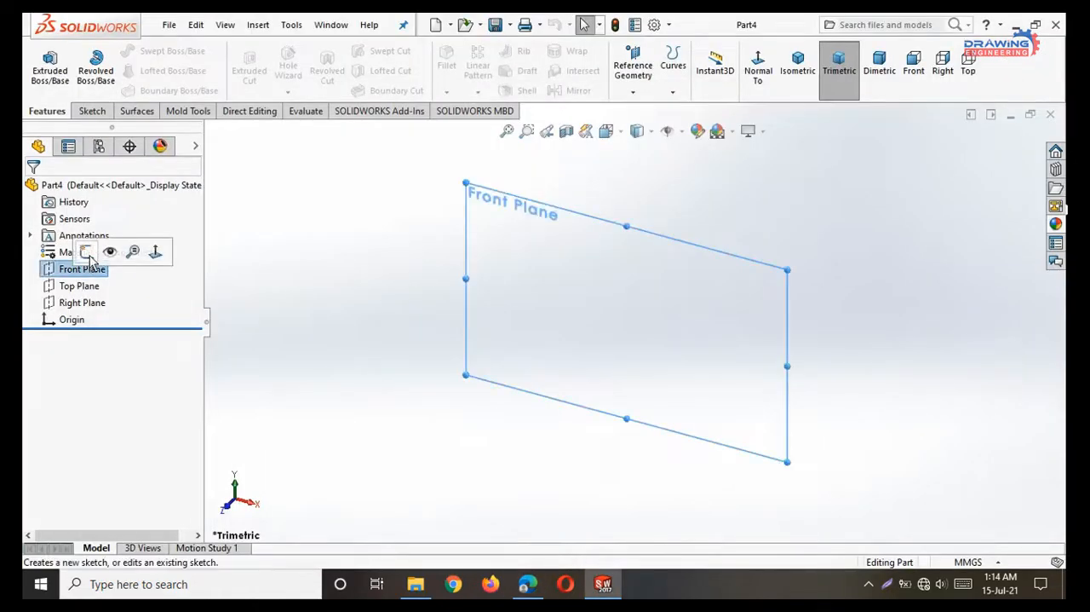
{"action": "left_click", "coordinate": [86, 252]}
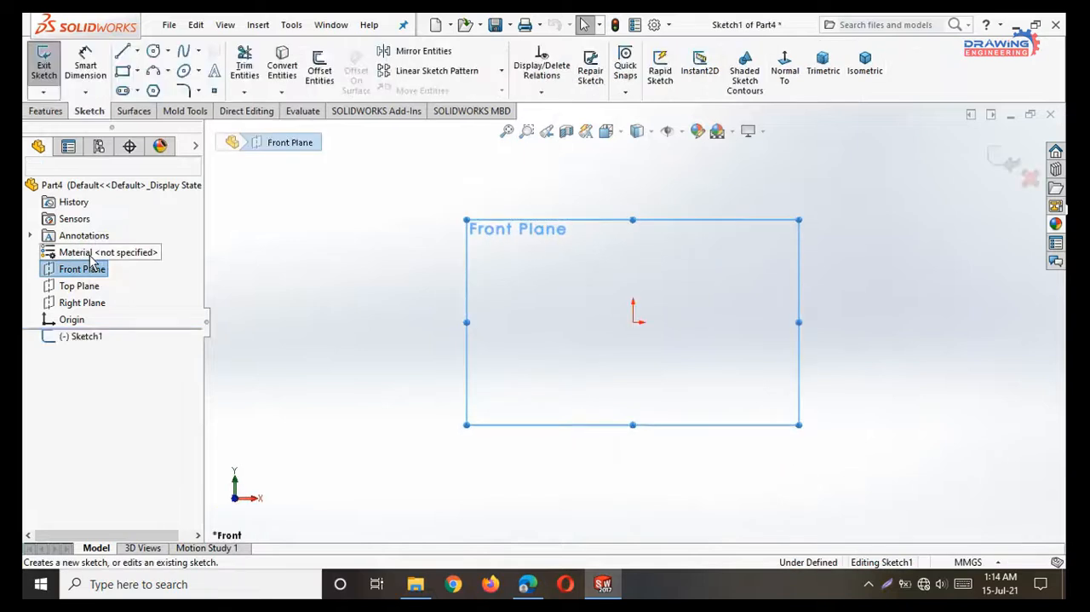
Draw connected lines from the origin around the bracket's inner opening, about 73 mm high and 77 mm wide.
{"action": "left_click", "coordinate": [123, 53]}
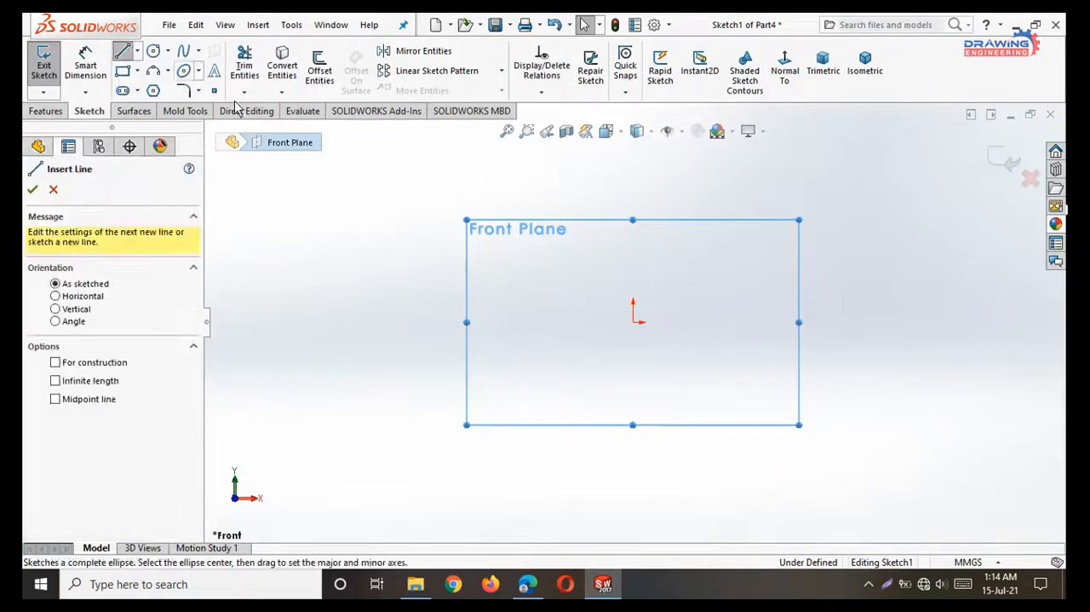
{"action": "left_click", "coordinate": [634, 323]}
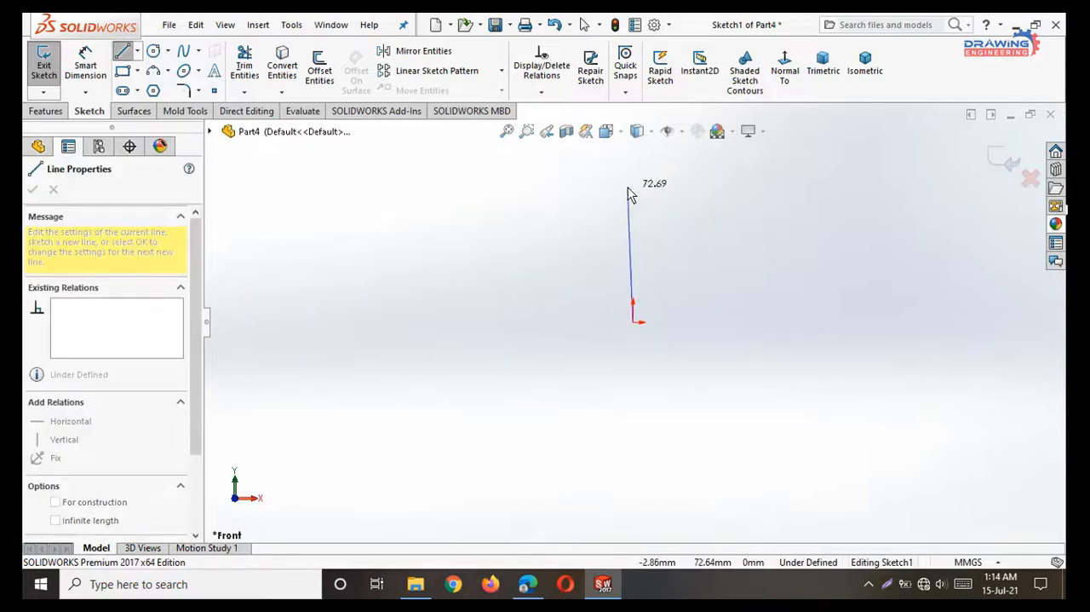
{"action": "left_click", "coordinate": [633, 187]}
{"action": "left_click", "coordinate": [771, 188]}
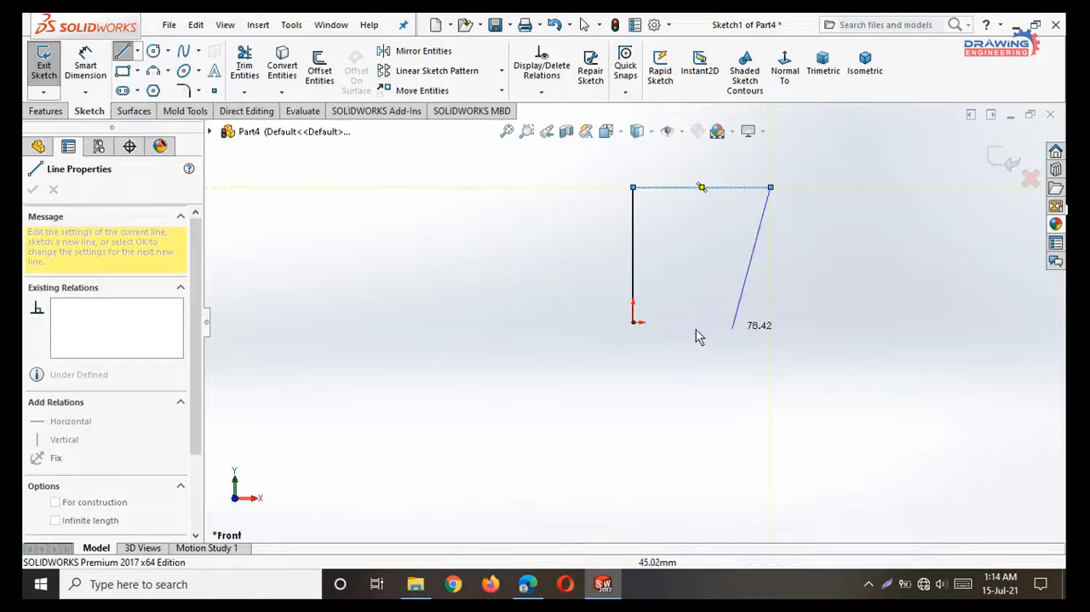
{"action": "left_click", "coordinate": [776, 322]}
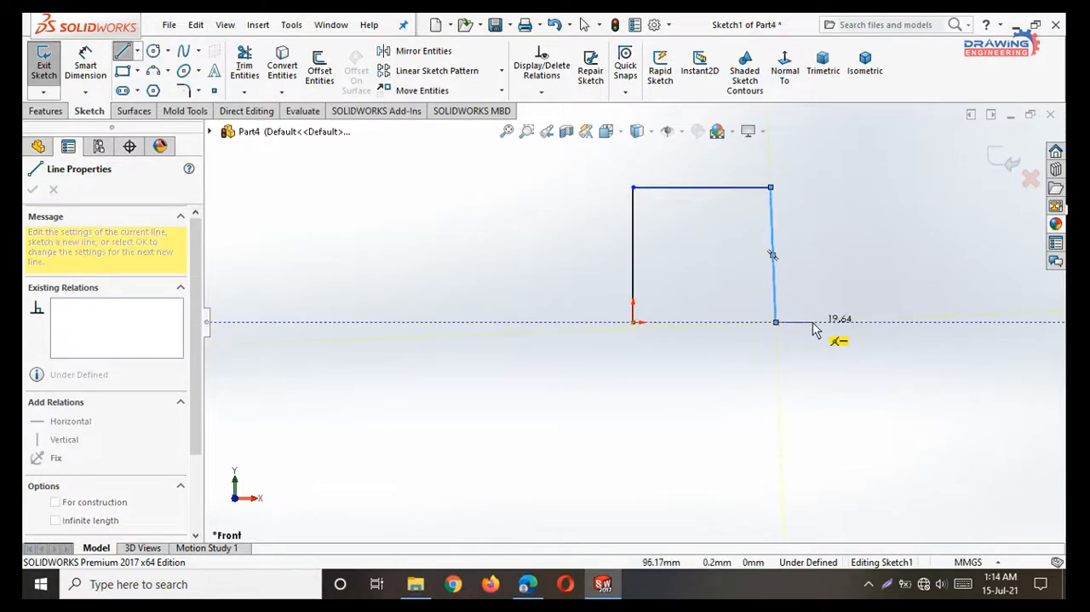
Close the stepped outer profile back to the origin, with a top edge about 138 mm long and a base plate about 23 mm thick.
{"action": "left_click", "coordinate": [813, 152]}
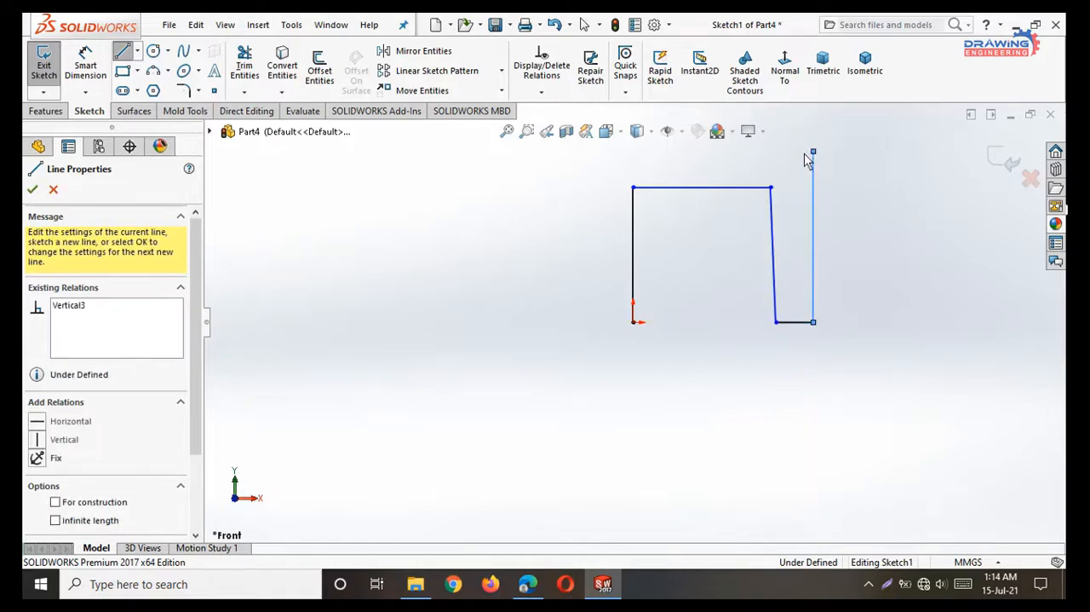
{"action": "left_click", "coordinate": [555, 152]}
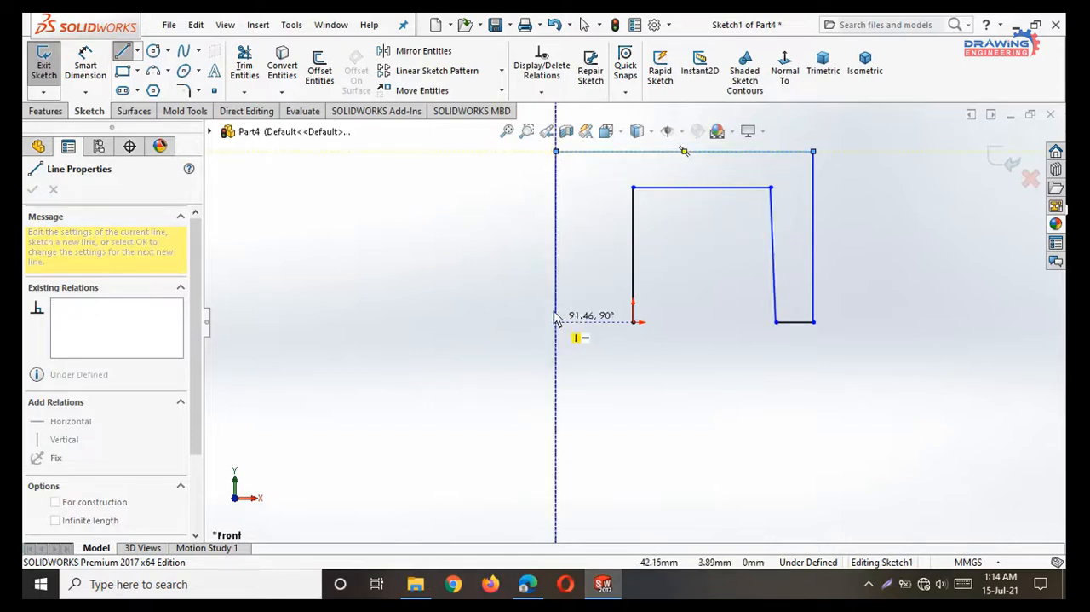
{"action": "left_click", "coordinate": [556, 280]}
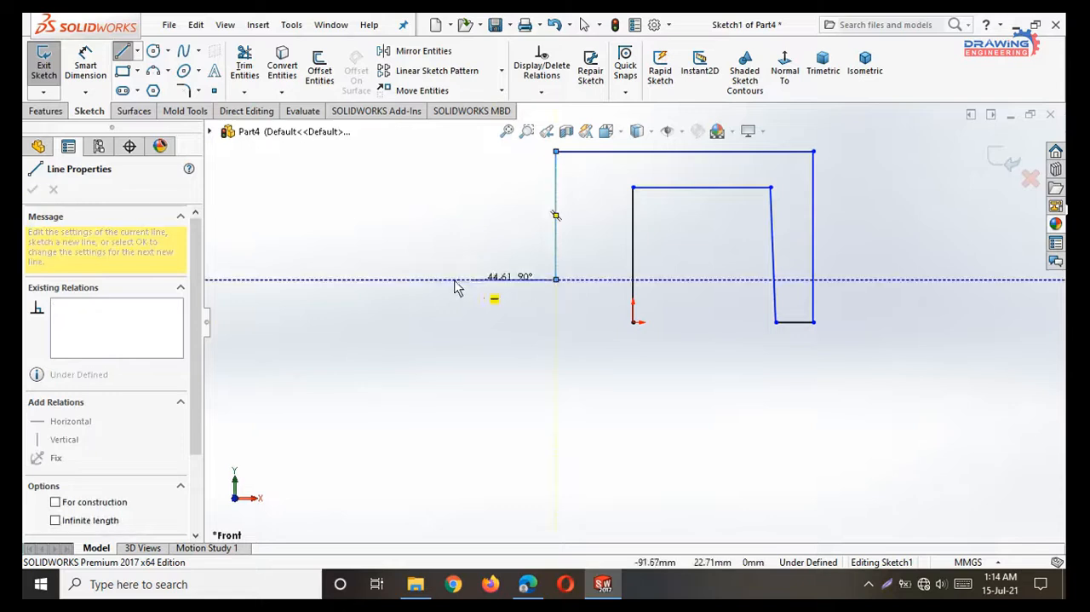
{"action": "left_click", "coordinate": [395, 279]}
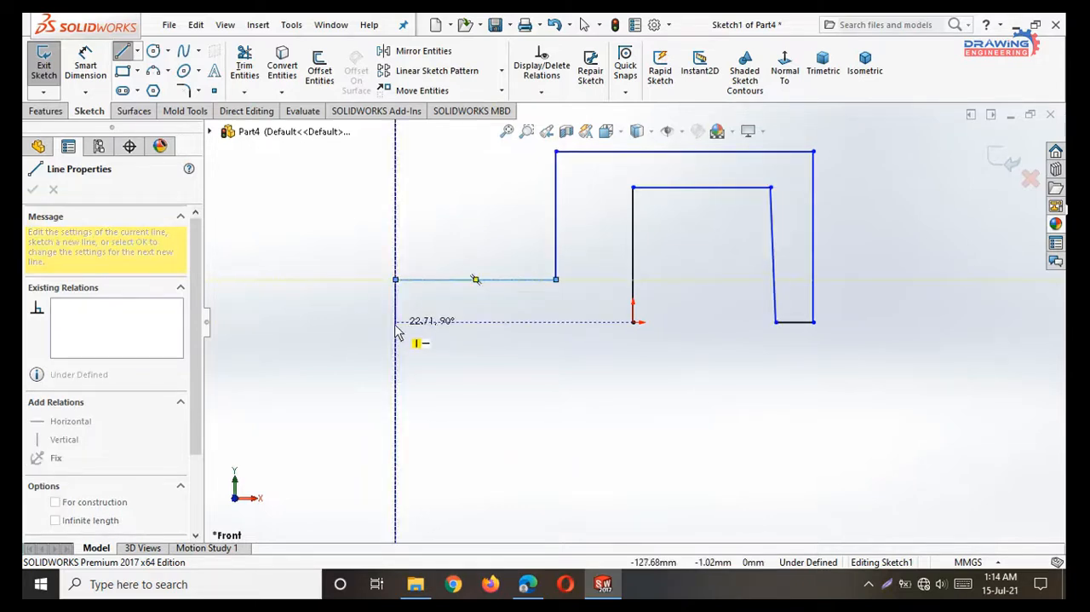
{"action": "left_click", "coordinate": [395, 321]}
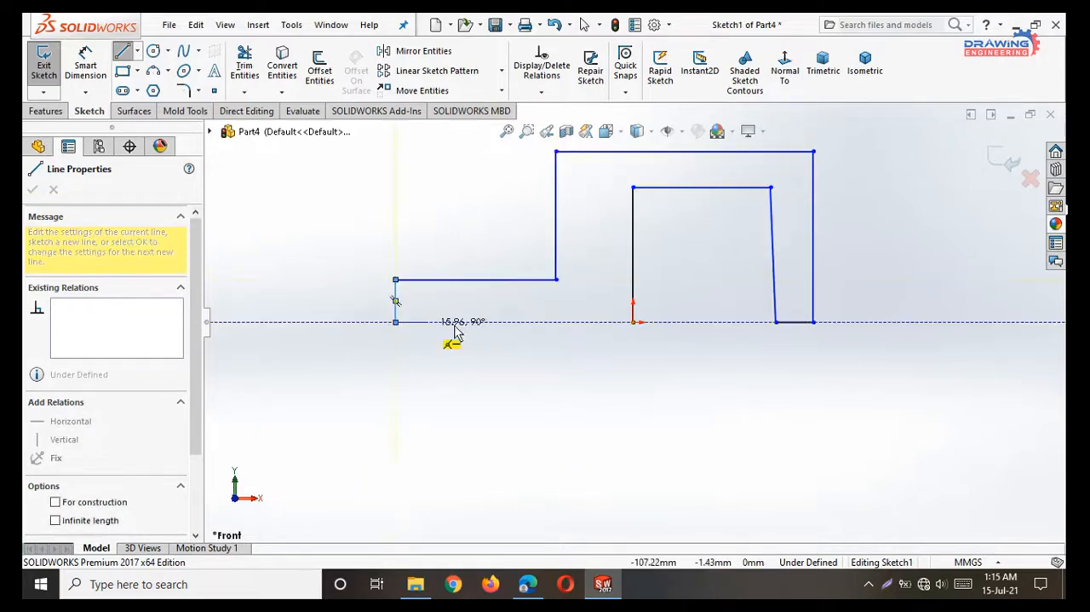
{"action": "double_click", "coordinate": [633, 322]}
{"action": "right_click", "coordinate": [673, 334]}
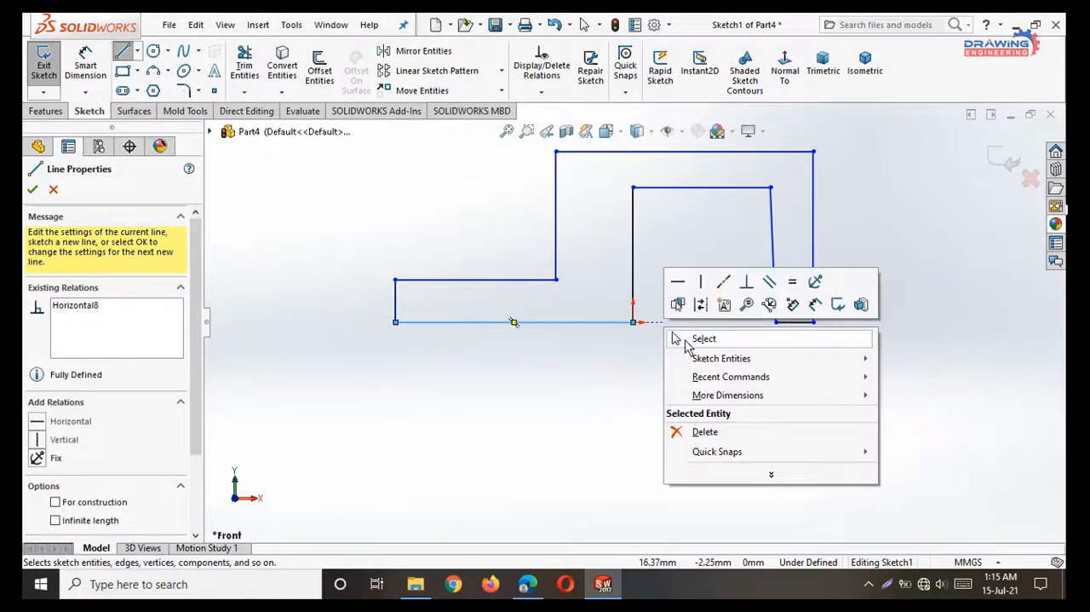
{"action": "left_click", "coordinate": [686, 339]}
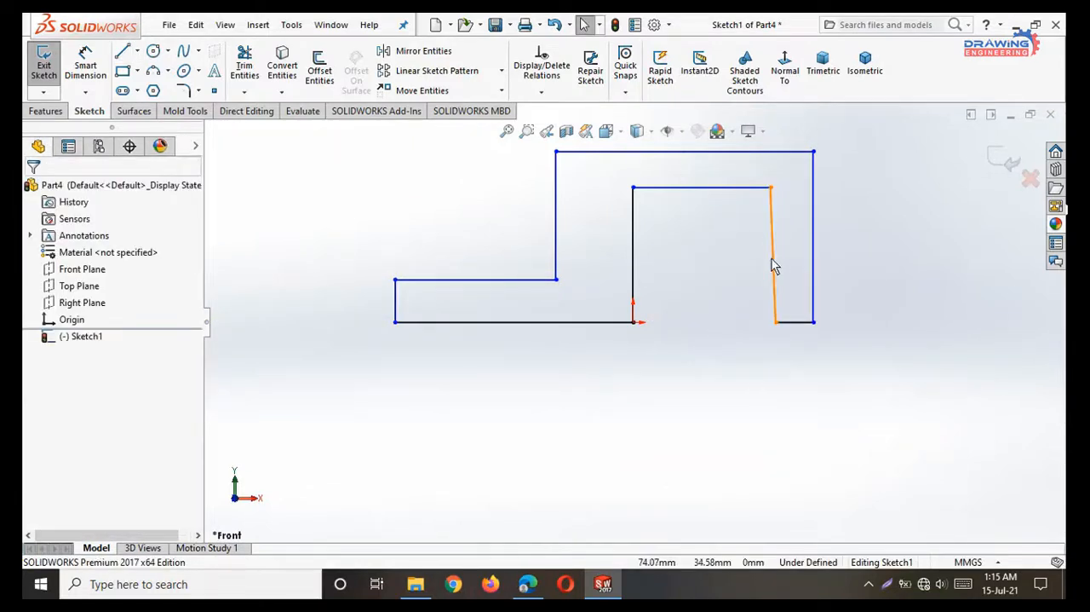
Add a Vertical relation to the slanted right line of the inner opening.
{"action": "left_click", "coordinate": [775, 283]}
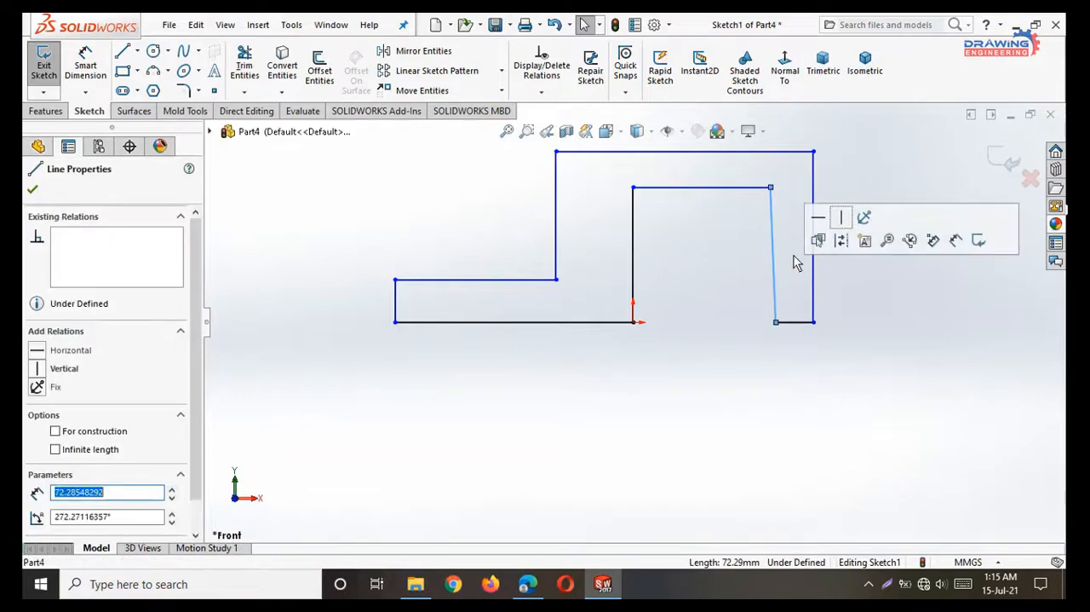
{"action": "left_click", "coordinate": [840, 217]}
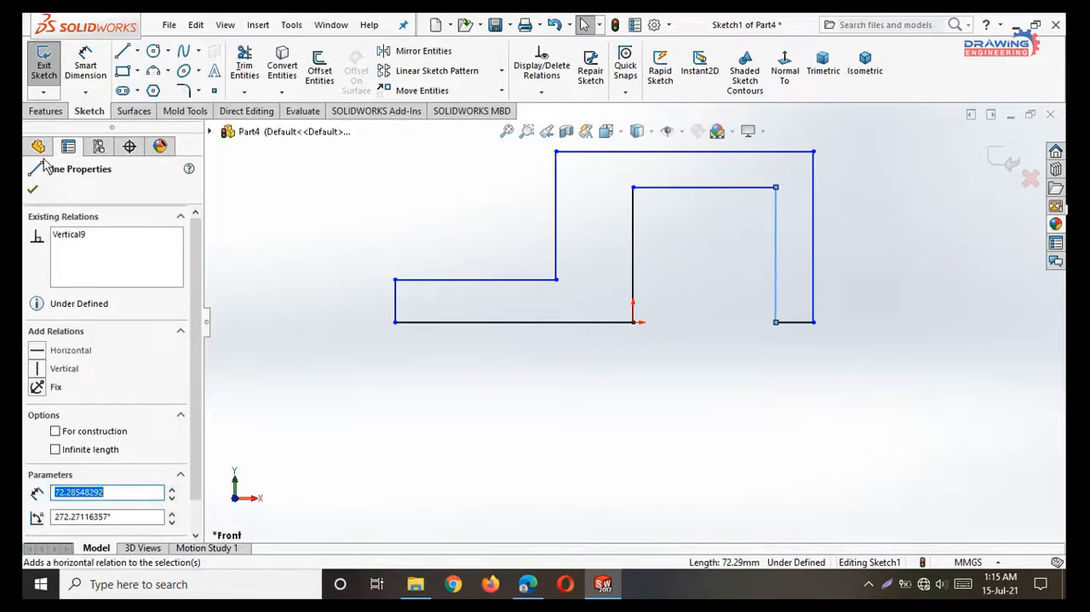
{"action": "left_click", "coordinate": [32, 189]}
Check the reference PDF and dimension the inner opening's width as 99 mm.
{"action": "scroll", "coordinate": [566, 334], "scroll_direction": "down", "scroll_amount": 2}
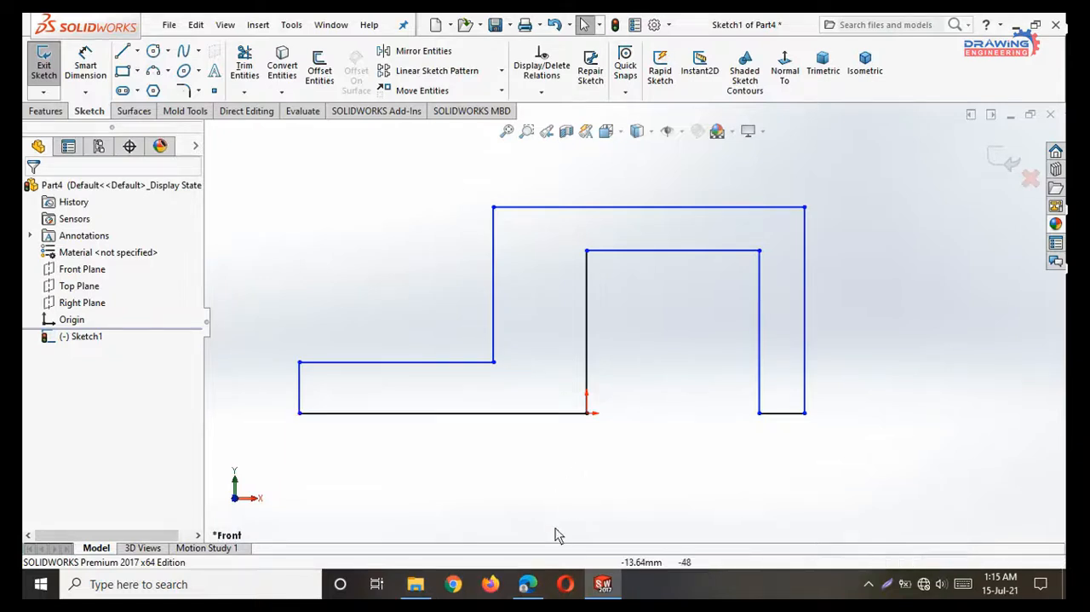
{"action": "left_click", "coordinate": [528, 586]}
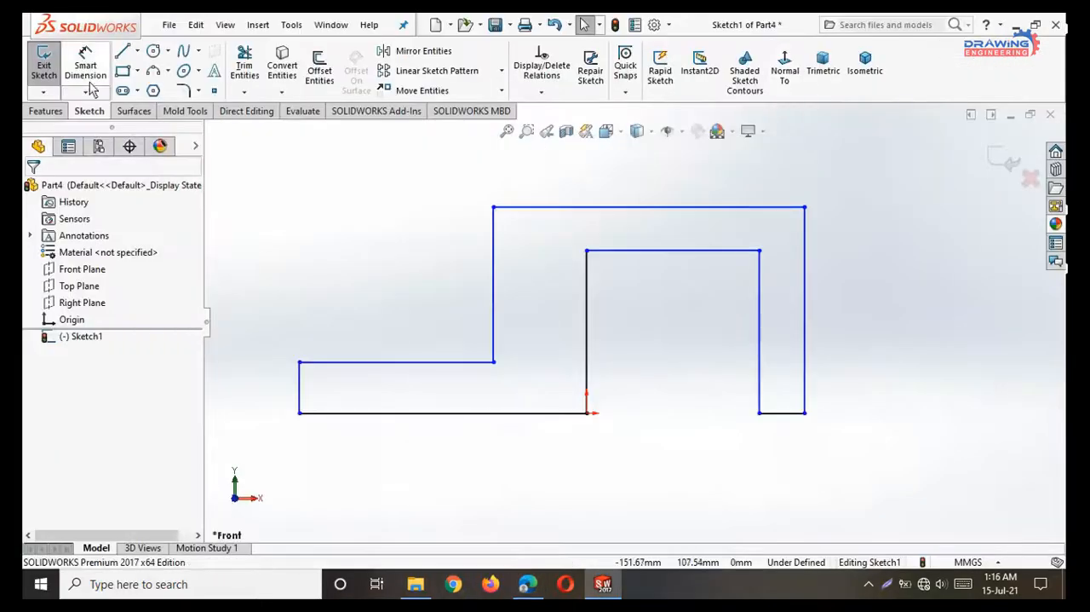
{"action": "left_click", "coordinate": [88, 72]}
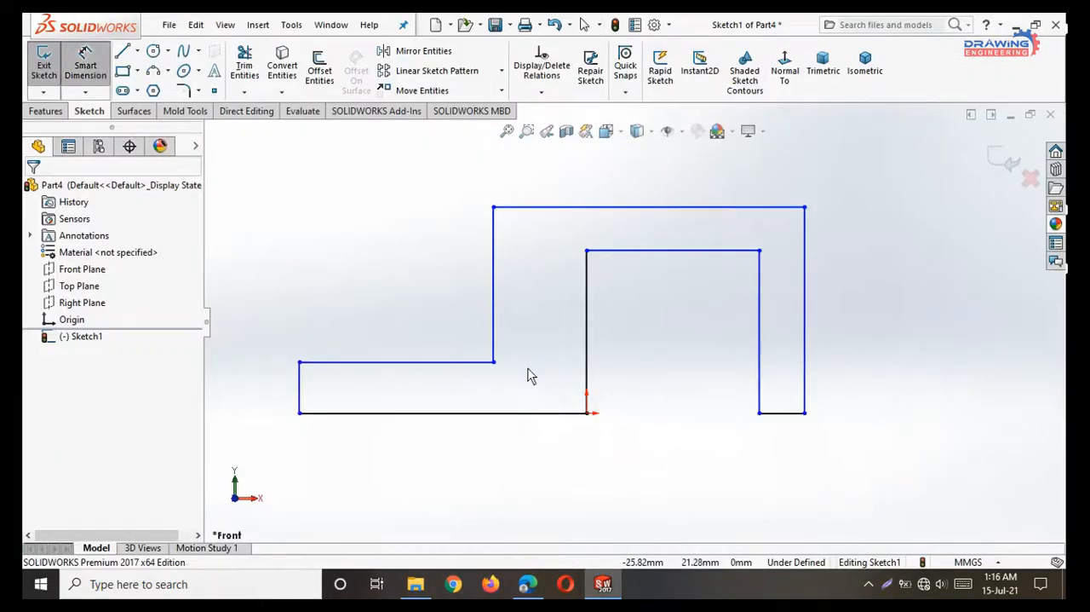
{"action": "left_click", "coordinate": [587, 390]}
{"action": "left_click", "coordinate": [759, 394]}
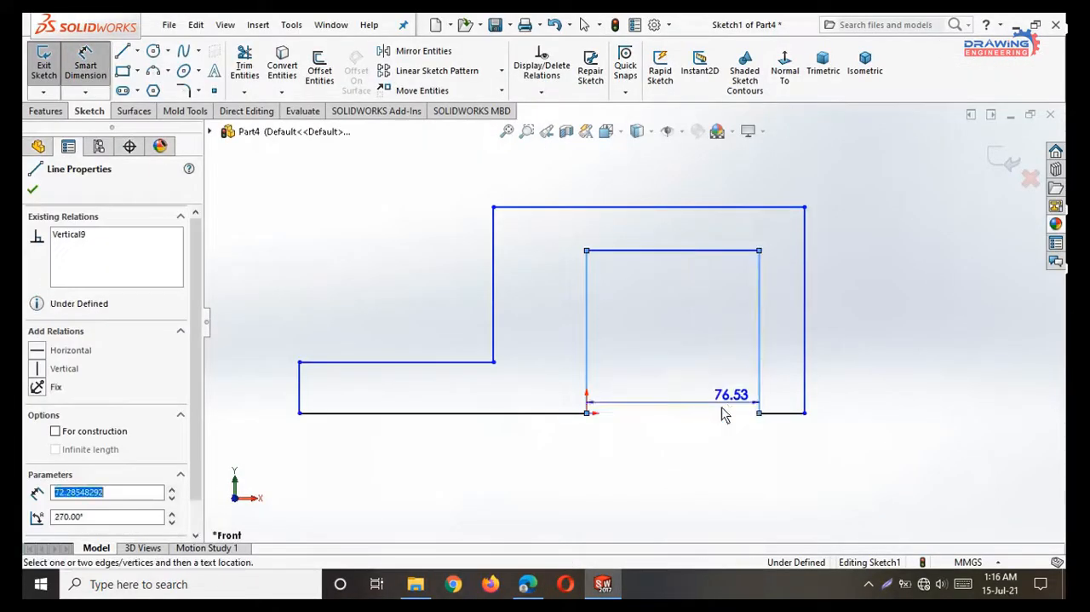
{"action": "left_click", "coordinate": [698, 415]}
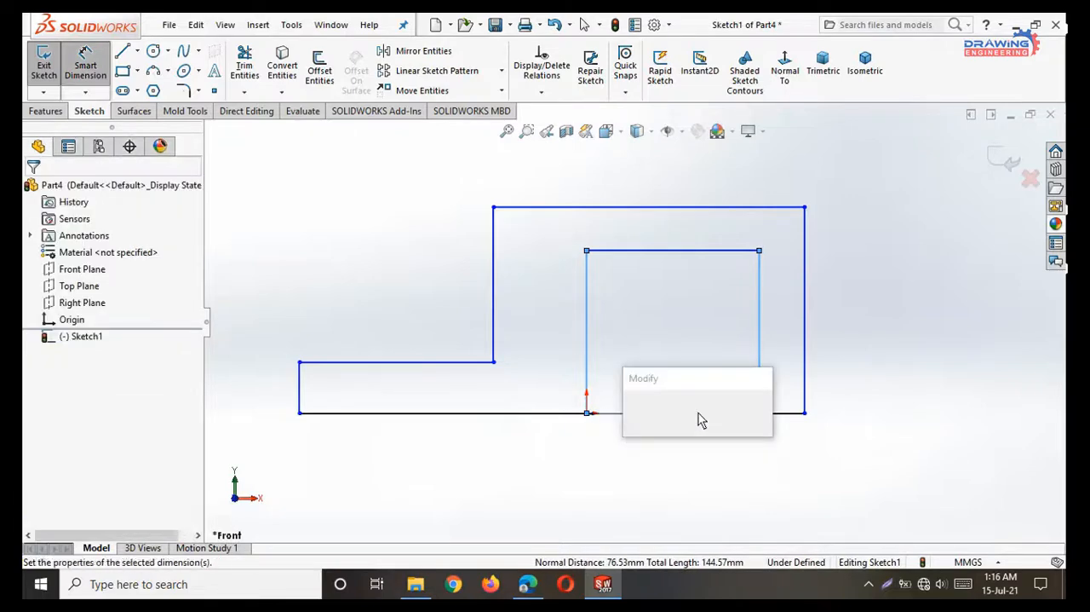
{"action": "type", "text": "99"}
{"action": "key", "text": "Return"}
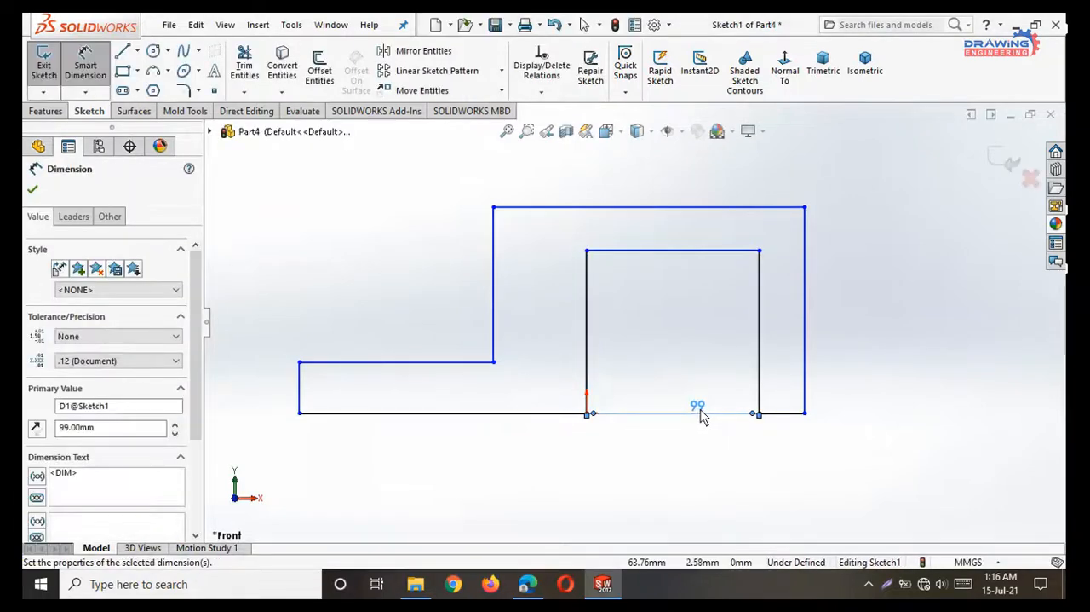
Dimension the right wall's thickness as 18 mm.
{"action": "left_click", "coordinate": [759, 393]}
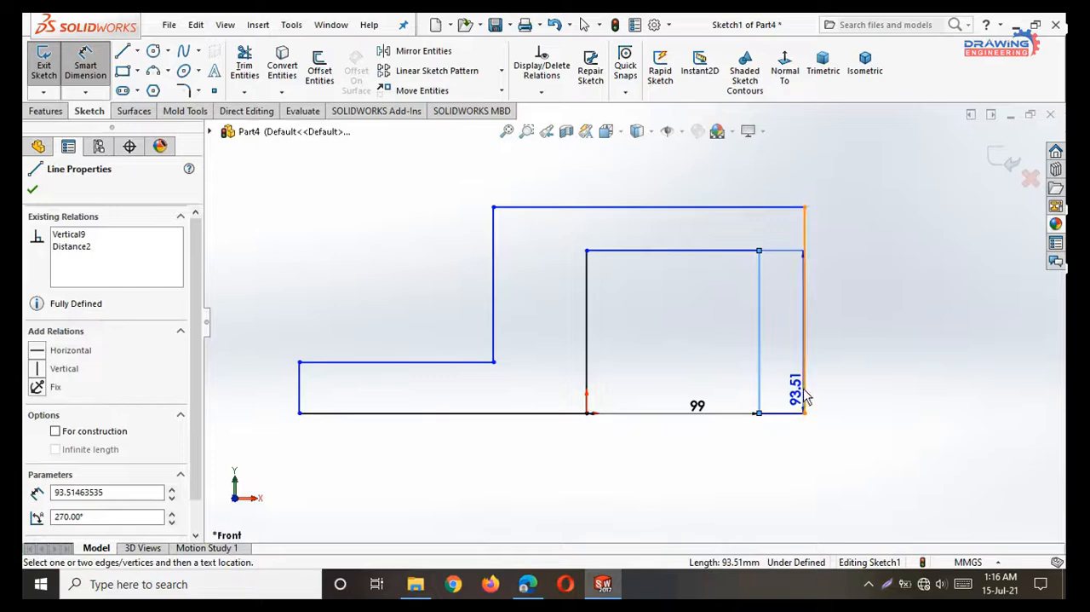
{"action": "left_click", "coordinate": [804, 394]}
{"action": "left_click", "coordinate": [784, 461]}
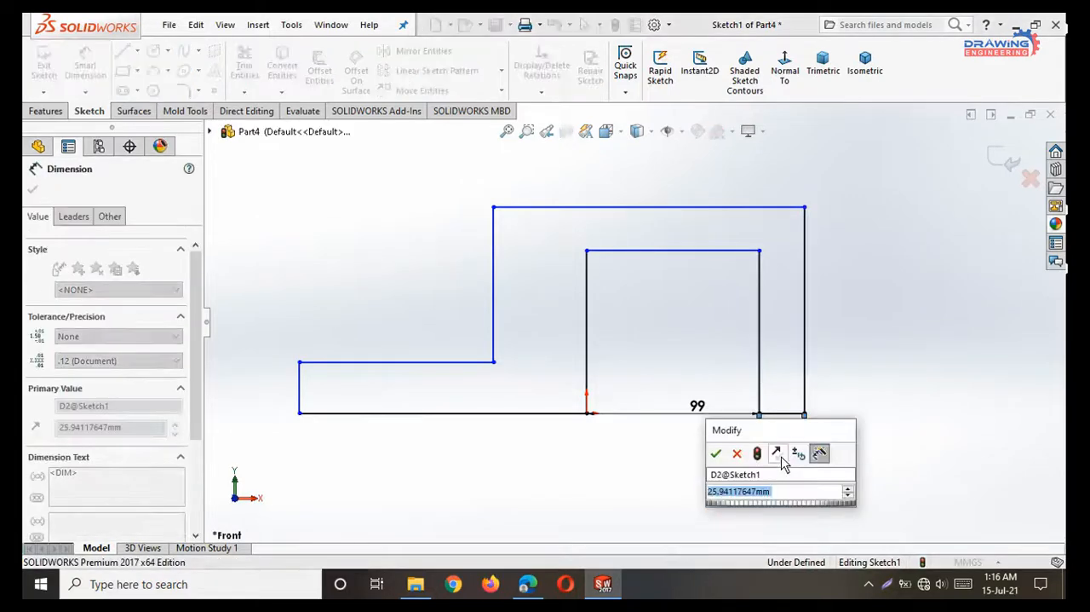
{"action": "key", "text": "Return"}
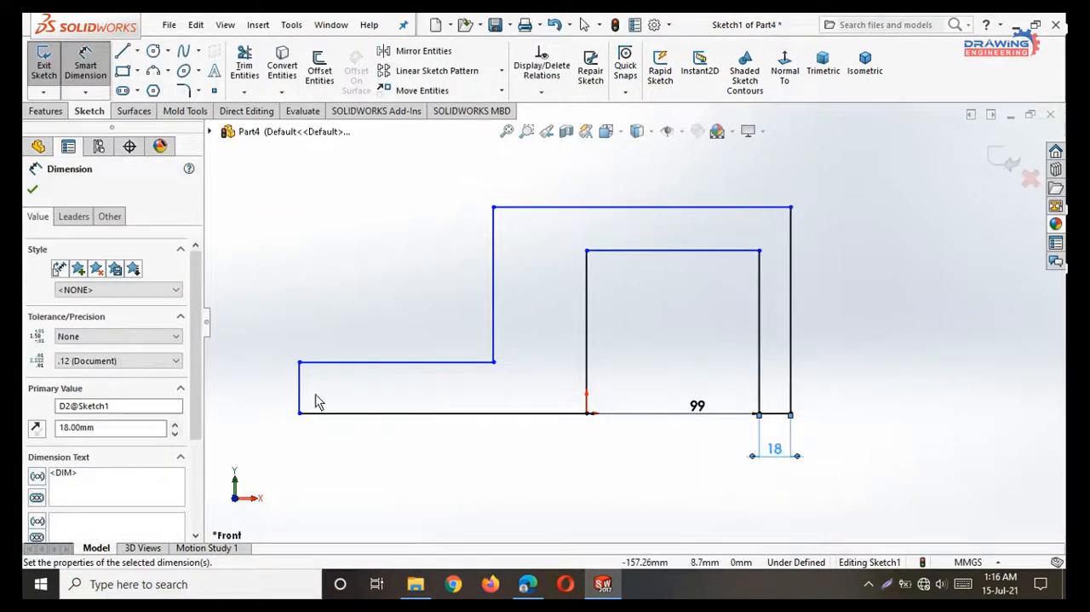
Dimension the base plate's thickness on the left as 18 mm.
{"action": "left_click", "coordinate": [333, 363]}
{"action": "left_click", "coordinate": [333, 415]}
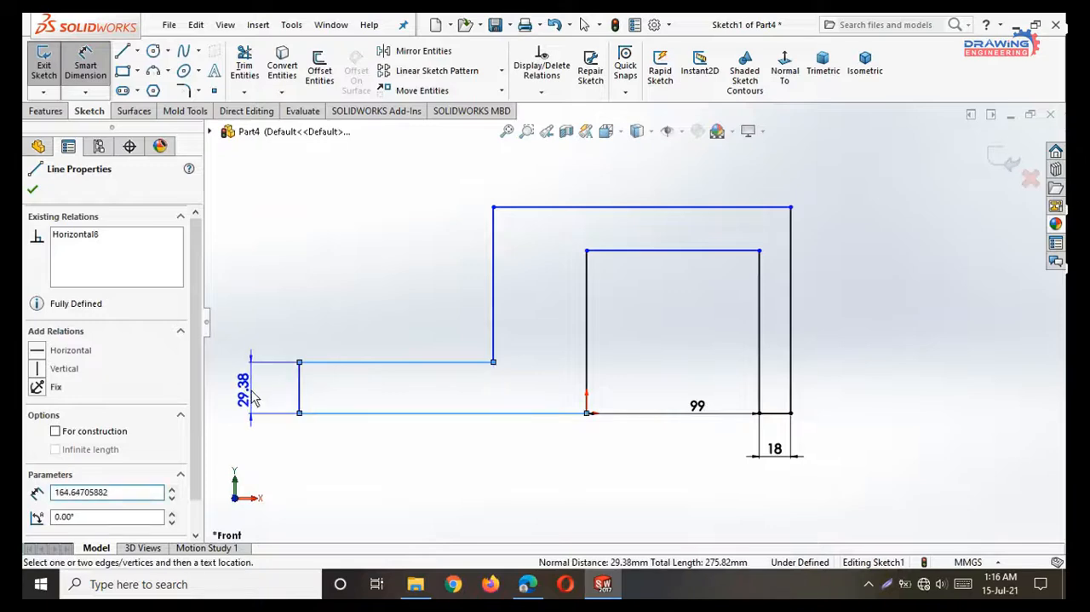
{"action": "left_click", "coordinate": [248, 391]}
{"action": "type", "text": "18"}
{"action": "key", "text": "Return"}
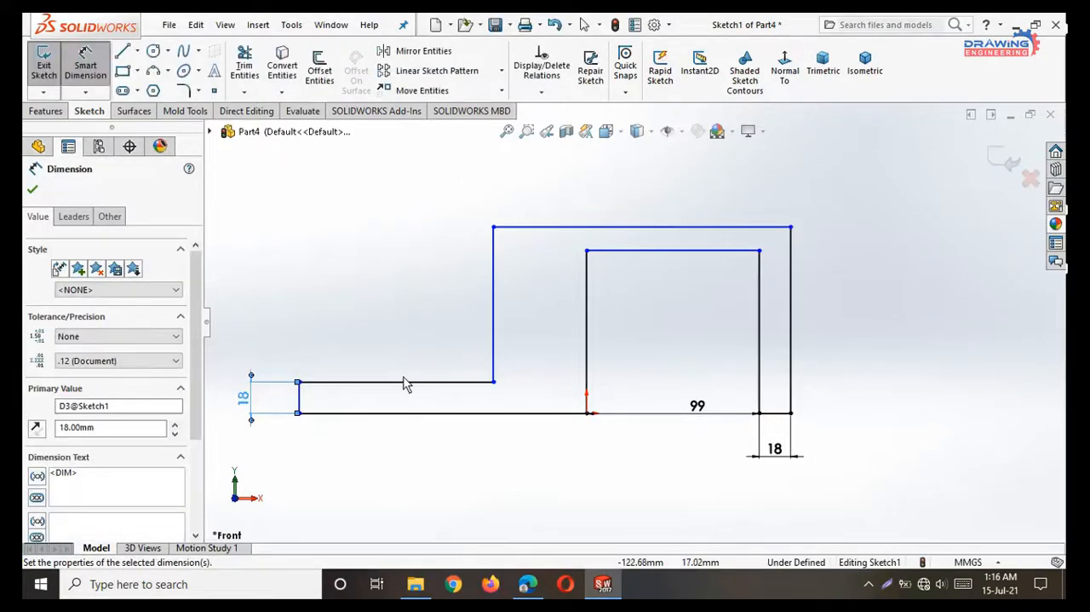
Dimension the distance between the top edge and the opening's upper line as 18 mm.
{"action": "left_click", "coordinate": [697, 251]}
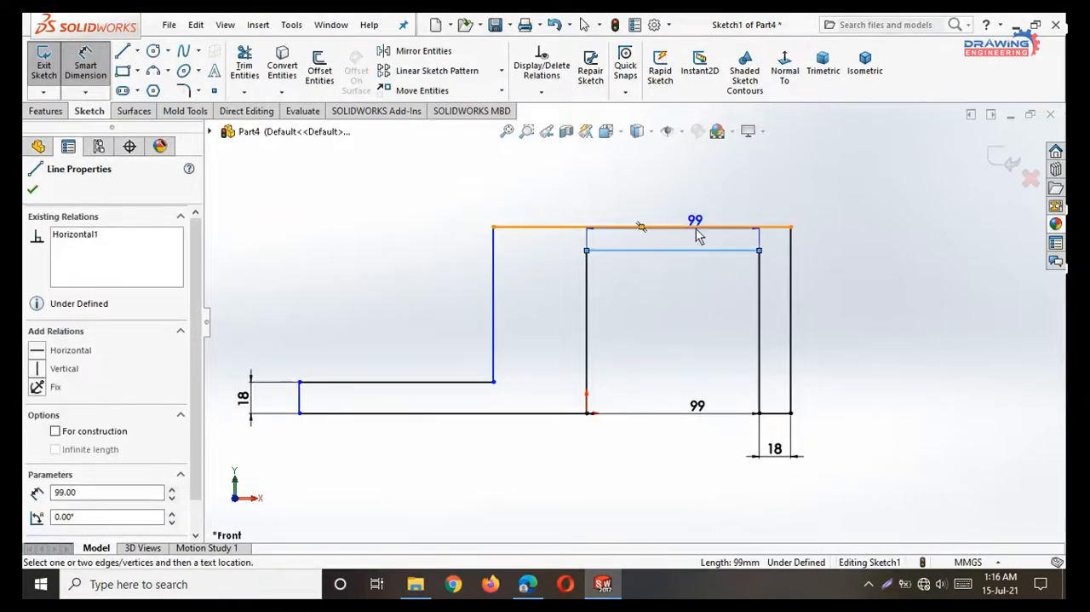
{"action": "left_click", "coordinate": [684, 227]}
{"action": "left_click", "coordinate": [718, 294]}
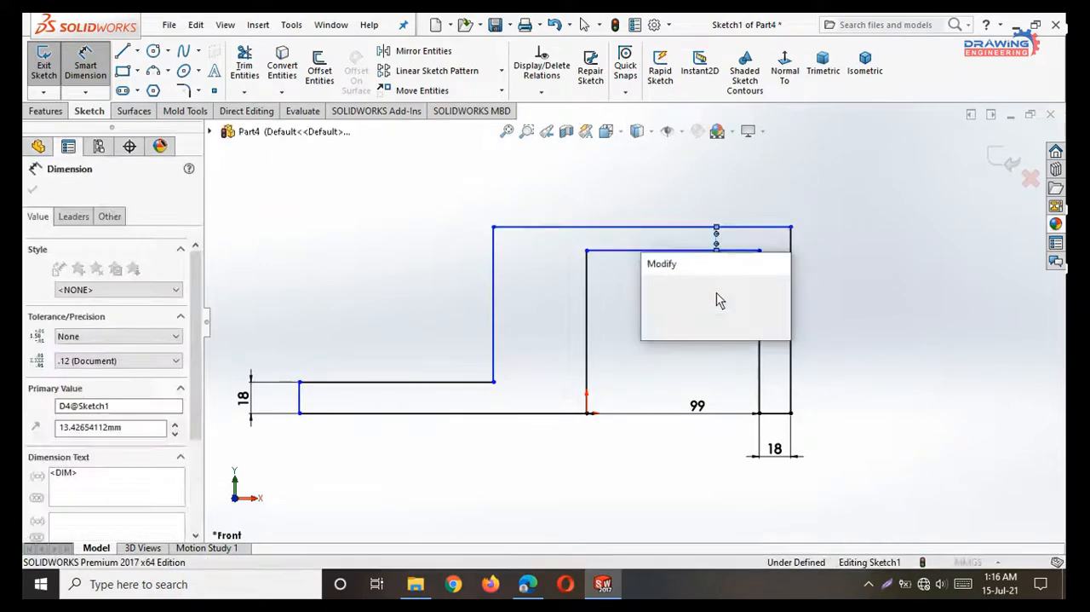
{"action": "type", "text": "18"}
{"action": "key", "text": "Return"}
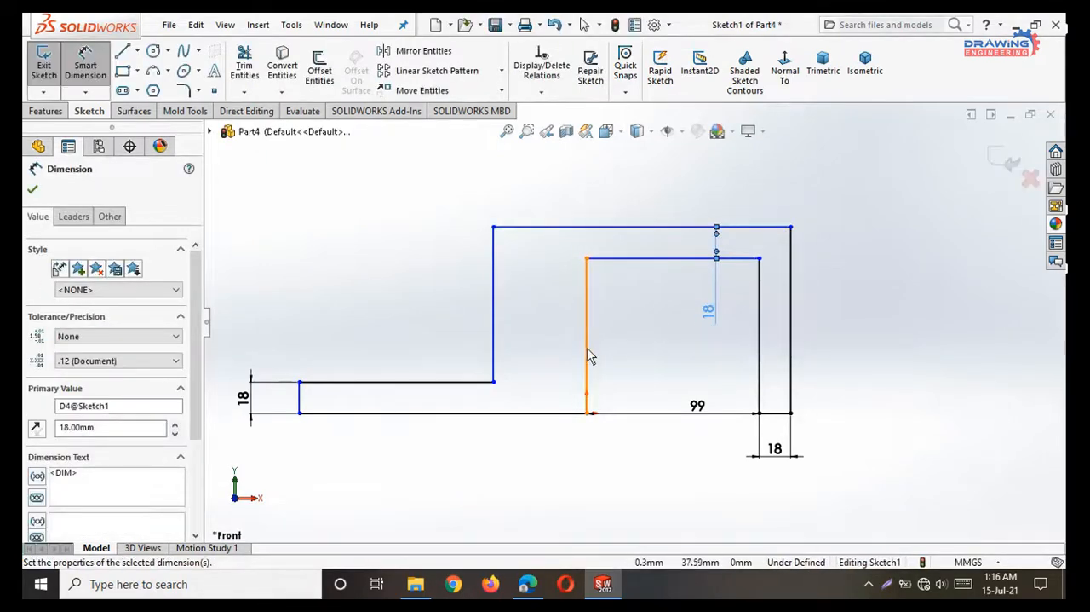
Dimension the left upright wall's thickness as 18 mm and finish dimensioning.
{"action": "left_click", "coordinate": [493, 368]}
{"action": "left_click", "coordinate": [585, 368]}
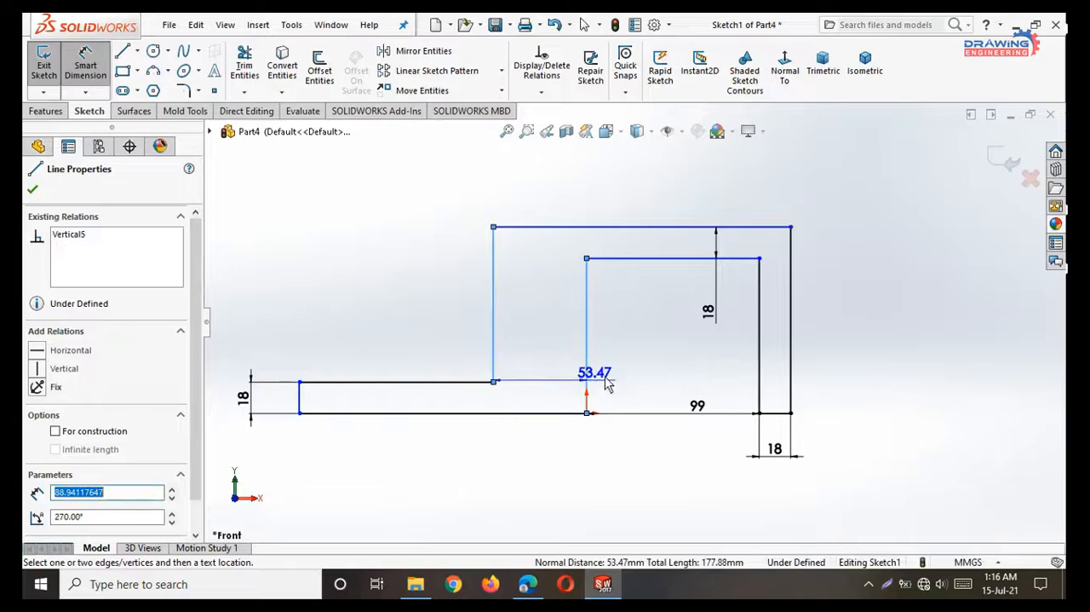
{"action": "left_click", "coordinate": [626, 371]}
{"action": "type", "text": "18"}
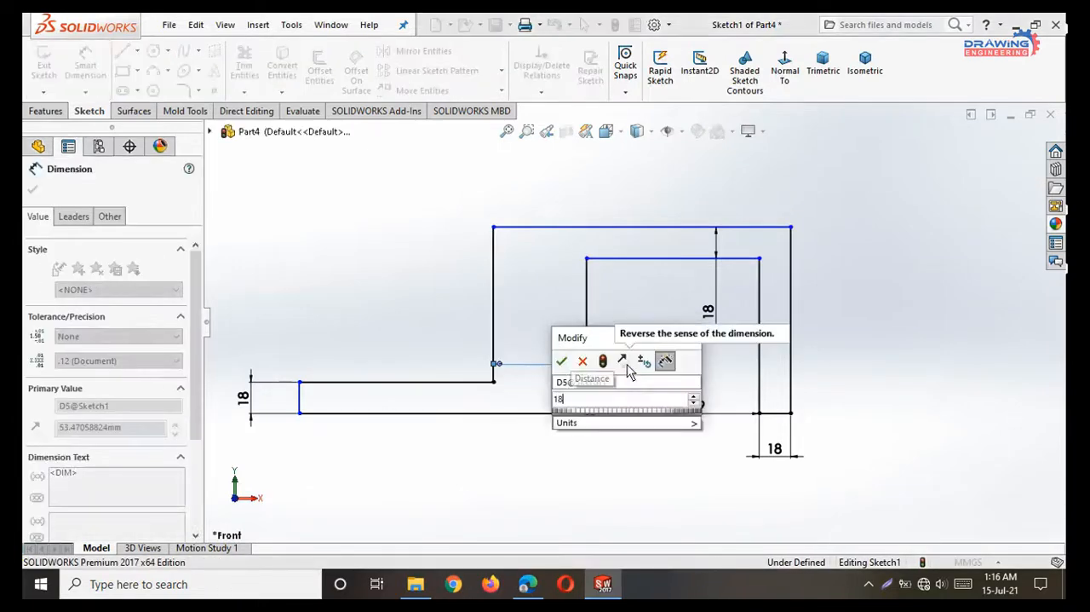
{"action": "key", "text": "Return"}
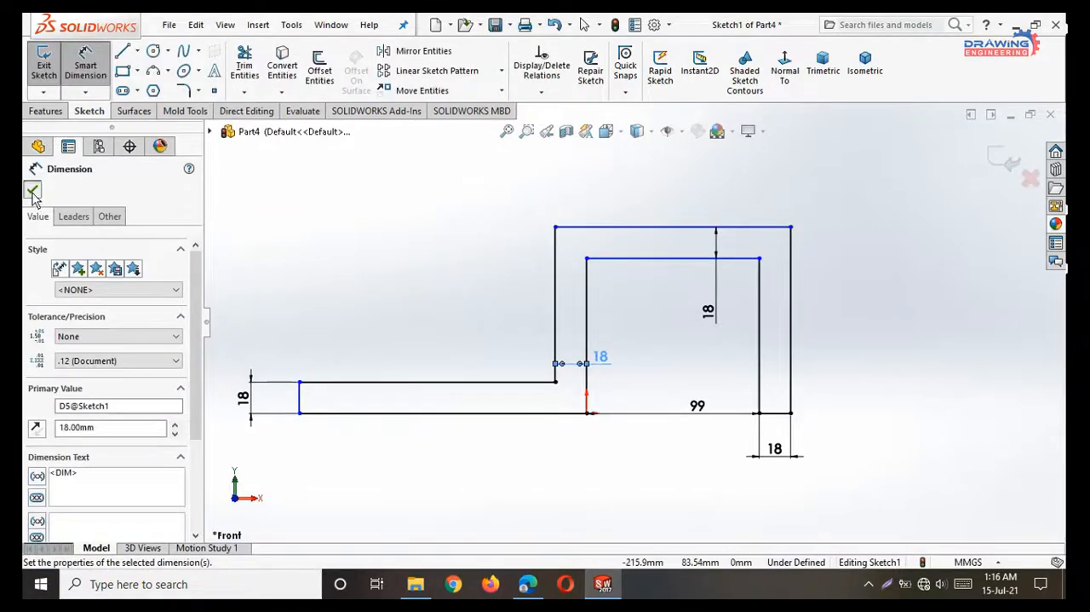
{"action": "key", "text": "Escape"}
Consult the PDF drawing, return to SOLIDWORKS and dimension the profile's overall height from top edge to bottom line as 108 mm.
{"action": "left_click", "coordinate": [528, 584]}
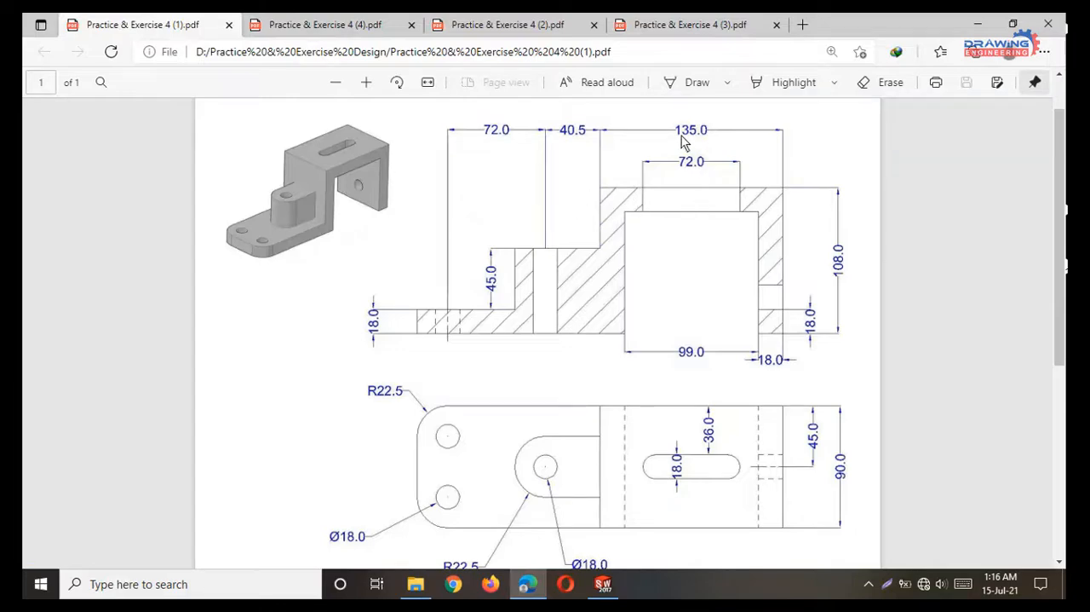
{"action": "left_click", "coordinate": [977, 24]}
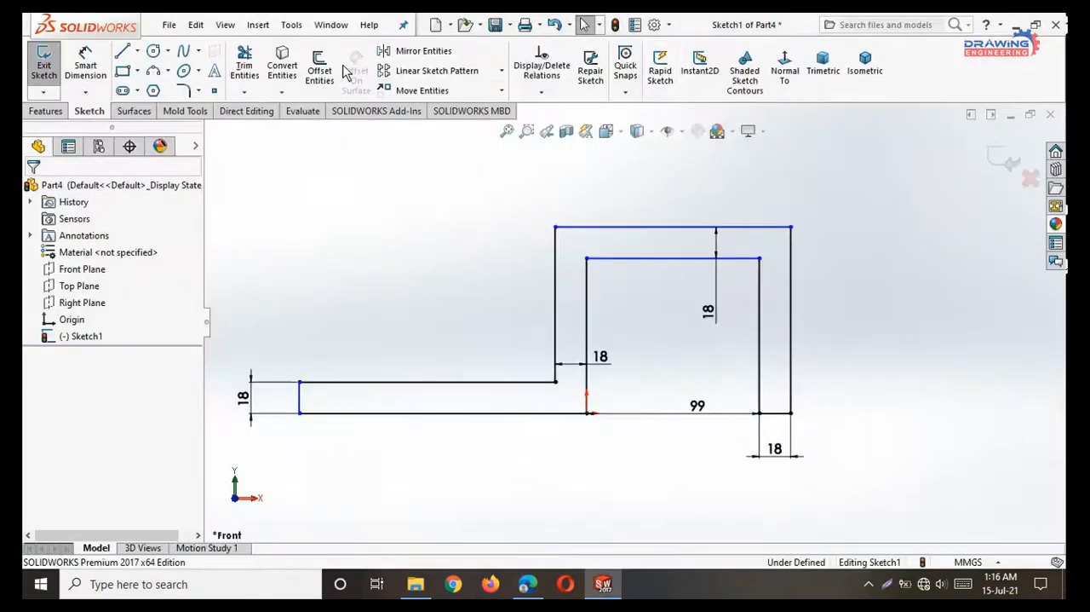
{"action": "left_click", "coordinate": [87, 66]}
{"action": "left_click", "coordinate": [756, 228]}
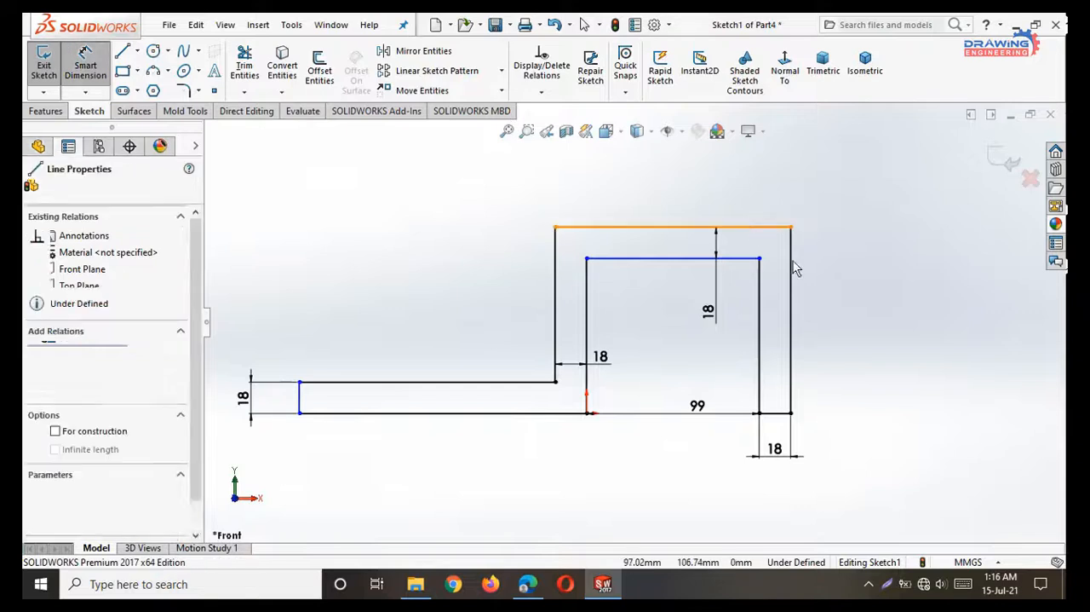
{"action": "left_click", "coordinate": [790, 413]}
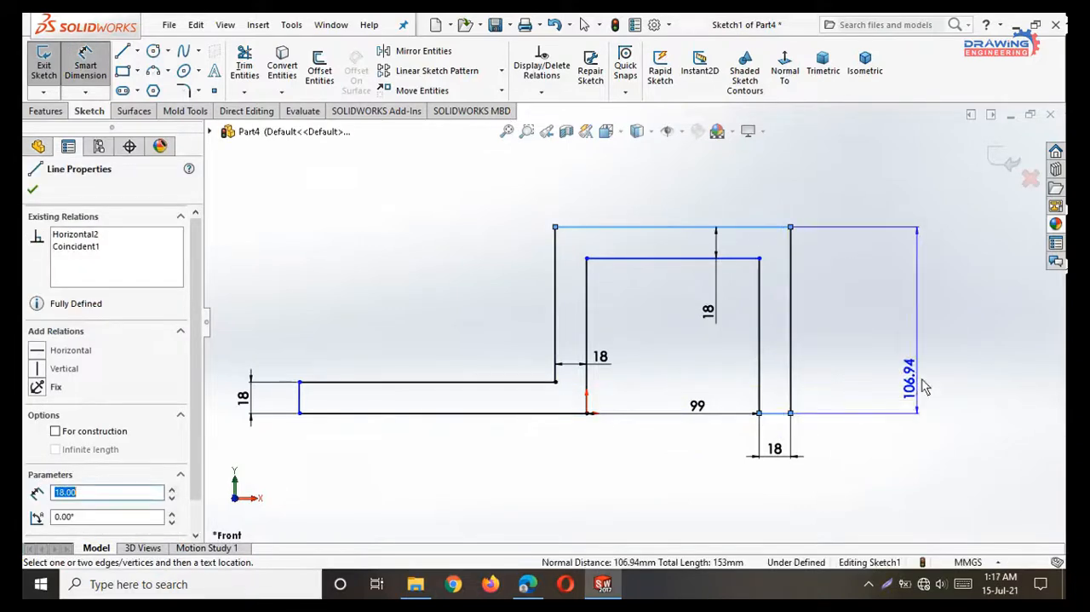
{"action": "left_click", "coordinate": [929, 357]}
{"action": "type", "text": "108"}
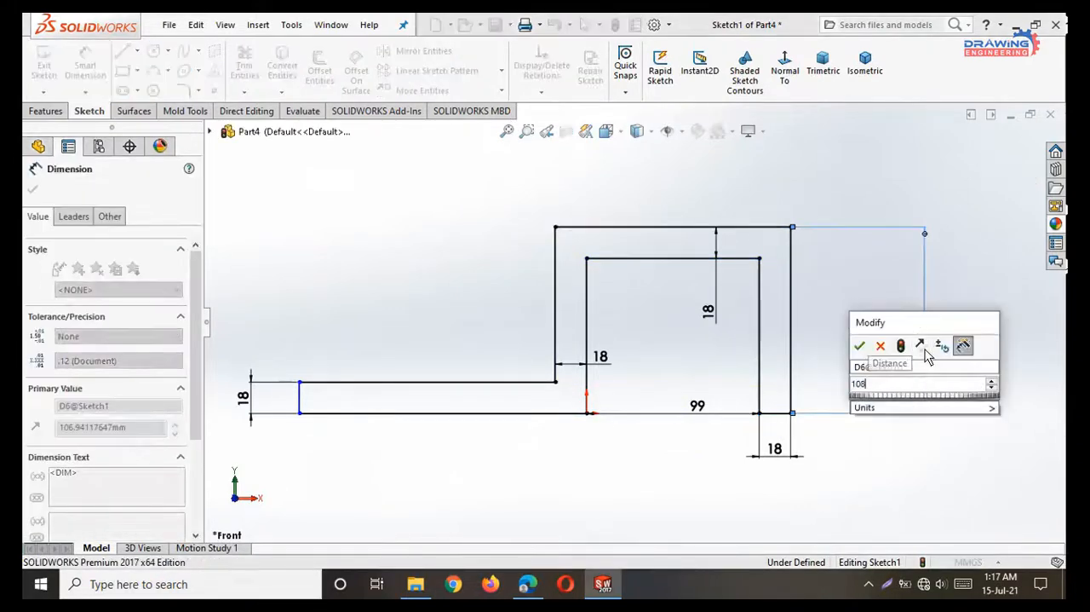
{"action": "key", "text": "Return"}
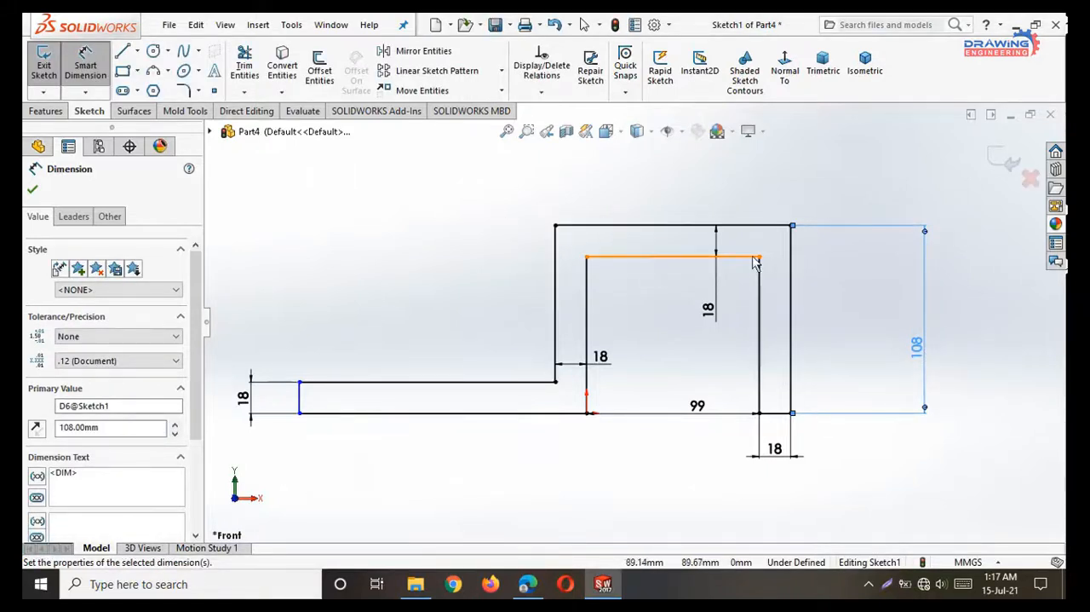
Add a driven dimension for the overall width between the two outer vertical lines of the raised section and finish dimensioning.
{"action": "left_click", "coordinate": [791, 245]}
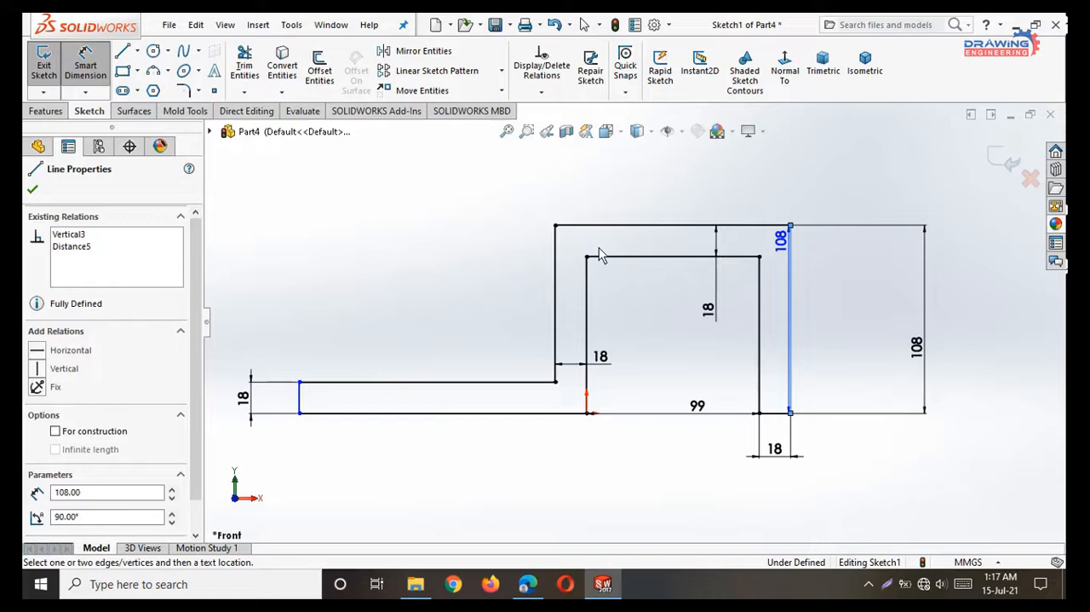
{"action": "left_click", "coordinate": [554, 255]}
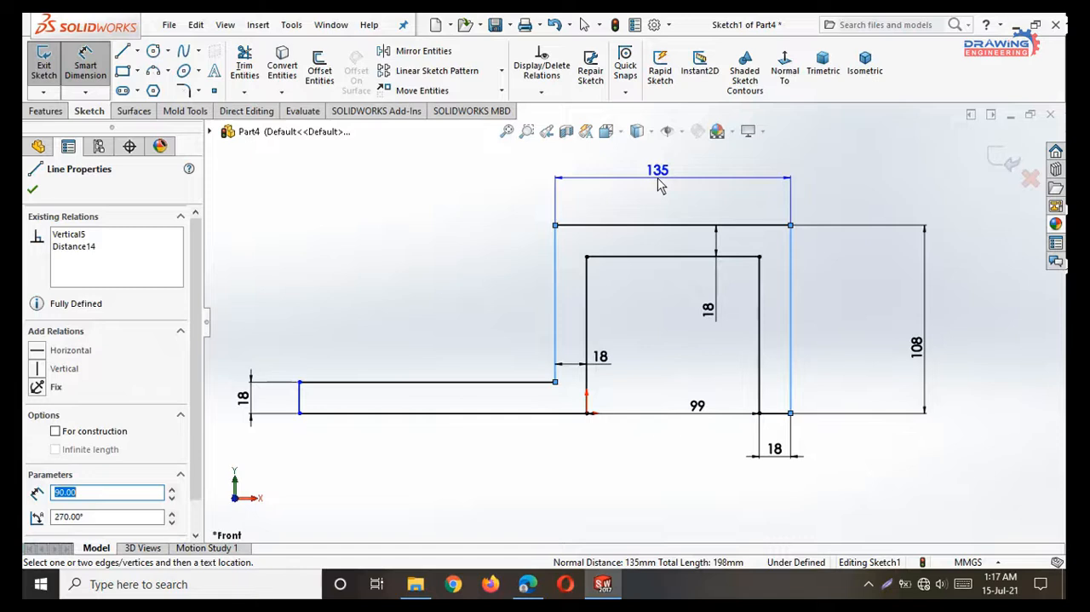
{"action": "left_click", "coordinate": [660, 186]}
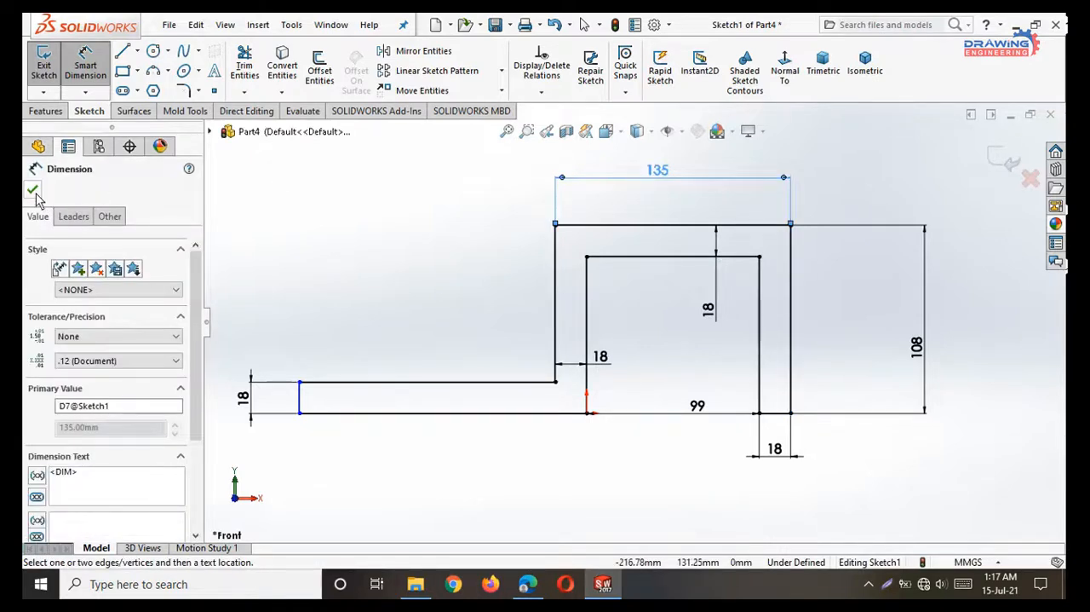
{"action": "left_click", "coordinate": [33, 190]}
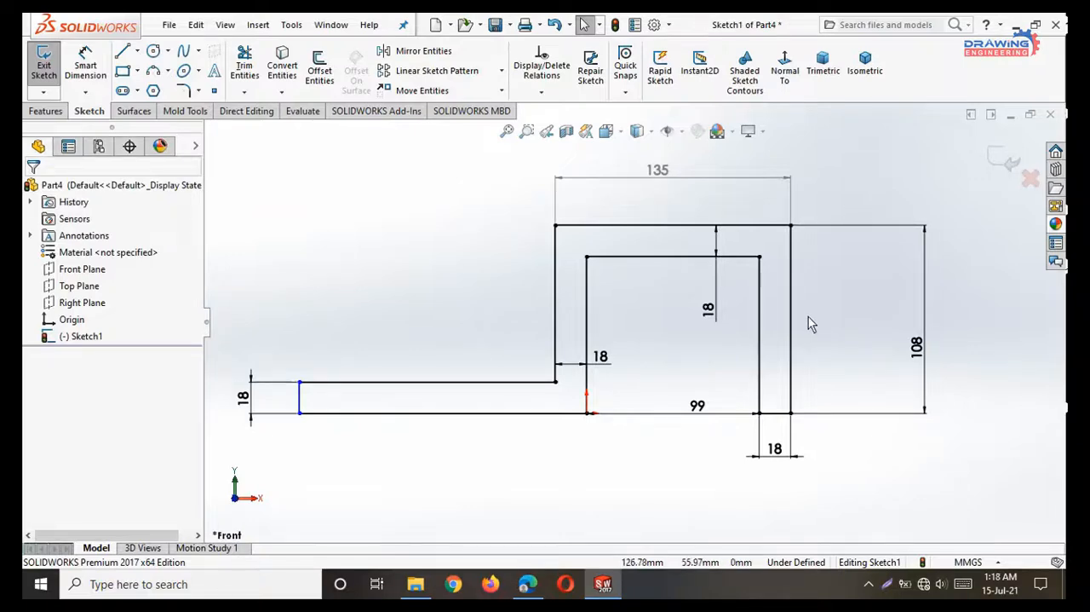
Consult the PDF drawing and add up the base plate's length as 72 + 40.5 + 22.5 in Calculator.
{"action": "left_click", "coordinate": [533, 583]}
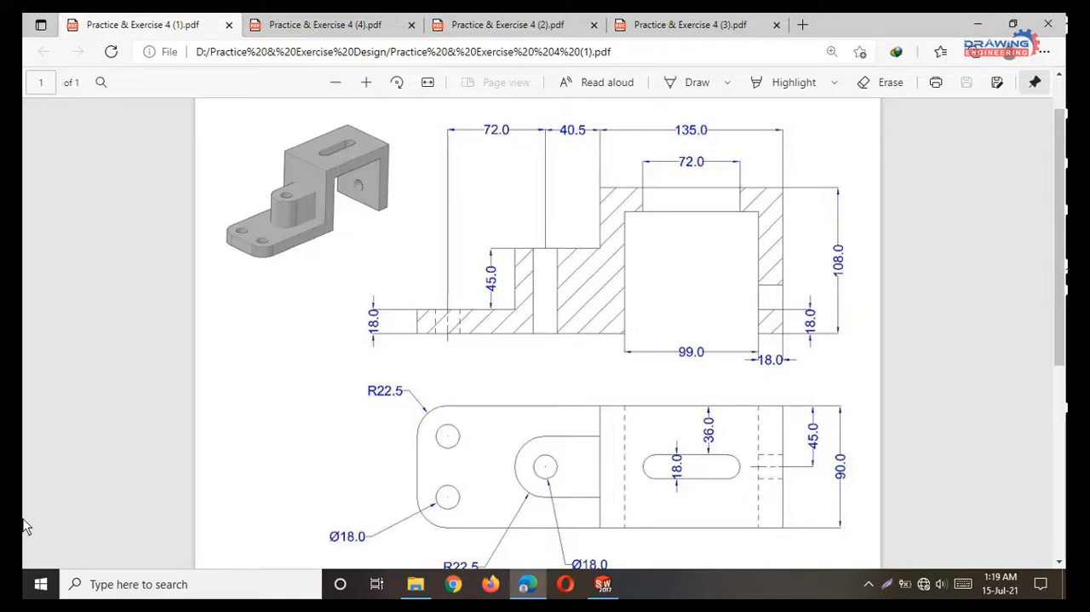
{"action": "left_click", "coordinate": [40, 583]}
{"action": "left_click", "coordinate": [715, 488]}
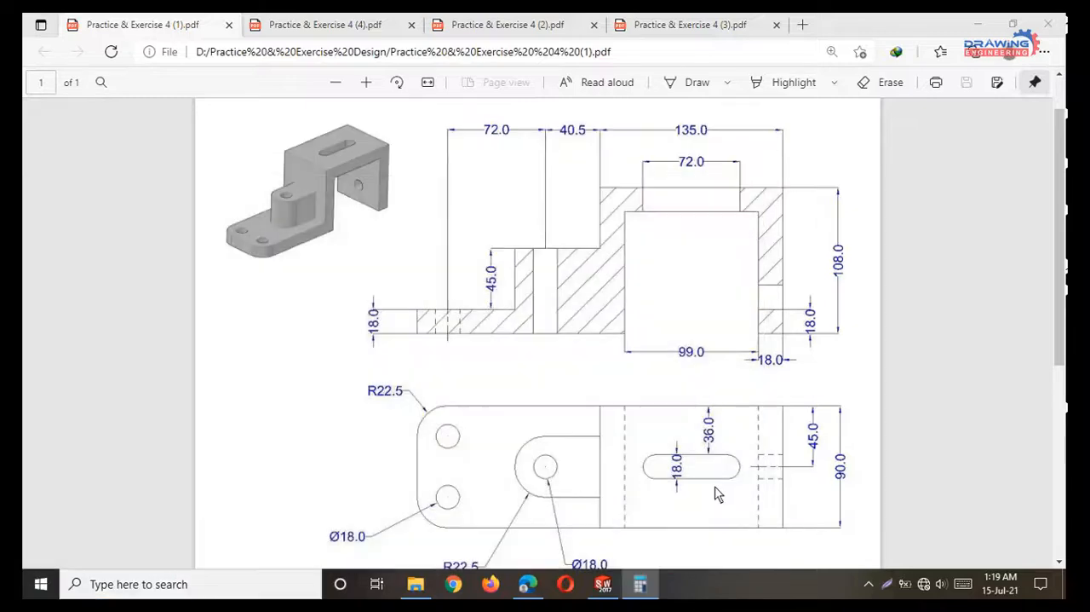
{"action": "left_click", "coordinate": [235, 390]}
{"action": "left_click", "coordinate": [306, 460]}
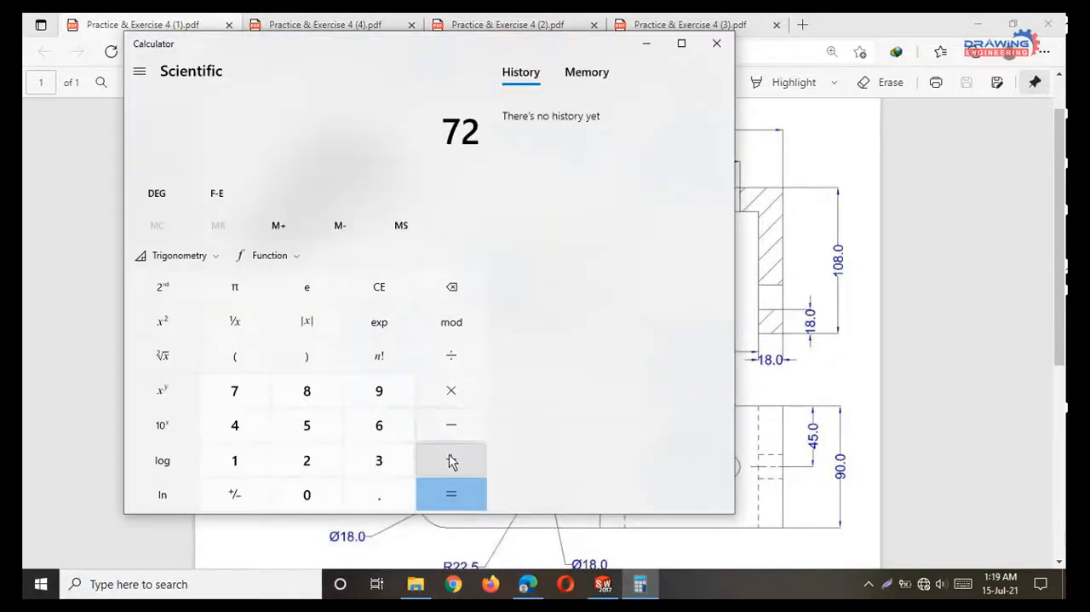
{"action": "left_click", "coordinate": [451, 459]}
{"action": "left_click", "coordinate": [255, 426]}
{"action": "left_click", "coordinate": [304, 496]}
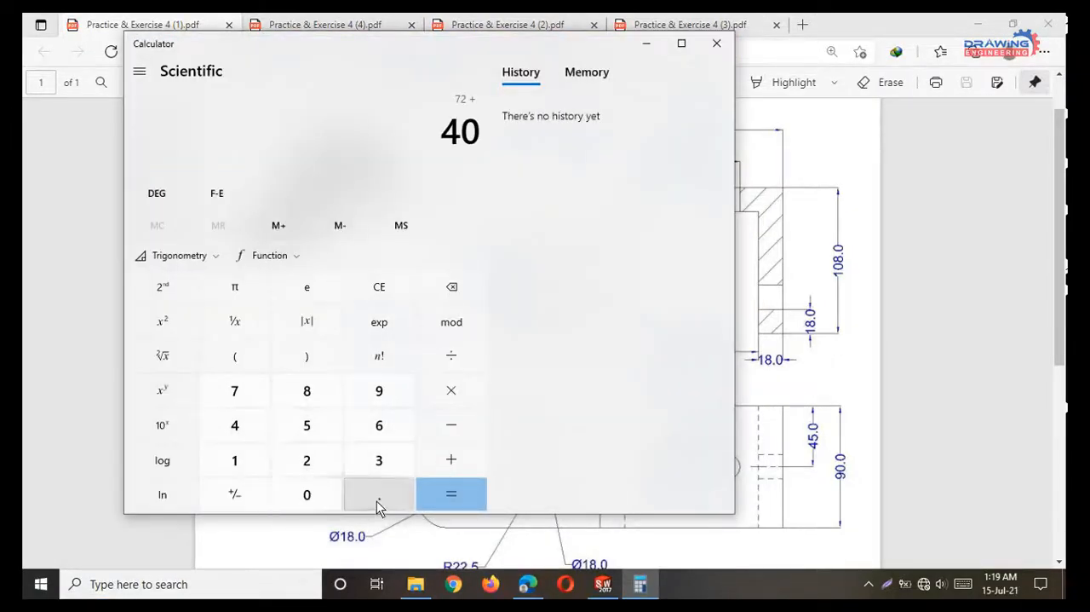
{"action": "left_click", "coordinate": [379, 501]}
{"action": "left_click", "coordinate": [307, 426]}
{"action": "left_click", "coordinate": [451, 460]}
{"action": "double_click", "coordinate": [309, 460]}
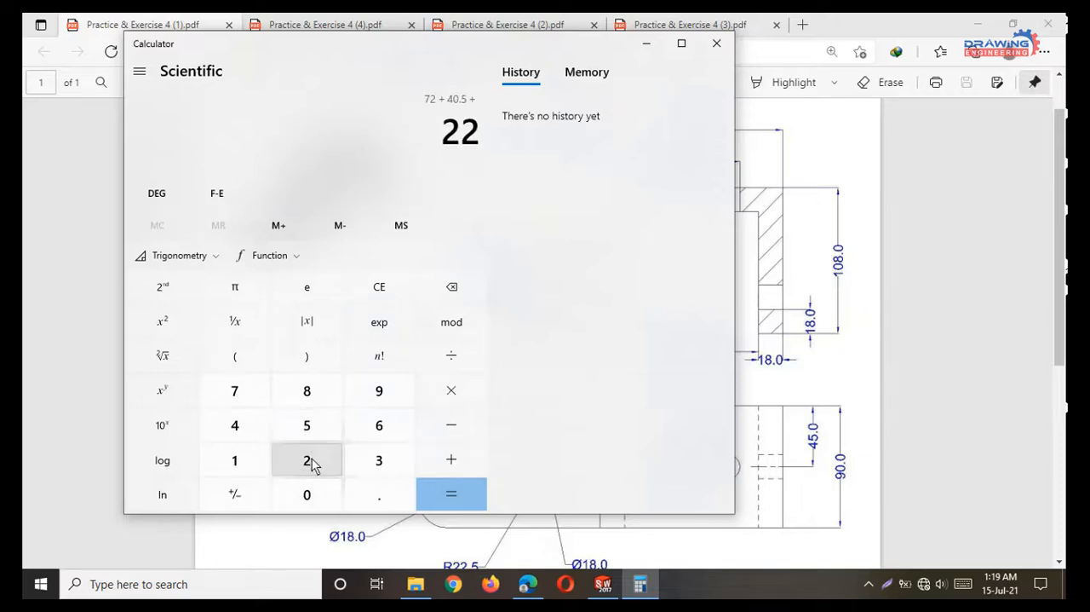
{"action": "left_click", "coordinate": [379, 495]}
{"action": "left_click", "coordinate": [306, 426]}
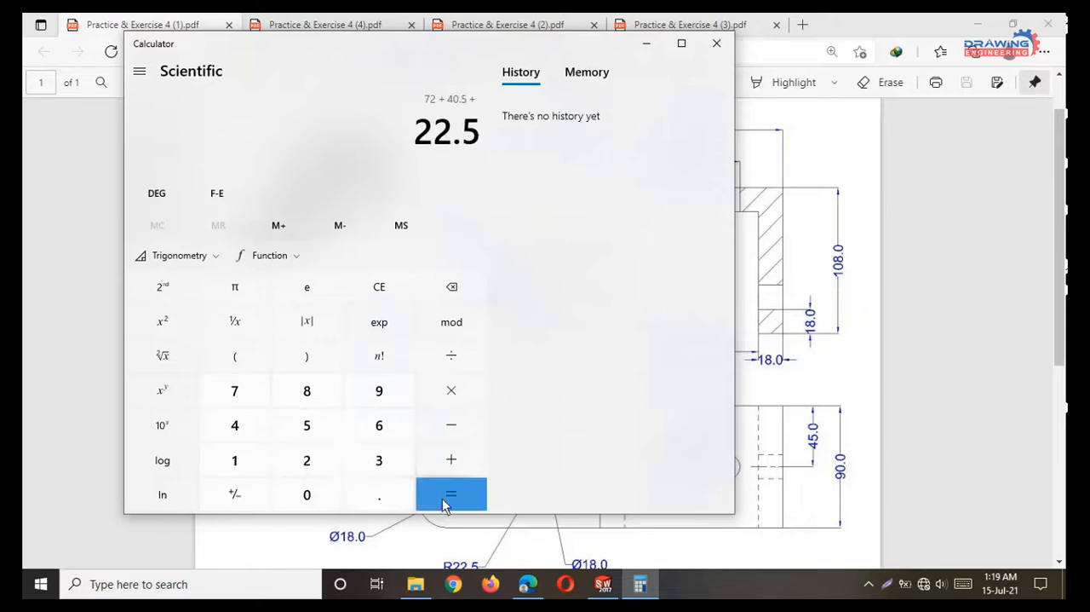
{"action": "left_click", "coordinate": [444, 502]}
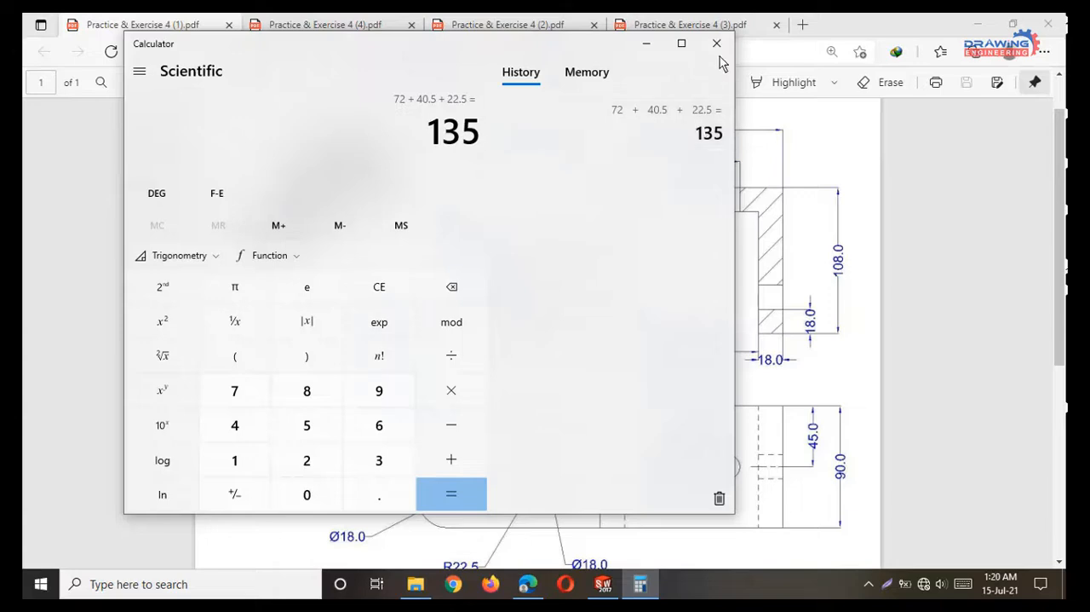
{"action": "left_click", "coordinate": [716, 43]}
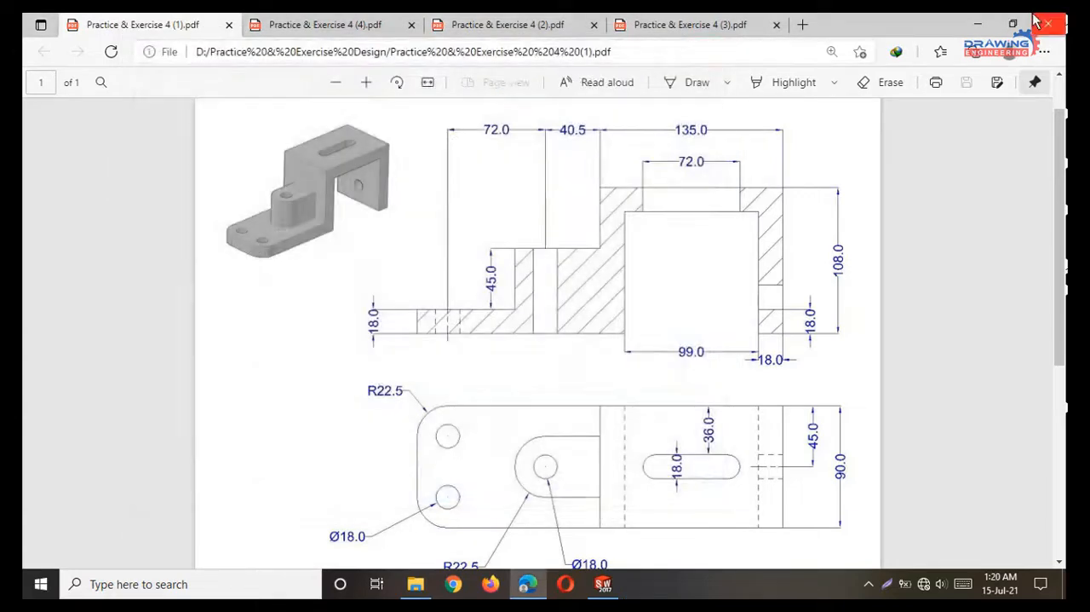
Back in SOLIDWORKS, dimension the base plate's length from its left end to the upright wall's outer line as 135 mm.
{"action": "left_click", "coordinate": [977, 24]}
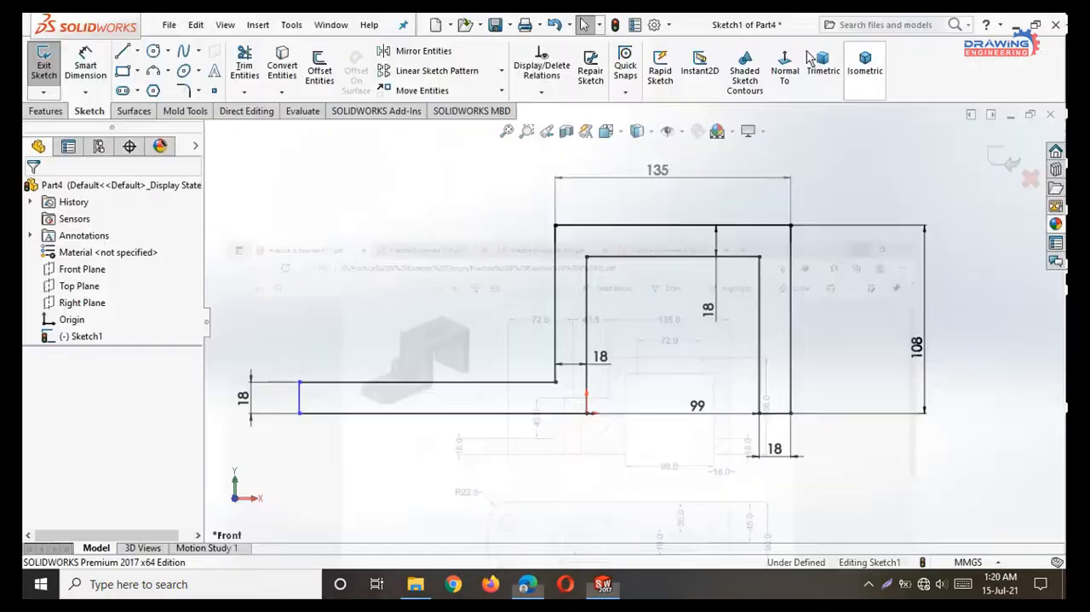
{"action": "left_click", "coordinate": [86, 68]}
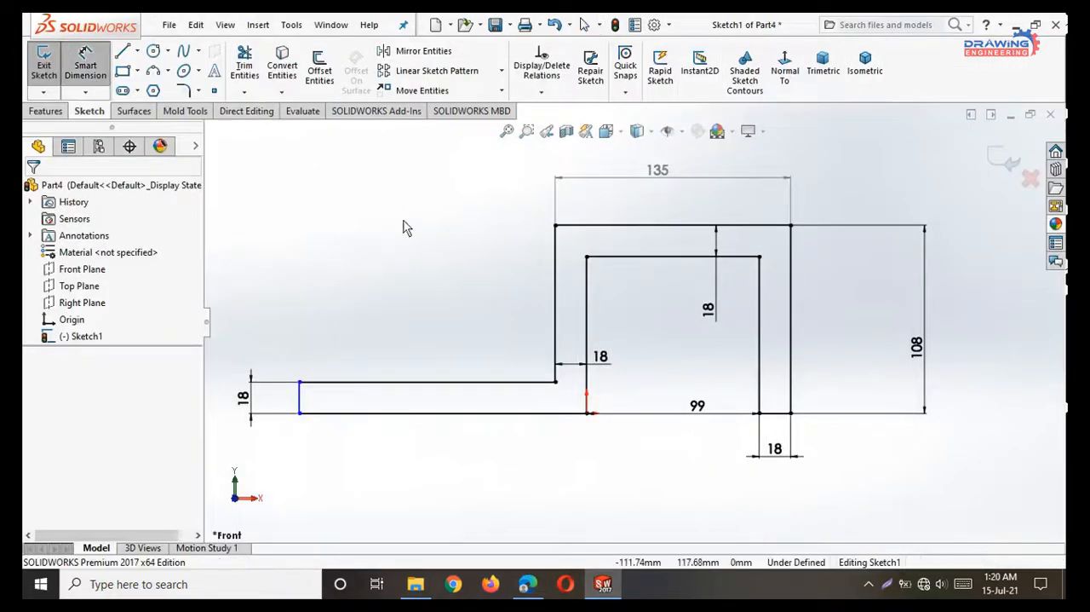
{"action": "left_click", "coordinate": [300, 402]}
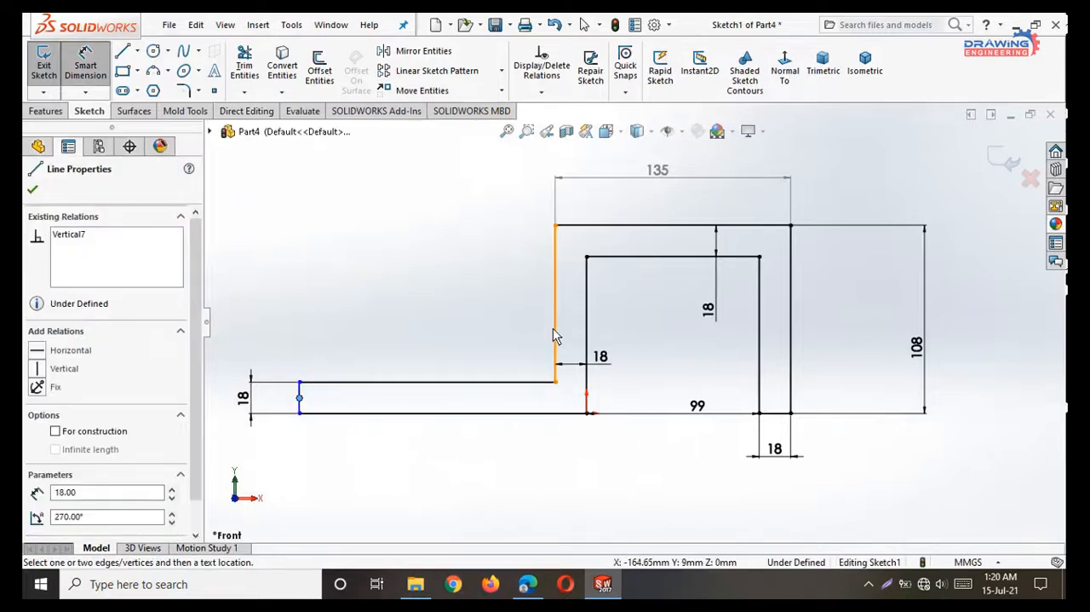
{"action": "left_click", "coordinate": [556, 338]}
{"action": "left_click", "coordinate": [513, 186]}
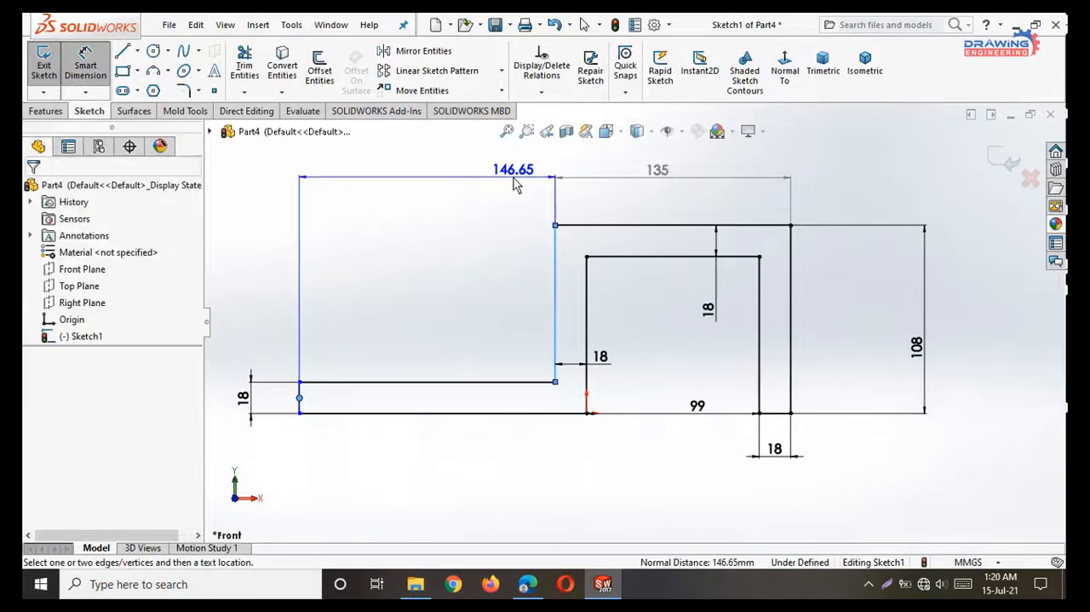
{"action": "type", "text": "135"}
{"action": "key", "text": "Return"}
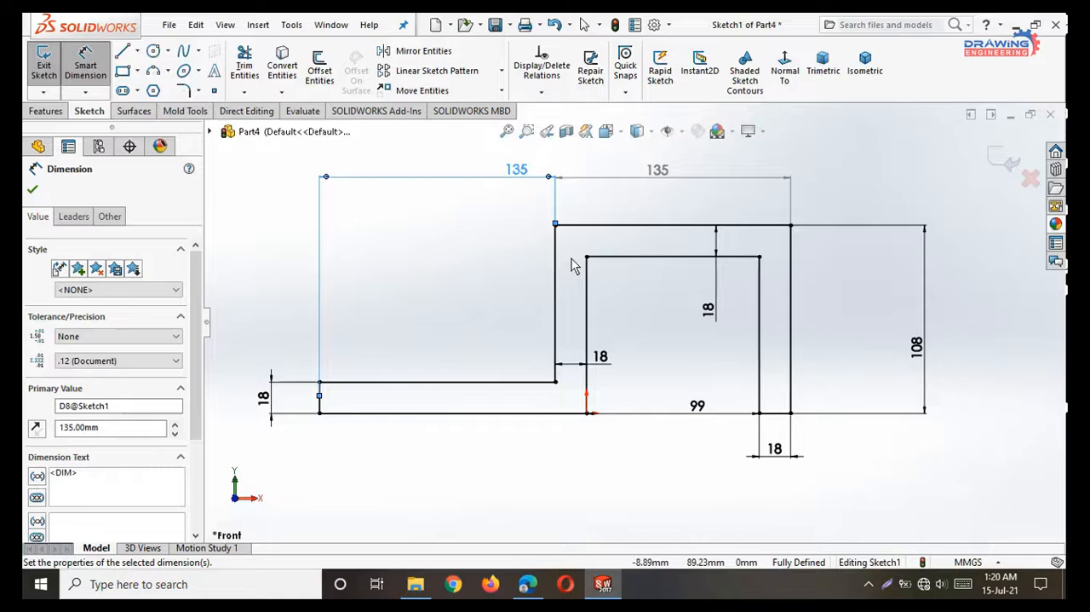
{"action": "key", "text": "Escape"}
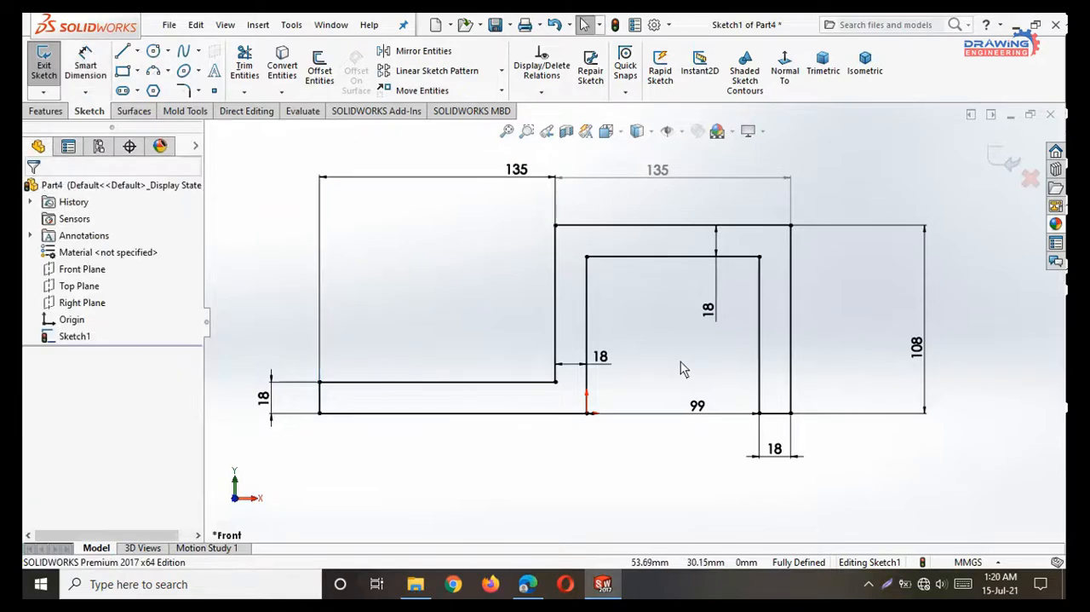
Check the bracket's width in the PDF drawing and extrude the profile 90 mm as a boss with the Mid Plane end condition.
{"action": "left_click", "coordinate": [528, 584]}
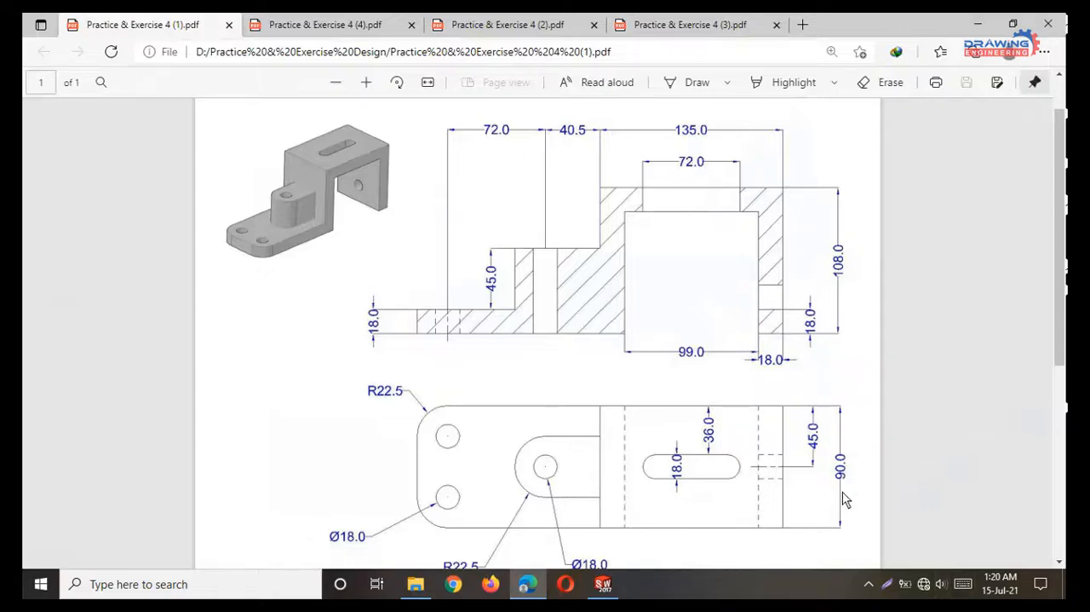
{"action": "left_click", "coordinate": [978, 24]}
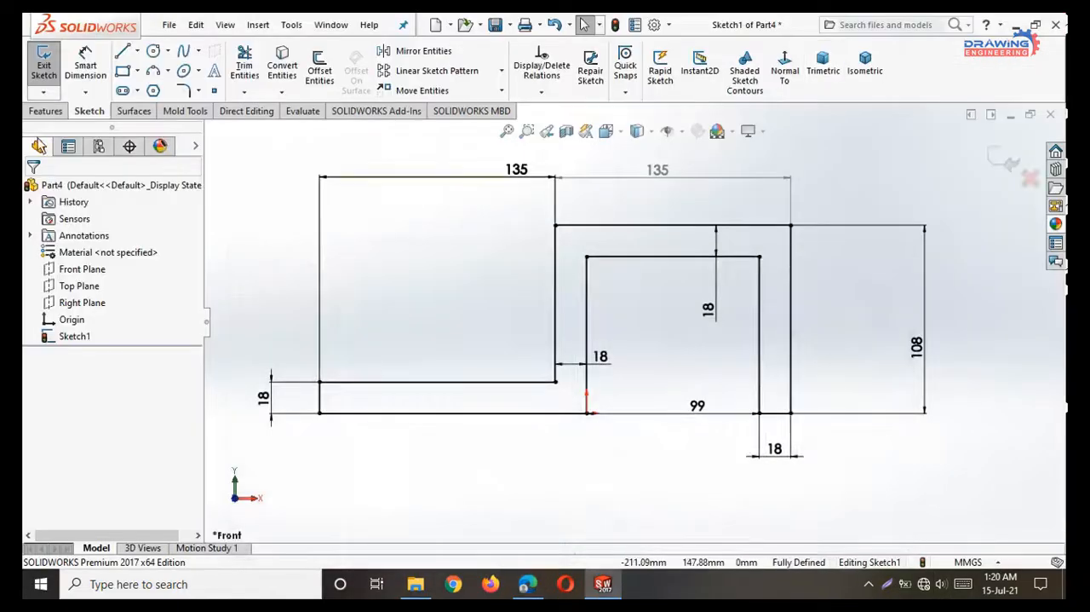
{"action": "left_click", "coordinate": [37, 114]}
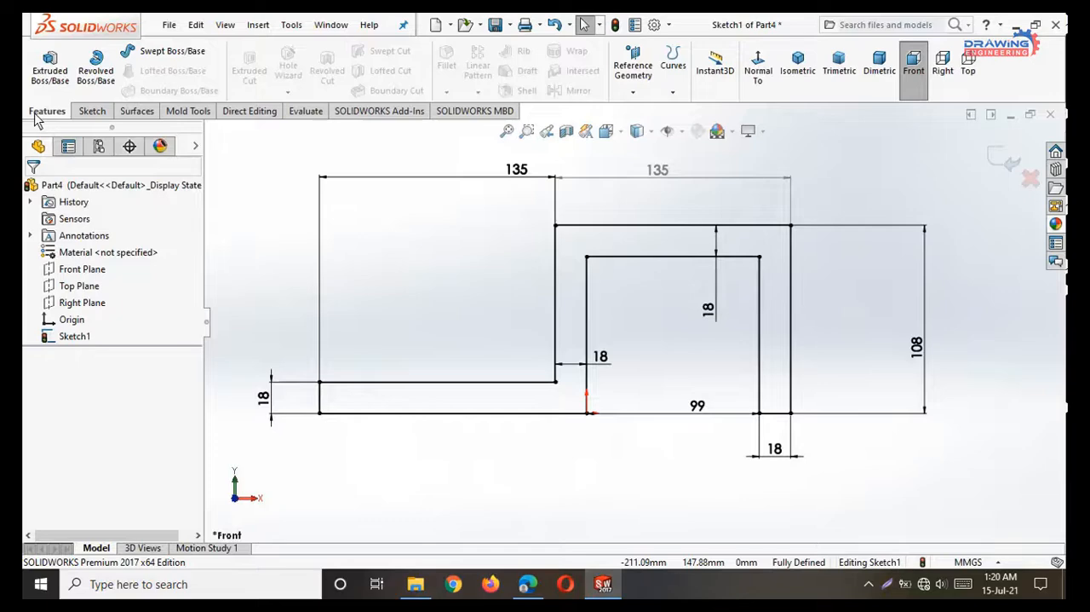
{"action": "left_click", "coordinate": [50, 72]}
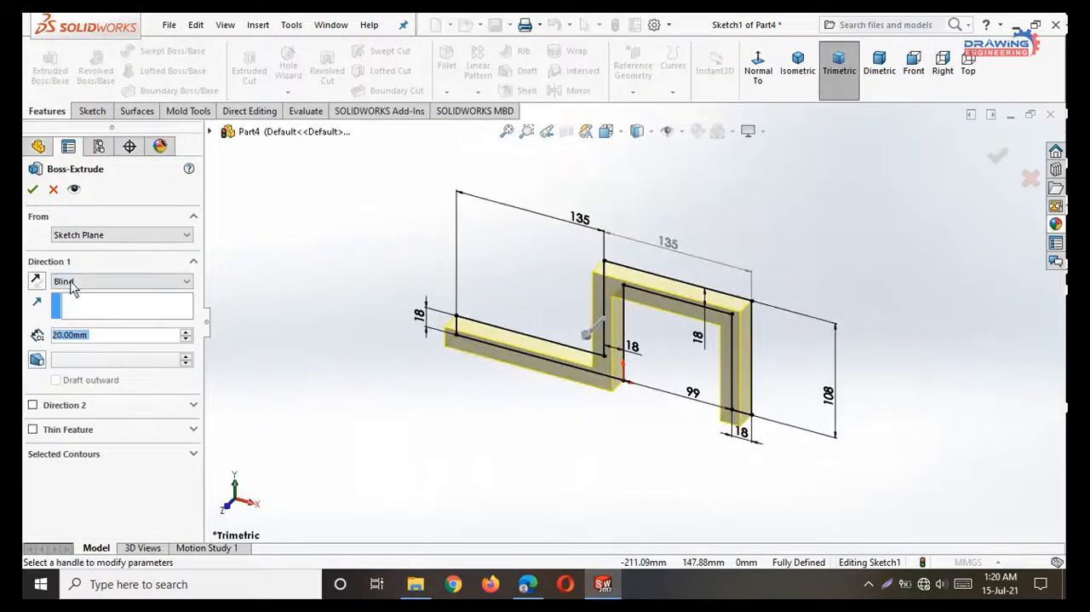
{"action": "left_click", "coordinate": [70, 285]}
{"action": "left_click", "coordinate": [72, 344]}
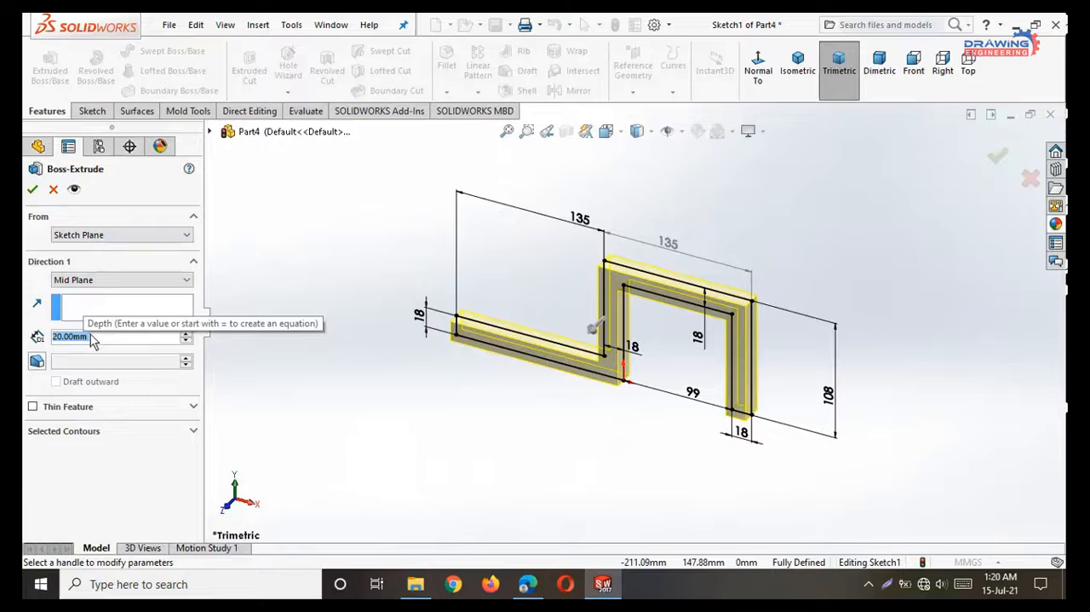
{"action": "type", "text": "90"}
{"action": "key", "text": "Return"}
{"action": "left_click", "coordinate": [37, 192]}
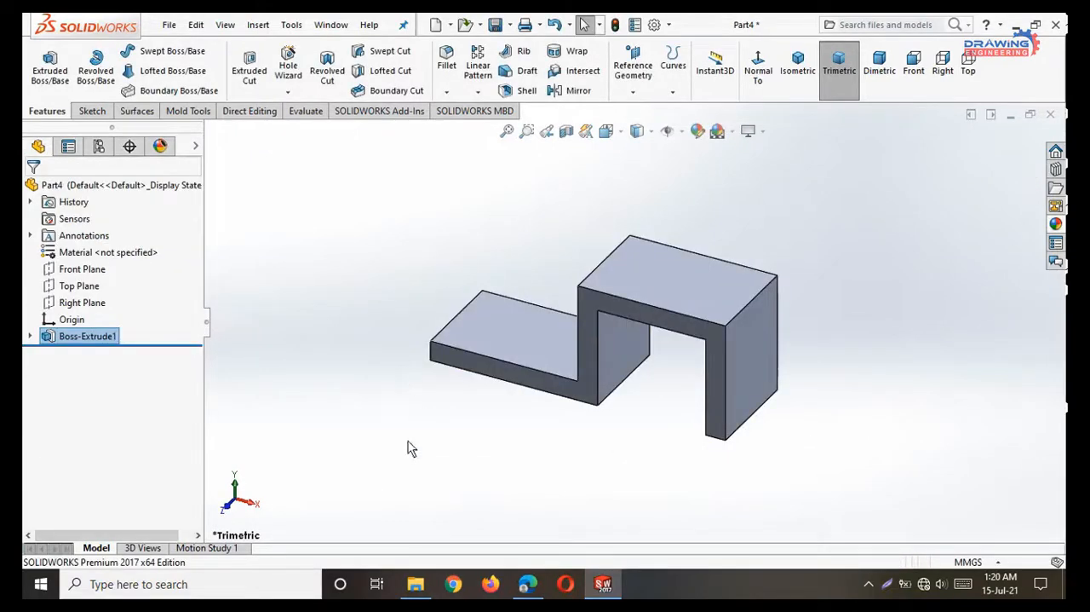
Consult the PDF drawing for the size and position of the rounded boss on the base plate, and return to SOLIDWORKS.
{"action": "middle_click_drag", "start_coordinate": [409, 451], "coordinate": [438, 482]}
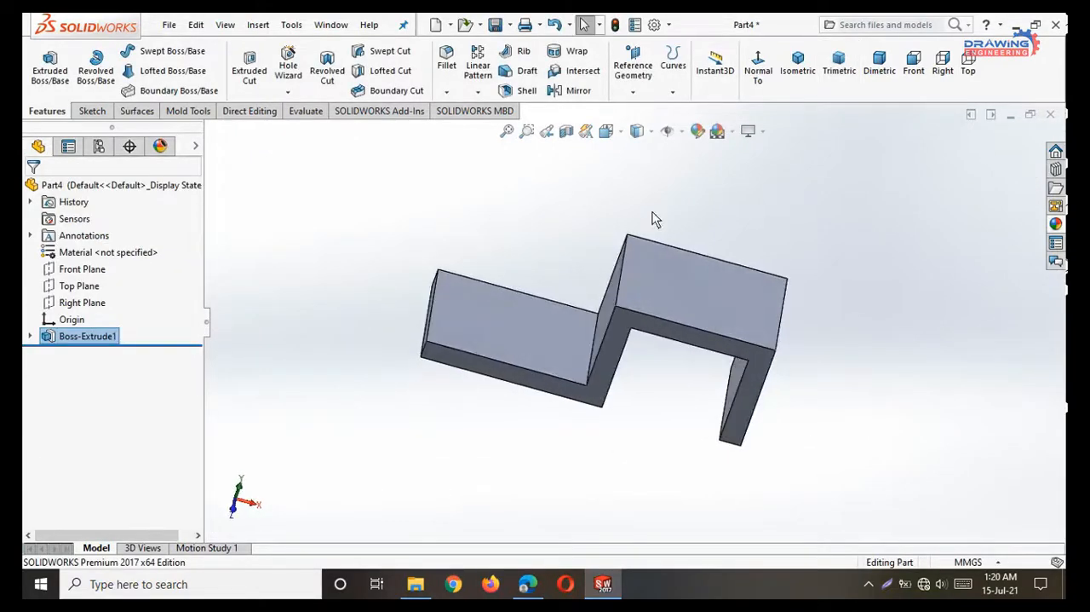
{"action": "left_click", "coordinate": [528, 584]}
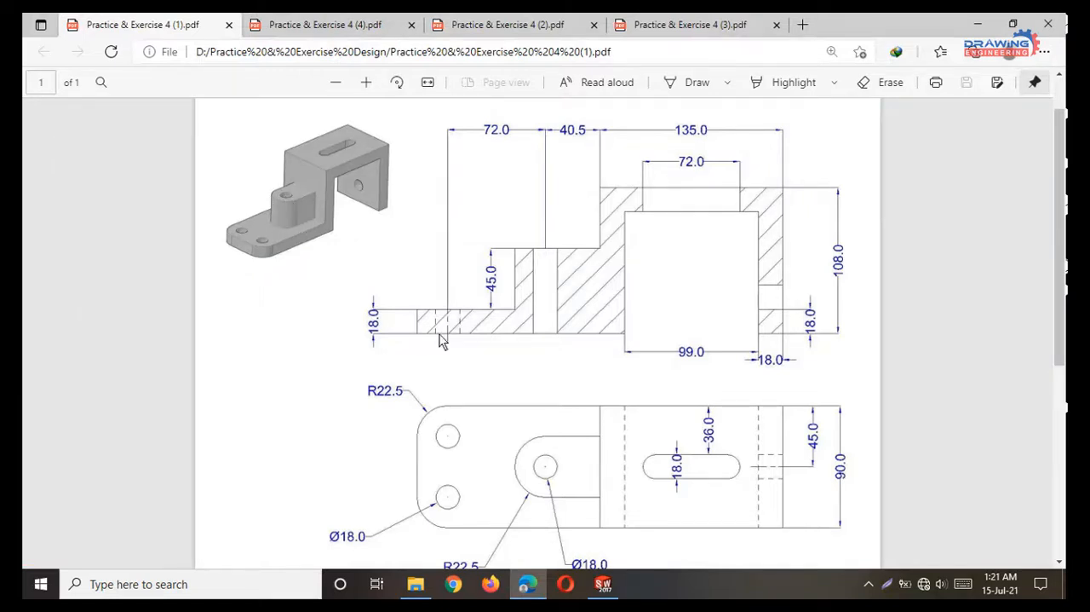
{"action": "scroll", "coordinate": [550, 441], "scroll_direction": "down", "scroll_amount": 2}
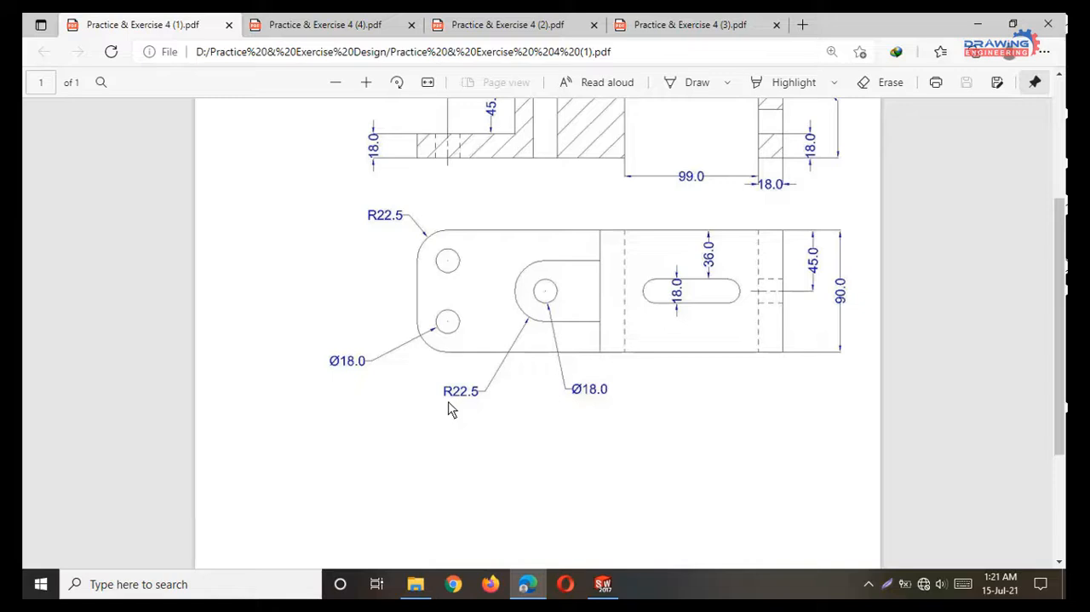
{"action": "scroll", "coordinate": [474, 406], "scroll_direction": "up", "scroll_amount": 2}
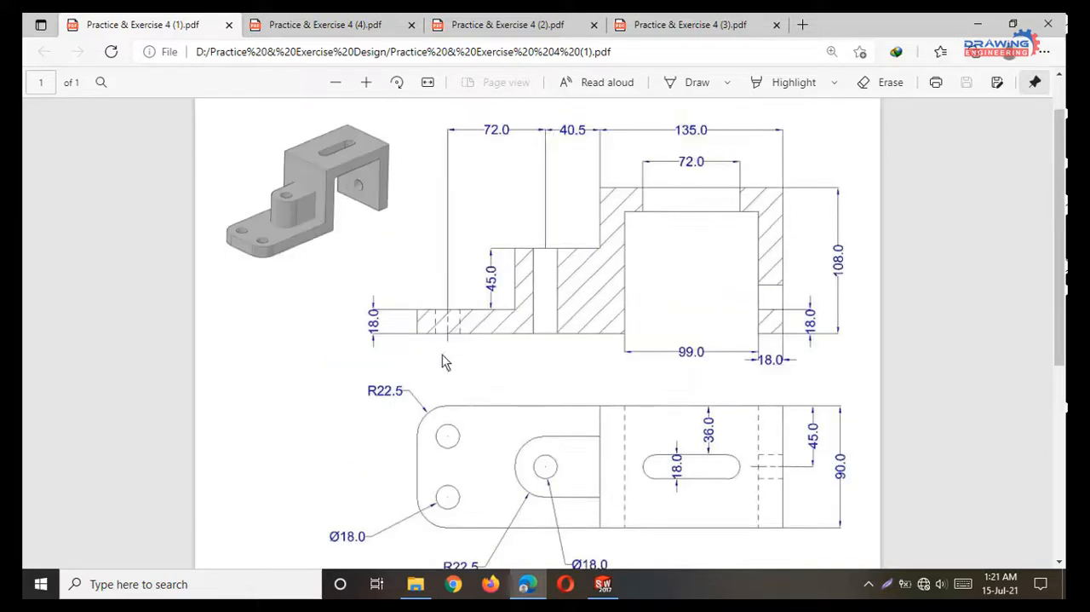
{"action": "left_click", "coordinate": [977, 25]}
Start a sketch on the base plate's upper face, view it face-on and draw a circle on it level with the origin.
{"action": "left_click", "coordinate": [515, 324]}
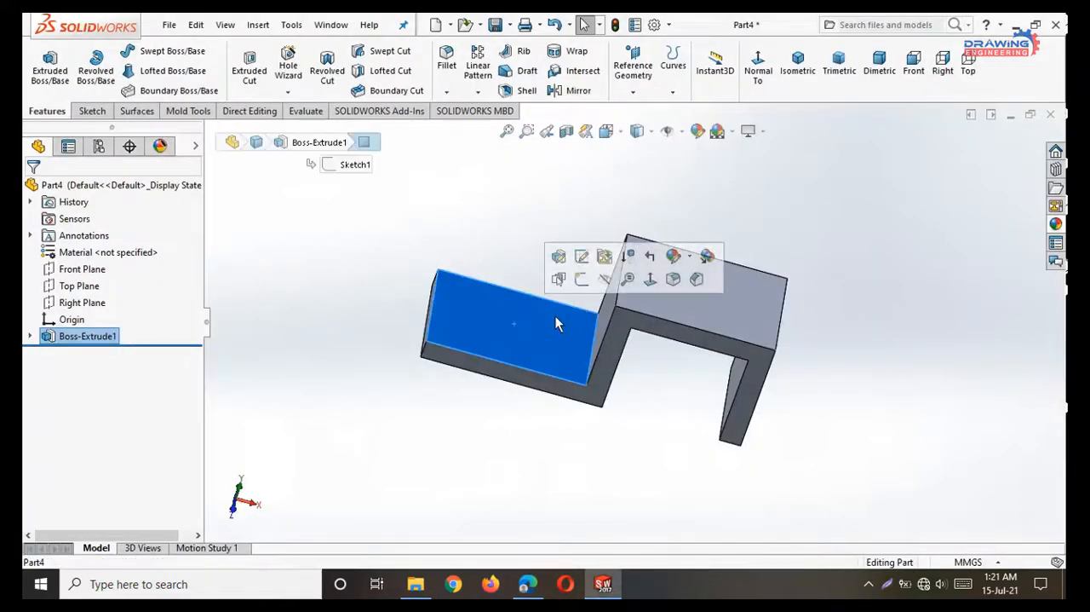
{"action": "left_click", "coordinate": [584, 281]}
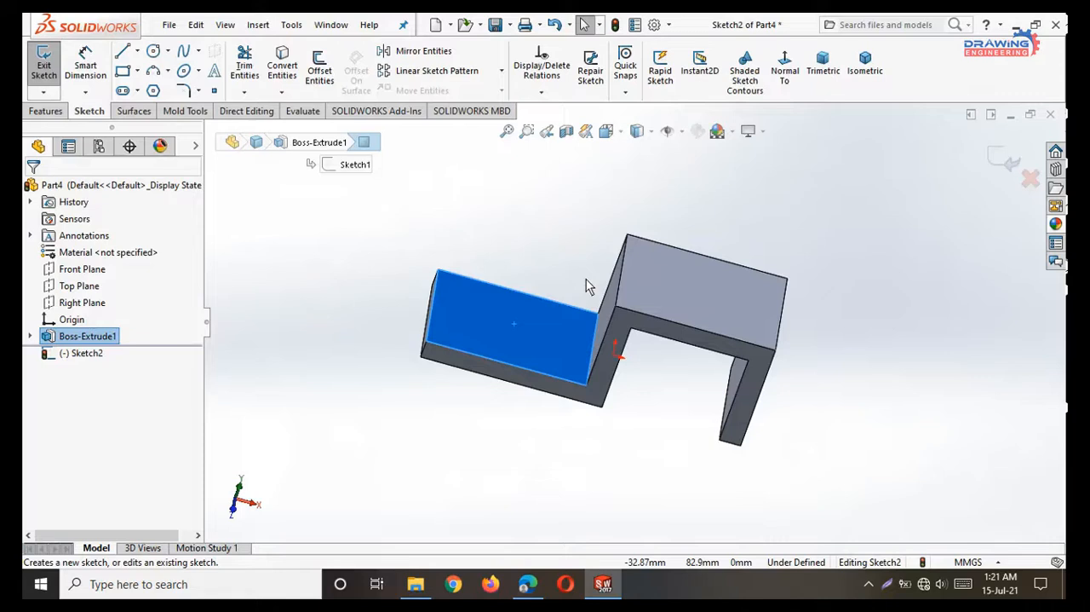
{"action": "left_click", "coordinate": [784, 68]}
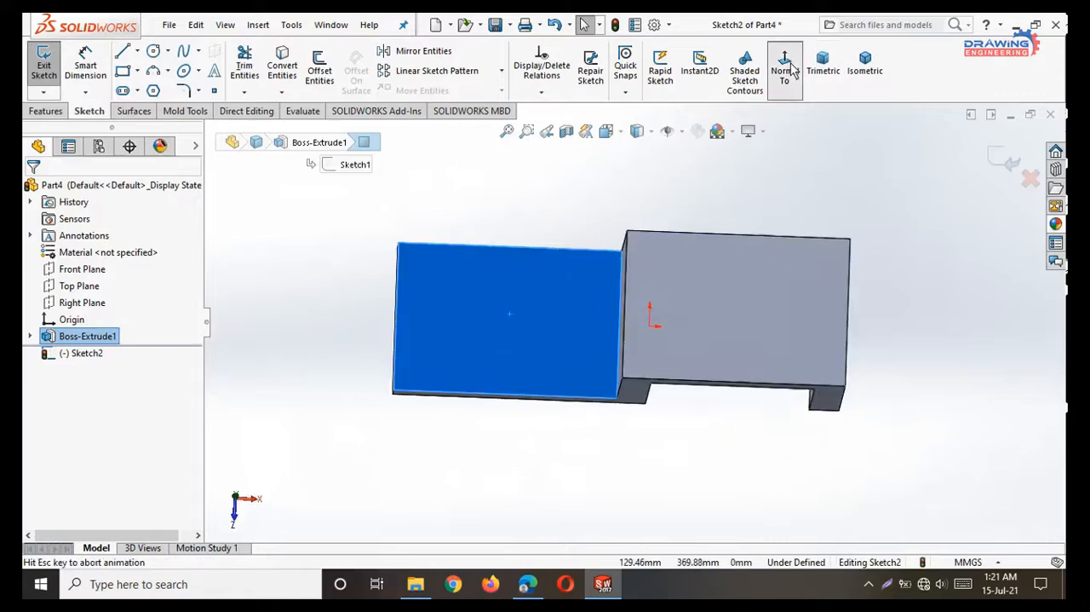
{"action": "left_click", "coordinate": [154, 52]}
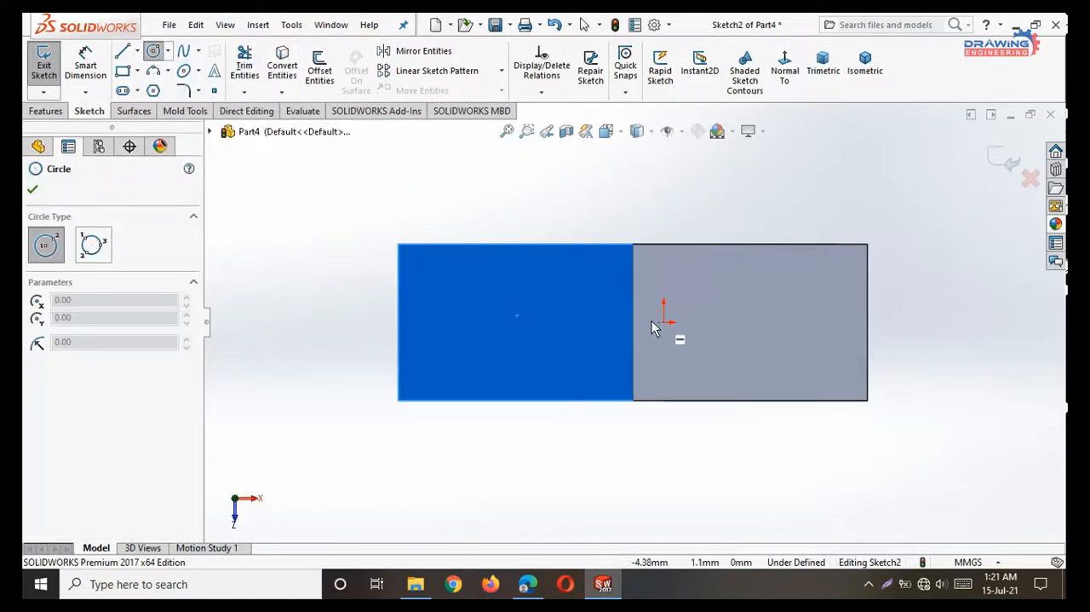
{"action": "left_click", "coordinate": [525, 321]}
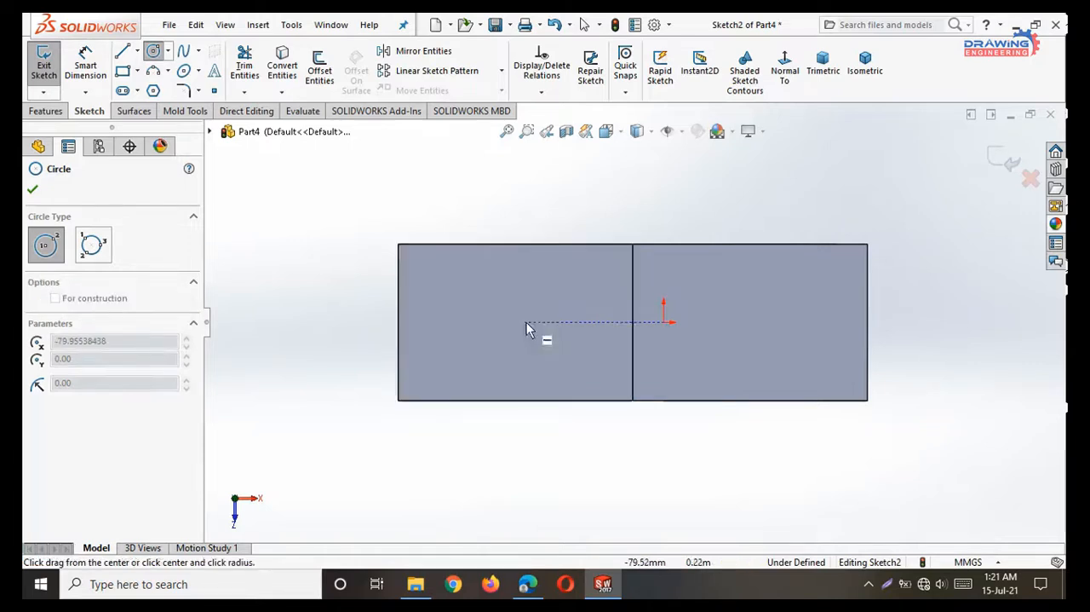
{"action": "left_click", "coordinate": [550, 341]}
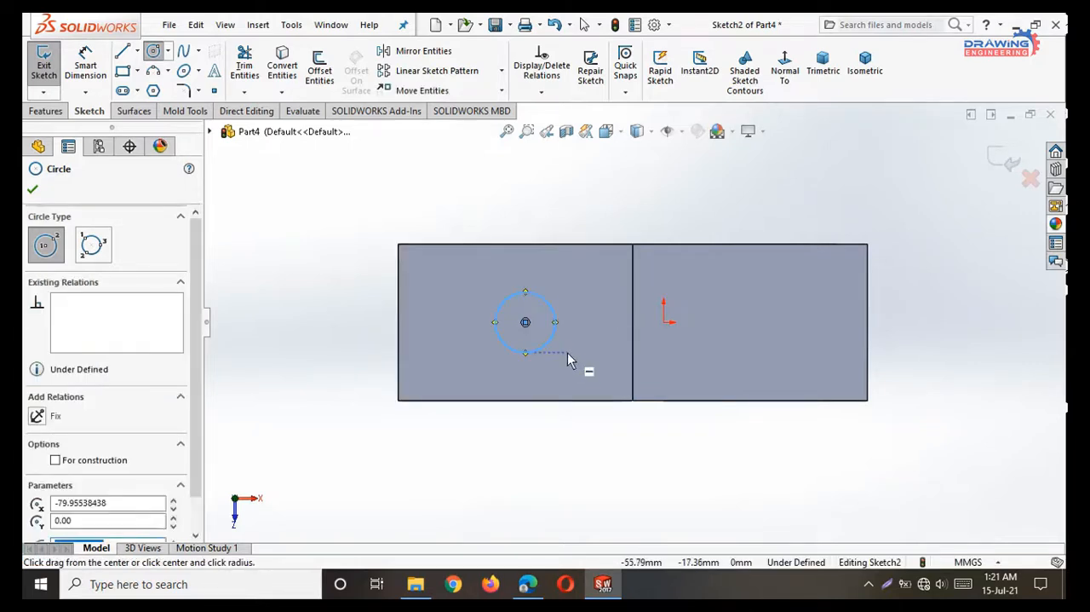
{"action": "left_click", "coordinate": [32, 192]}
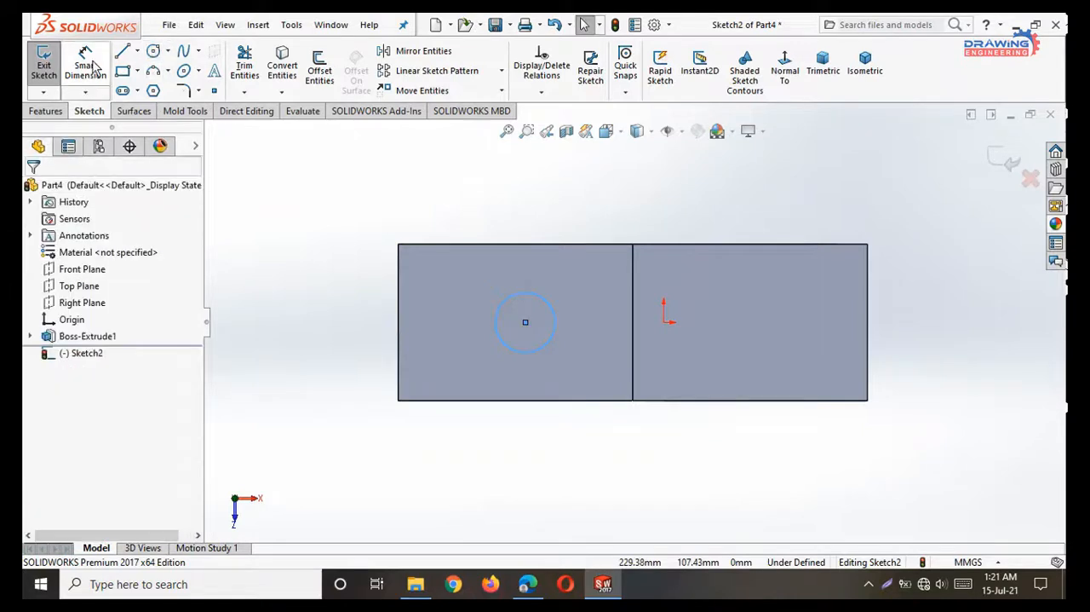
Dimension the circle's diameter as 45 mm.
{"action": "left_click", "coordinate": [85, 68]}
{"action": "left_click", "coordinate": [267, 322]}
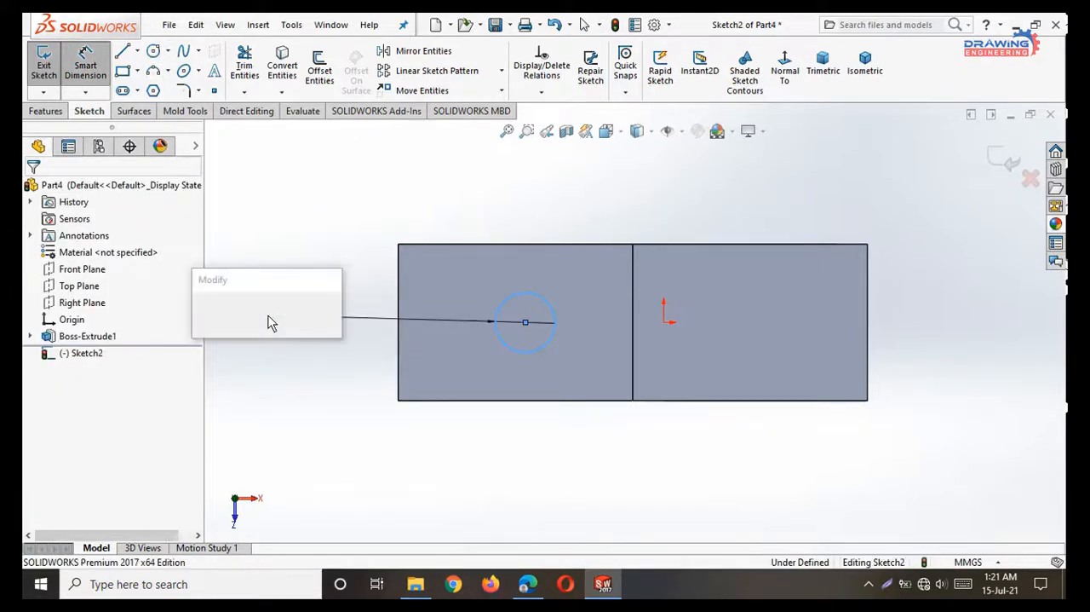
{"action": "type", "text": "45"}
{"action": "key", "text": "Return"}
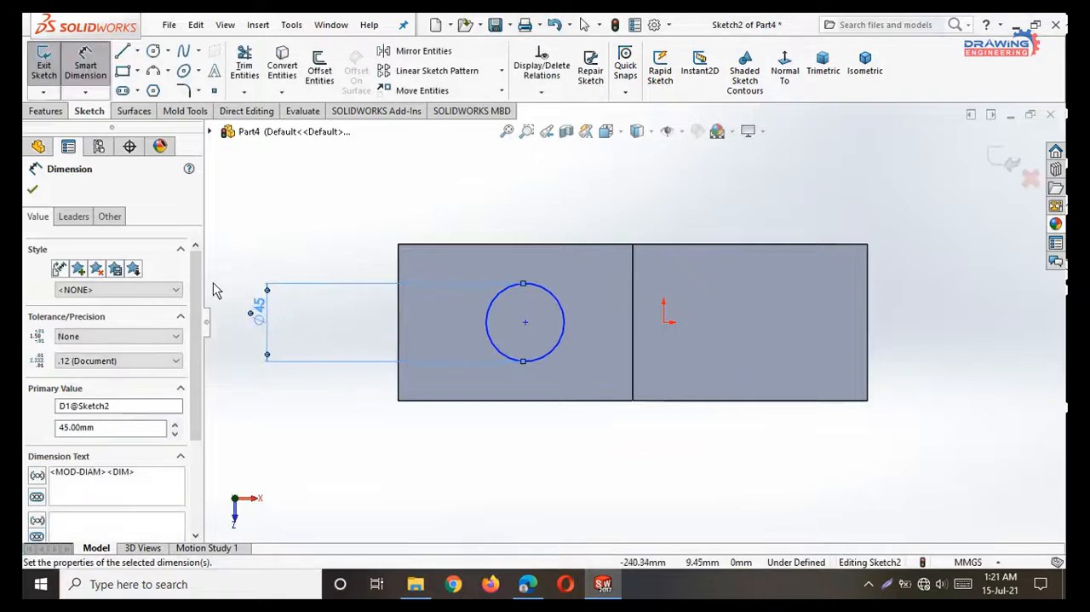
{"action": "left_click", "coordinate": [33, 190]}
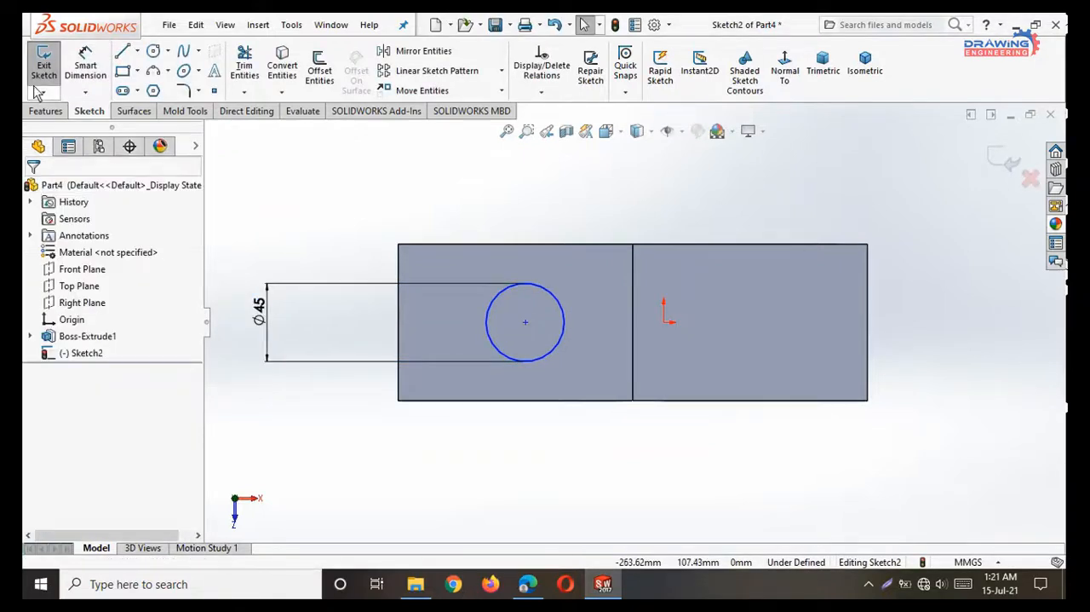
Dimension the distance from the circle's centre to the upright wall's outer edge as 40.5 mm.
{"action": "left_click", "coordinate": [89, 68]}
{"action": "left_click", "coordinate": [632, 338]}
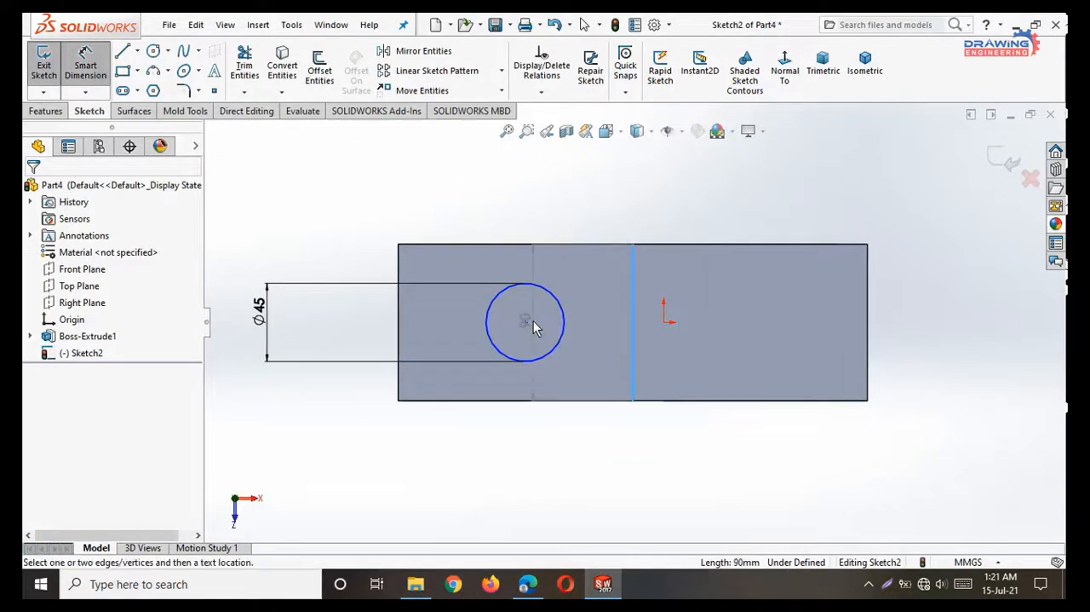
{"action": "left_click", "coordinate": [525, 322]}
{"action": "left_click", "coordinate": [570, 213]}
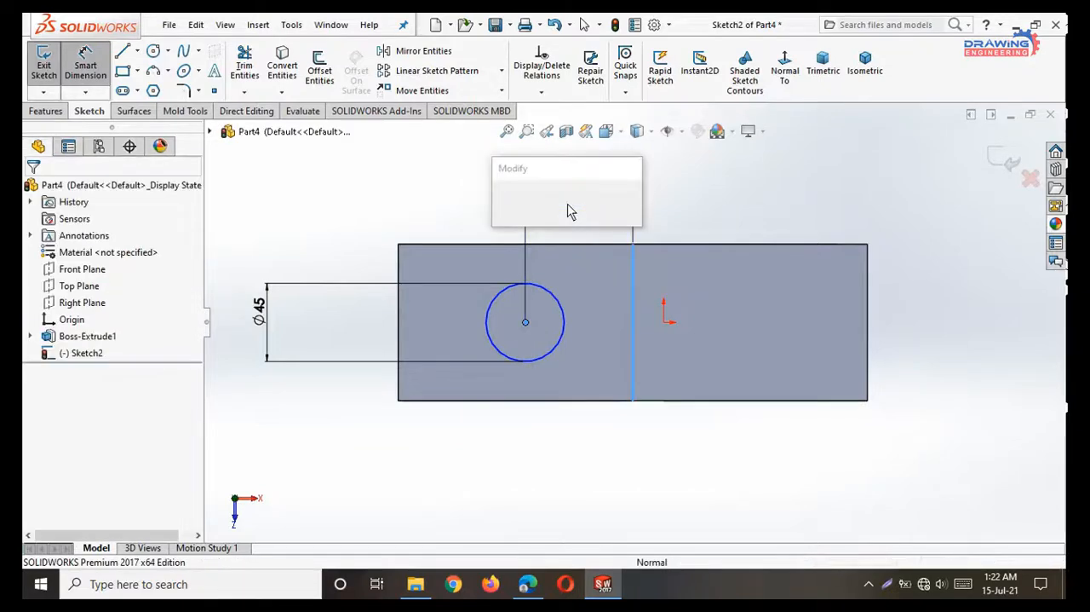
{"action": "type", "text": "40.5"}
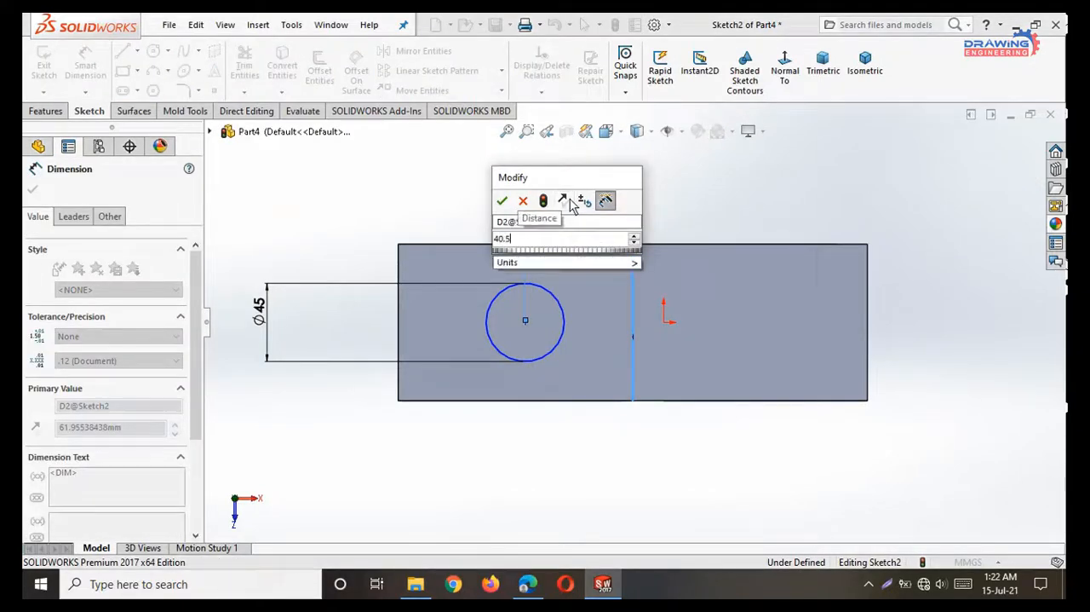
{"action": "key", "text": "Return"}
{"action": "left_click", "coordinate": [31, 192]}
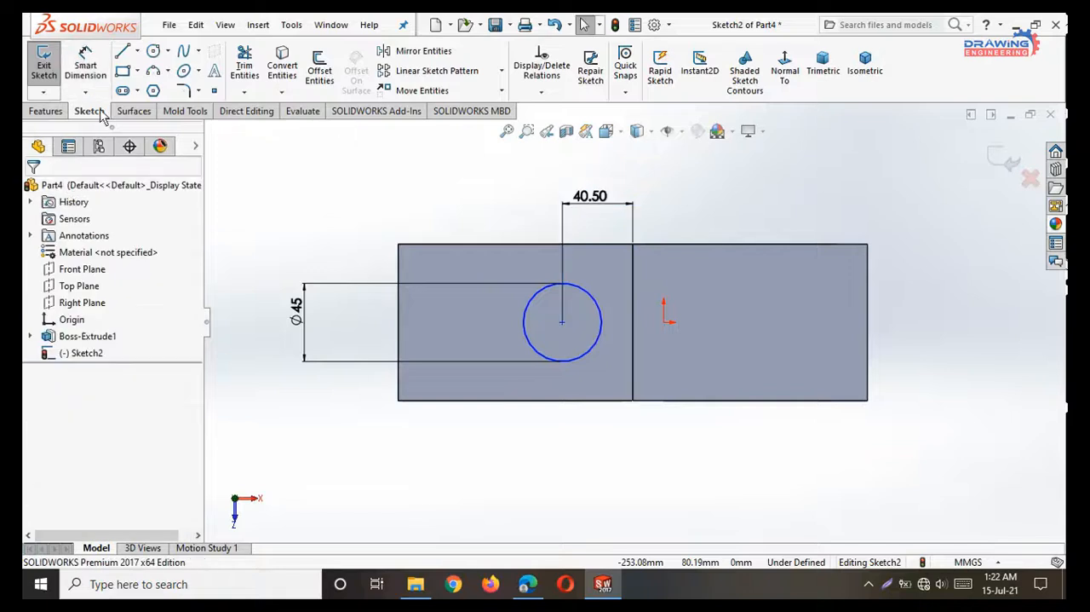
Draw connected lines from the circle's upper quadrant to the wall edge, along that edge, and back to the circle's lower quadrant.
{"action": "left_click", "coordinate": [124, 54]}
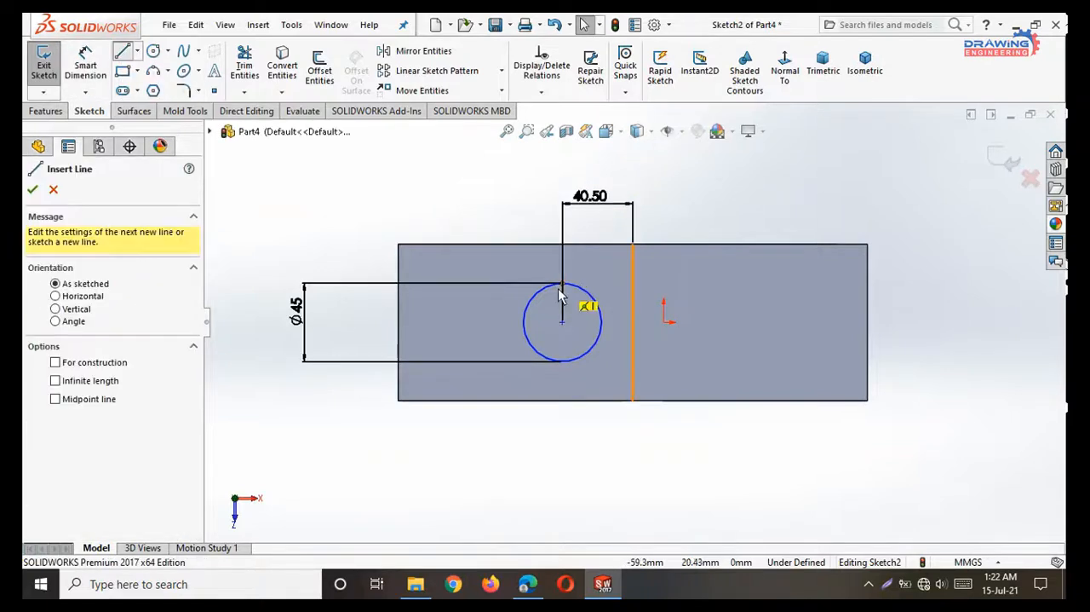
{"action": "left_click_drag", "start_coordinate": [562, 283], "coordinate": [633, 285]}
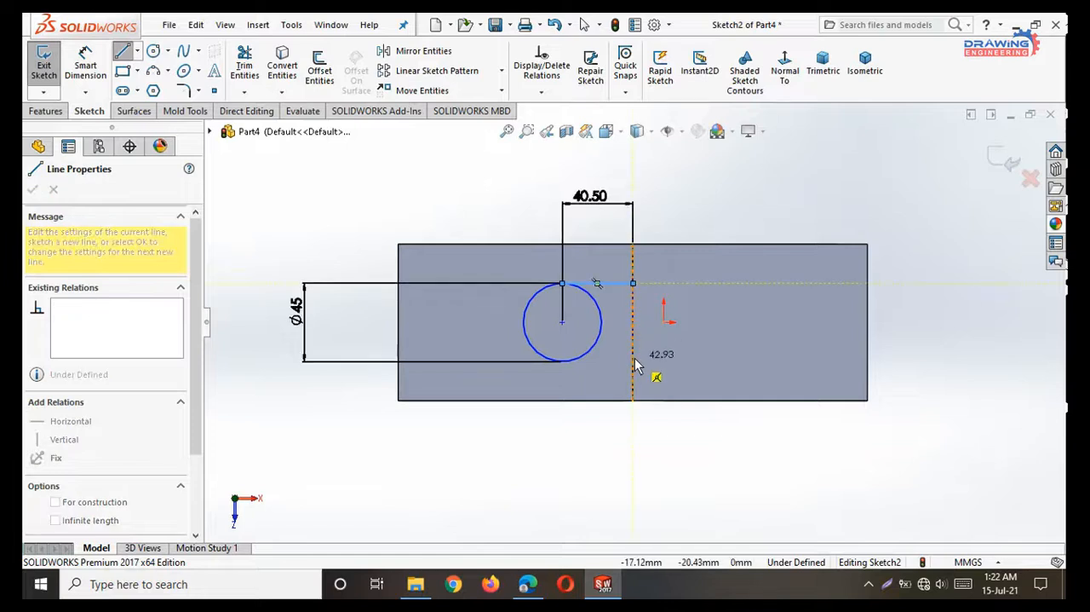
{"action": "left_click", "coordinate": [634, 361]}
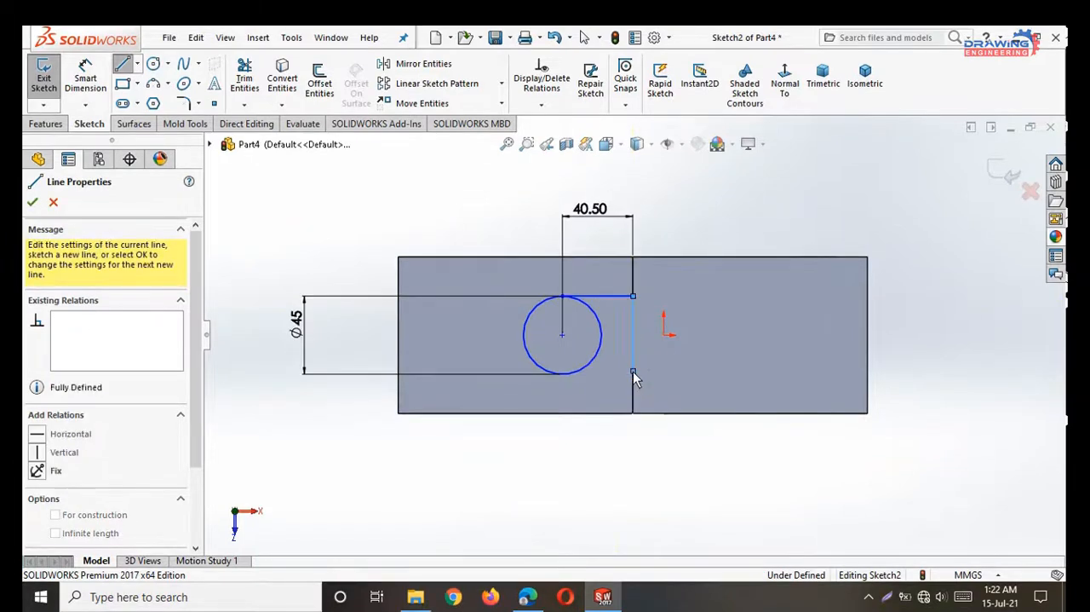
{"action": "left_click", "coordinate": [563, 374]}
{"action": "right_click", "coordinate": [563, 414]}
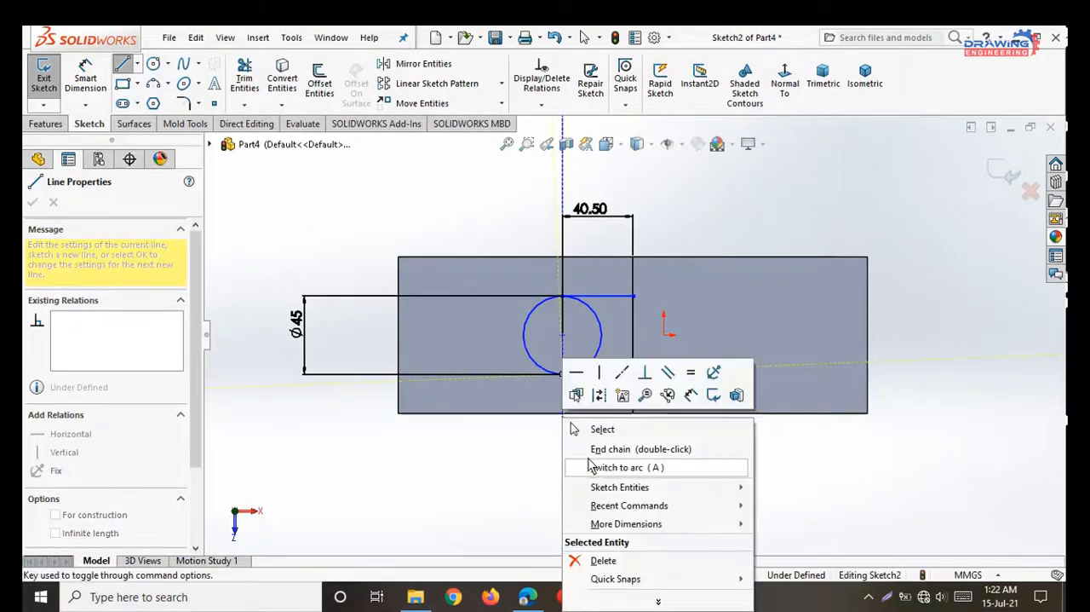
{"action": "left_click", "coordinate": [595, 427]}
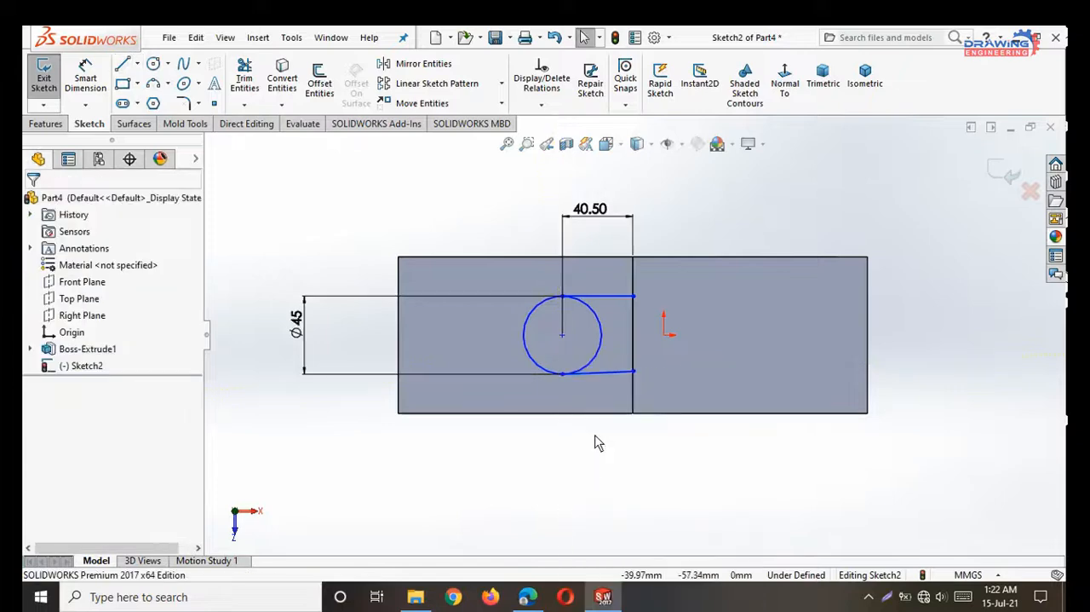
Add a Horizontal relation to the lower connecting line and check the upper line's relations.
{"action": "left_click", "coordinate": [615, 373]}
{"action": "left_click", "coordinate": [660, 305]}
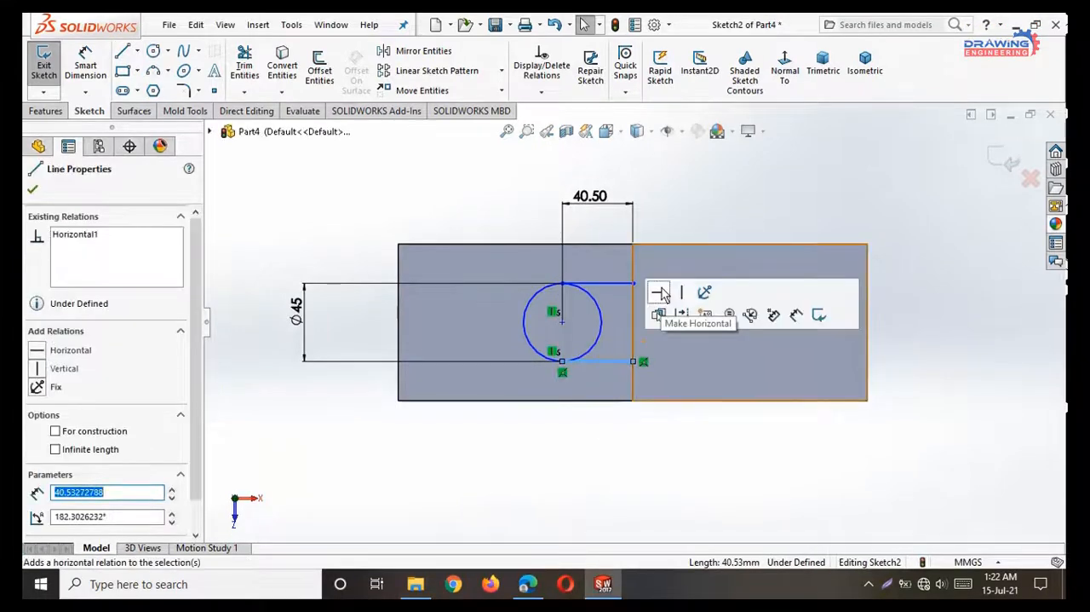
{"action": "left_click", "coordinate": [32, 189]}
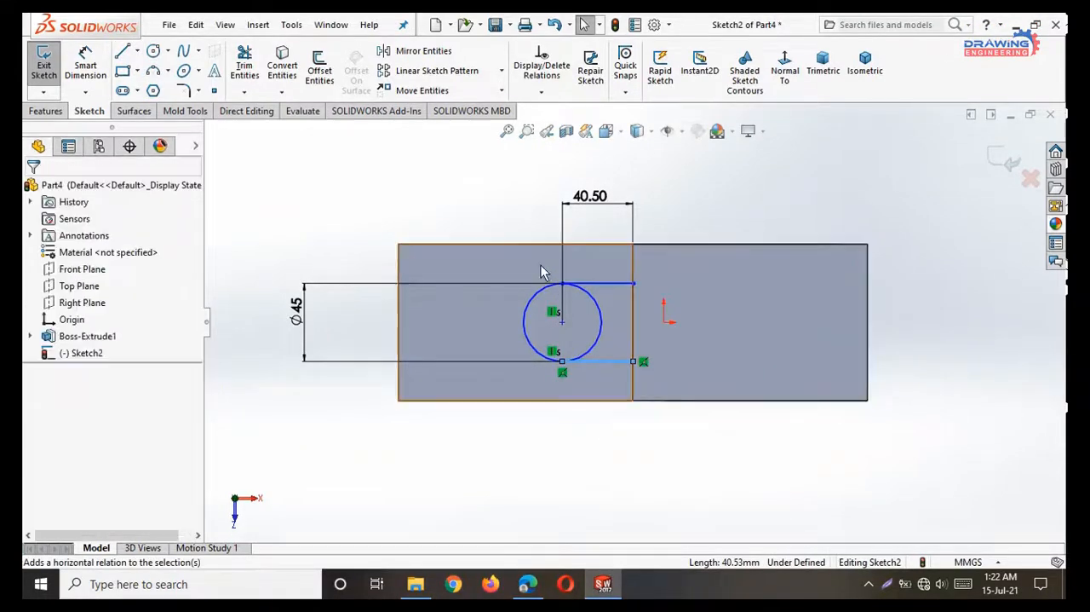
{"action": "left_click", "coordinate": [612, 288]}
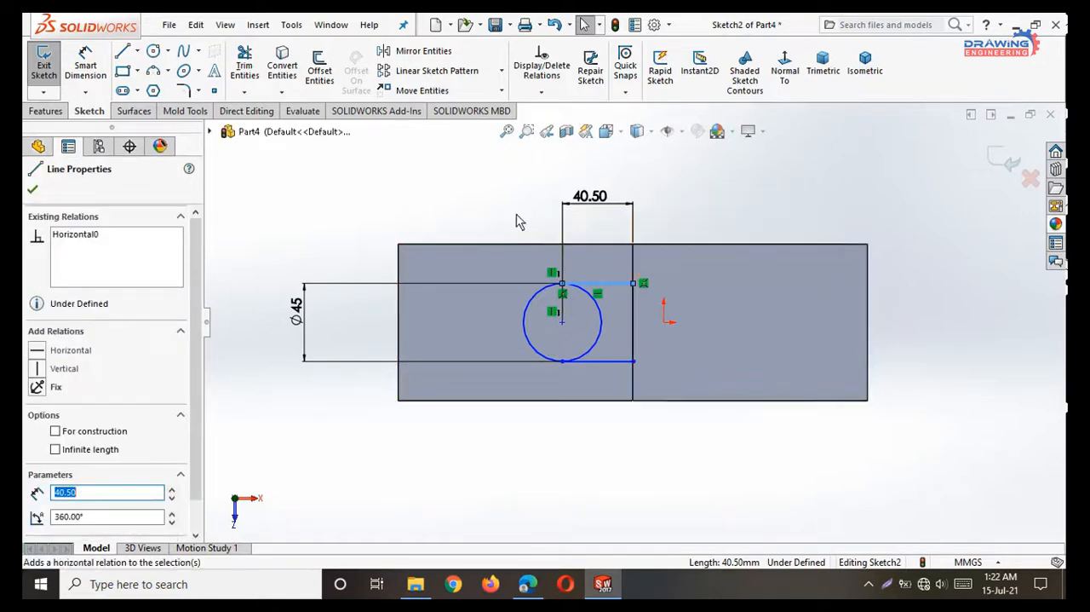
{"action": "left_click", "coordinate": [467, 220]}
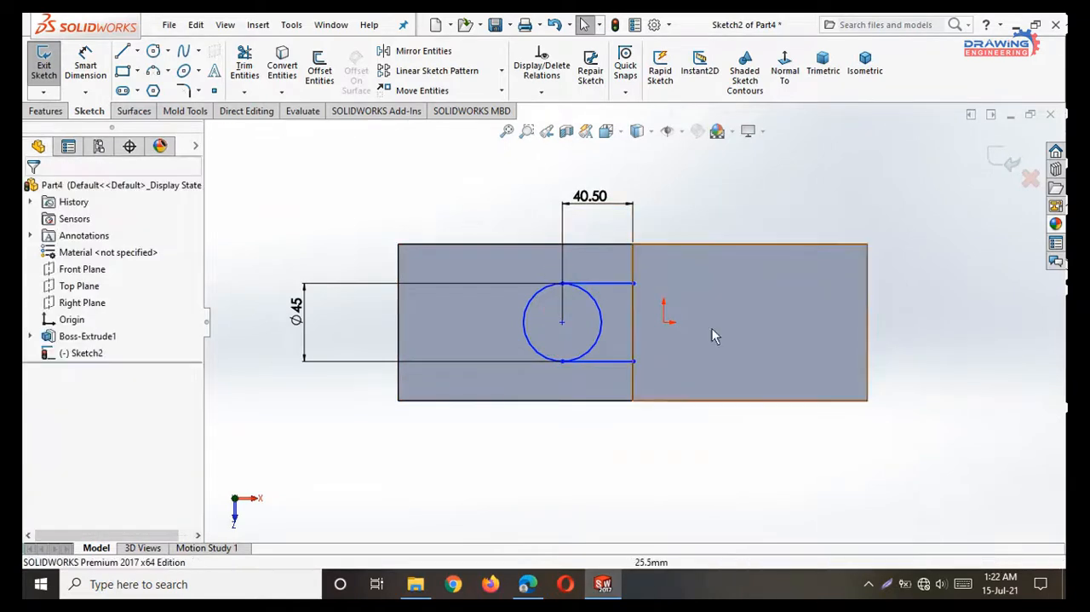
Trim away the half of the circle facing the wall with Power trim, leaving a U-shaped boss outline.
{"action": "left_click", "coordinate": [247, 66]}
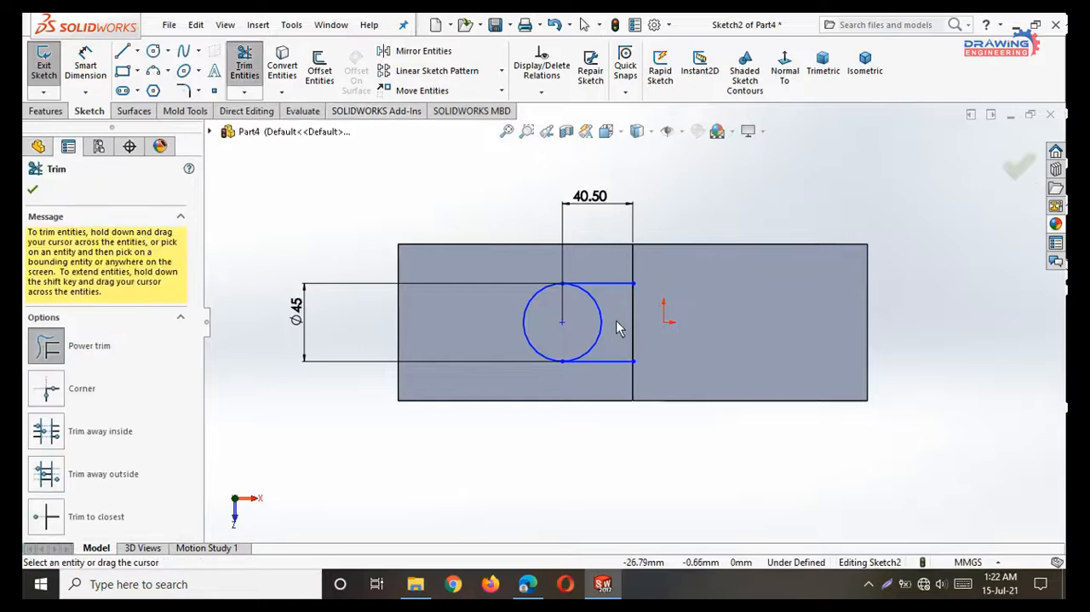
{"action": "left_click_drag", "start_coordinate": [618, 323], "coordinate": [590, 323]}
{"action": "key", "text": "Escape"}
Check the boss height in the PDF drawing and extrude the U-shaped profile 45 mm upward as a Blind boss.
{"action": "left_click", "coordinate": [45, 111]}
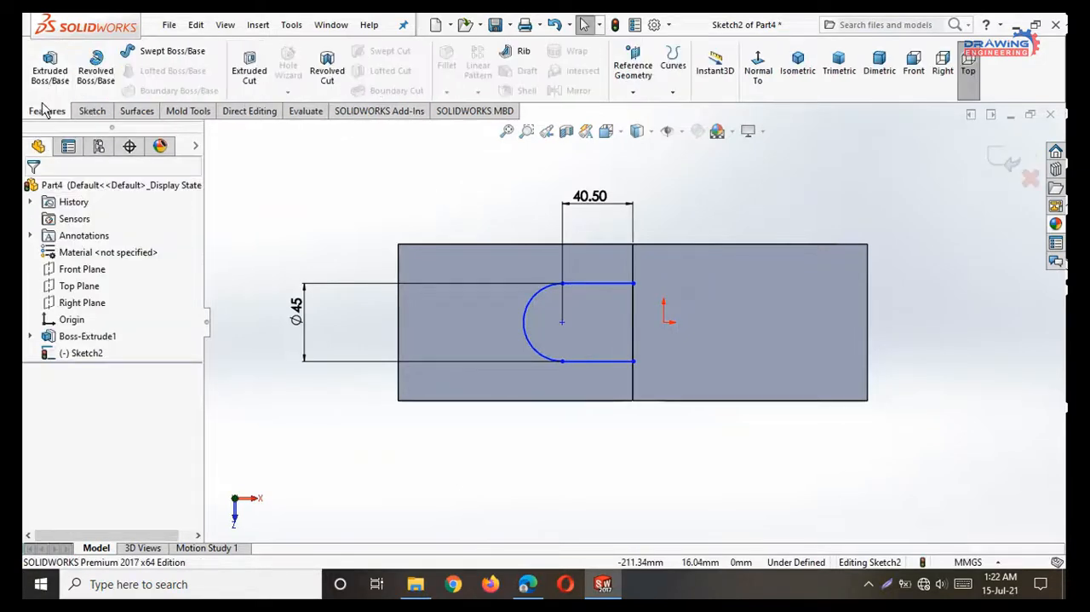
{"action": "left_click", "coordinate": [48, 77]}
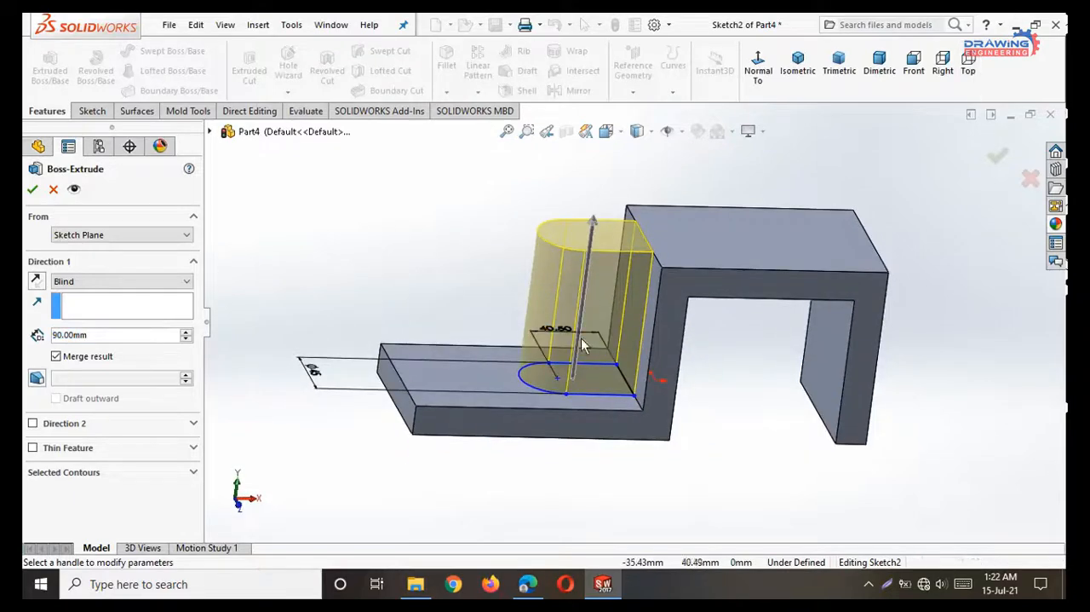
{"action": "left_click", "coordinate": [525, 588]}
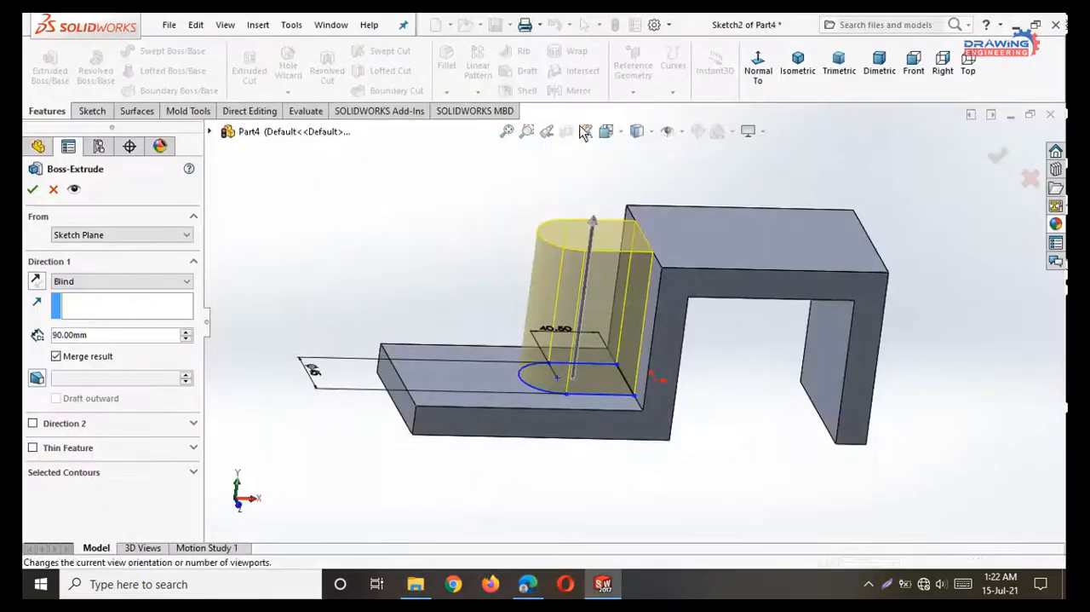
{"action": "left_click", "coordinate": [977, 24]}
{"action": "double_click", "coordinate": [103, 340]}
{"action": "type", "text": "45"}
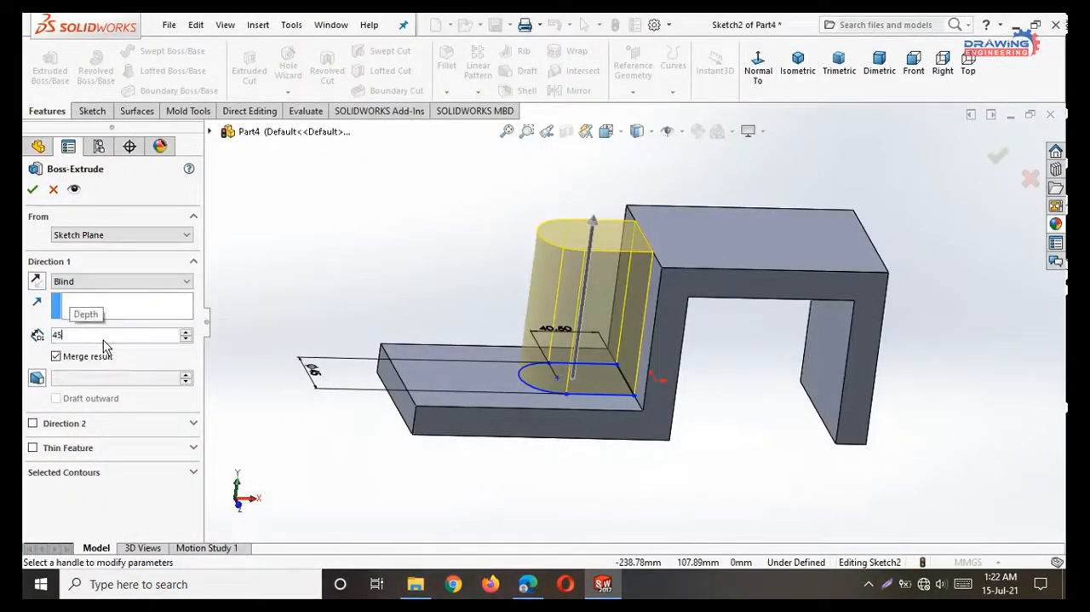
{"action": "key", "text": "Return"}
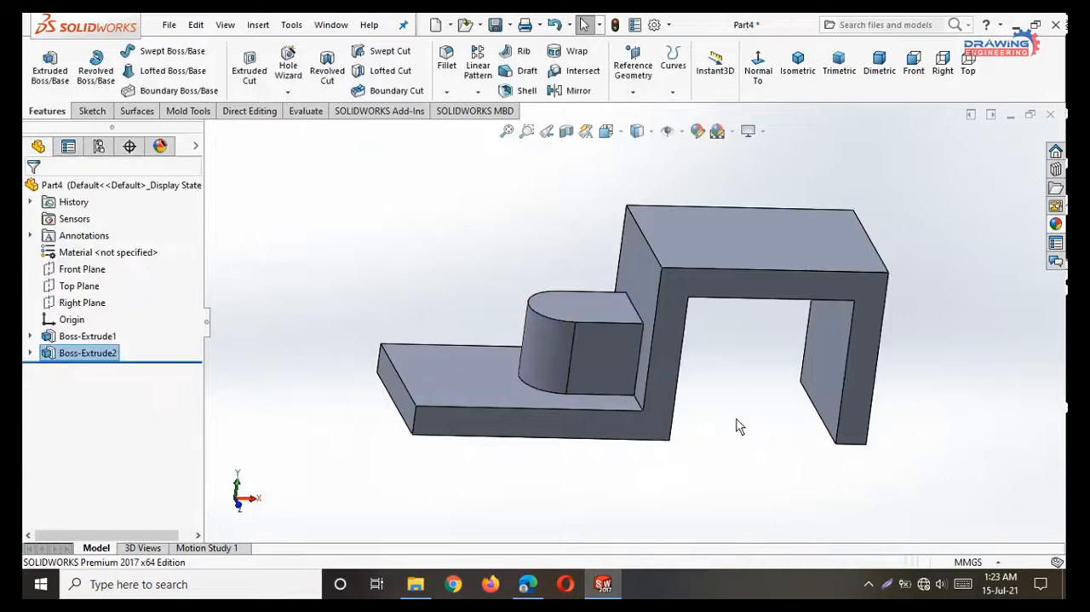
Consult the PDF drawing for the bracket's remaining features and return to SOLIDWORKS.
{"action": "left_click", "coordinate": [528, 584]}
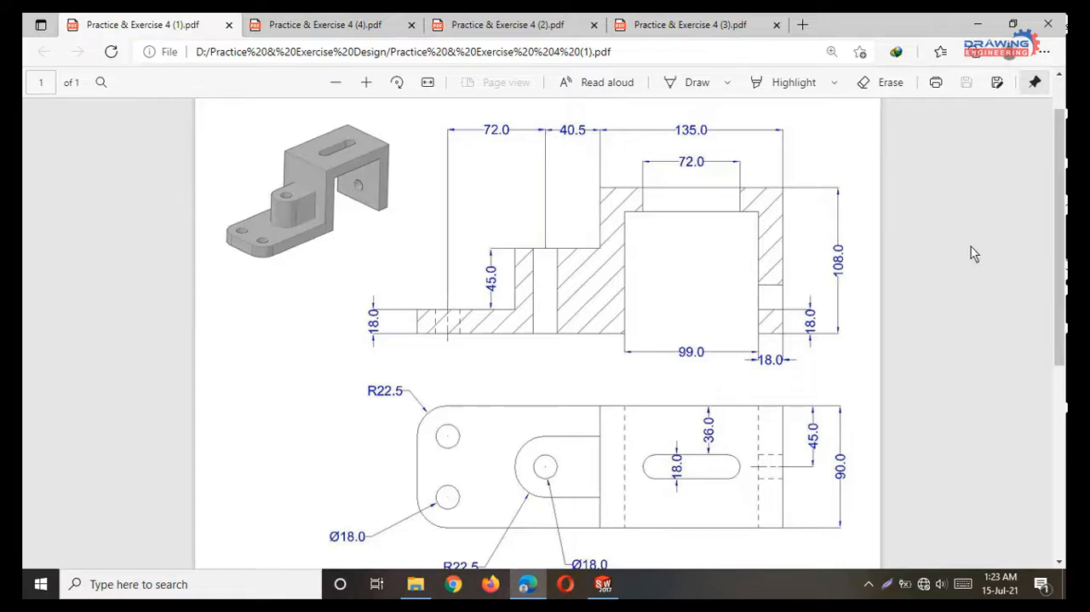
{"action": "left_click", "coordinate": [977, 24]}
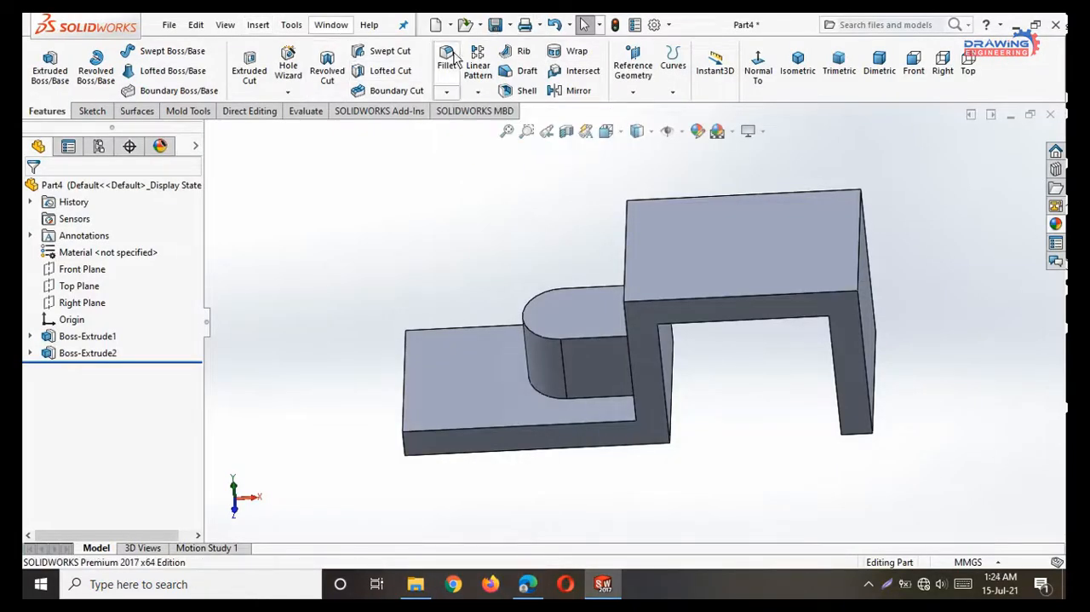
Fillet the two vertical corner edges at the free end of the base plate with a 22.5 mm radius.
{"action": "left_click", "coordinate": [449, 57]}
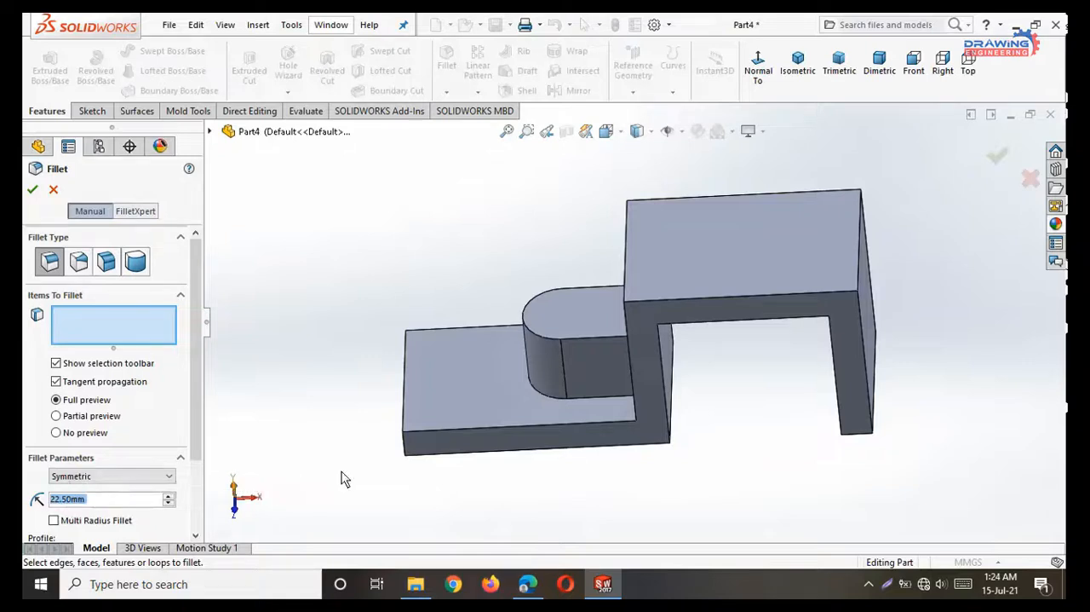
{"action": "left_click", "coordinate": [405, 450]}
{"action": "middle_click_drag", "start_coordinate": [335, 409], "coordinate": [372, 438]}
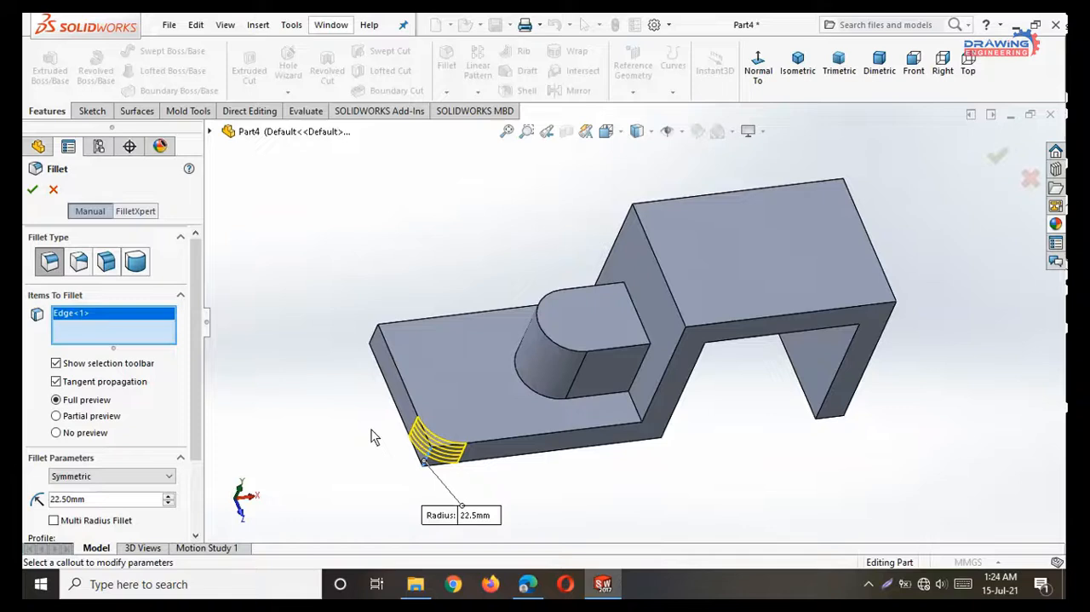
{"action": "left_click", "coordinate": [374, 339]}
{"action": "key", "text": "Return"}
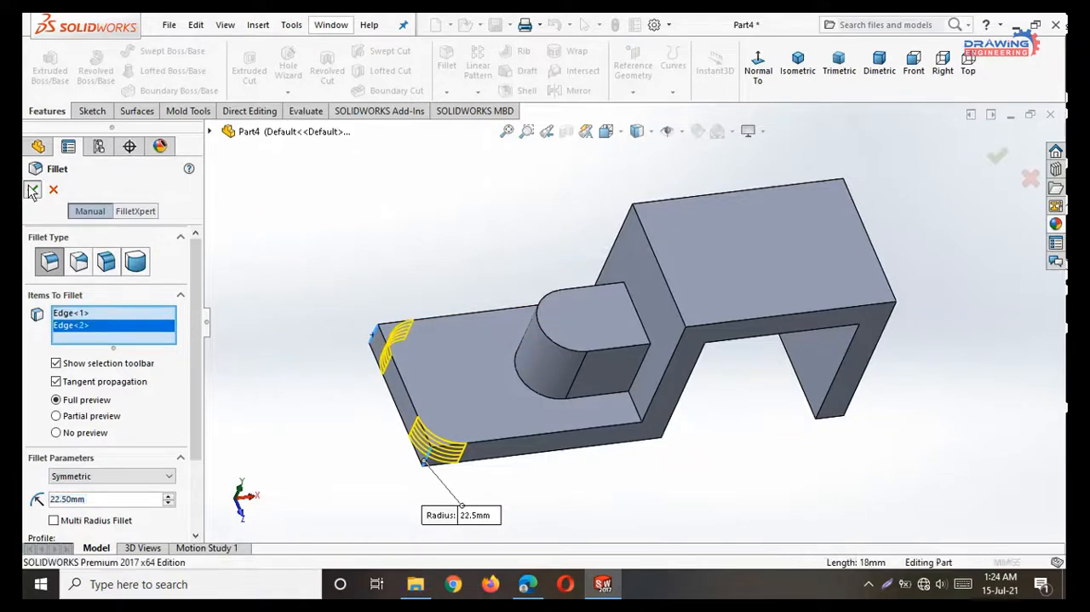
Start a sketch on the base plate's upper face and draw two circles about 18 mm in diameter centred on the corner fillets.
{"action": "middle_click_drag", "start_coordinate": [628, 471], "coordinate": [728, 493]}
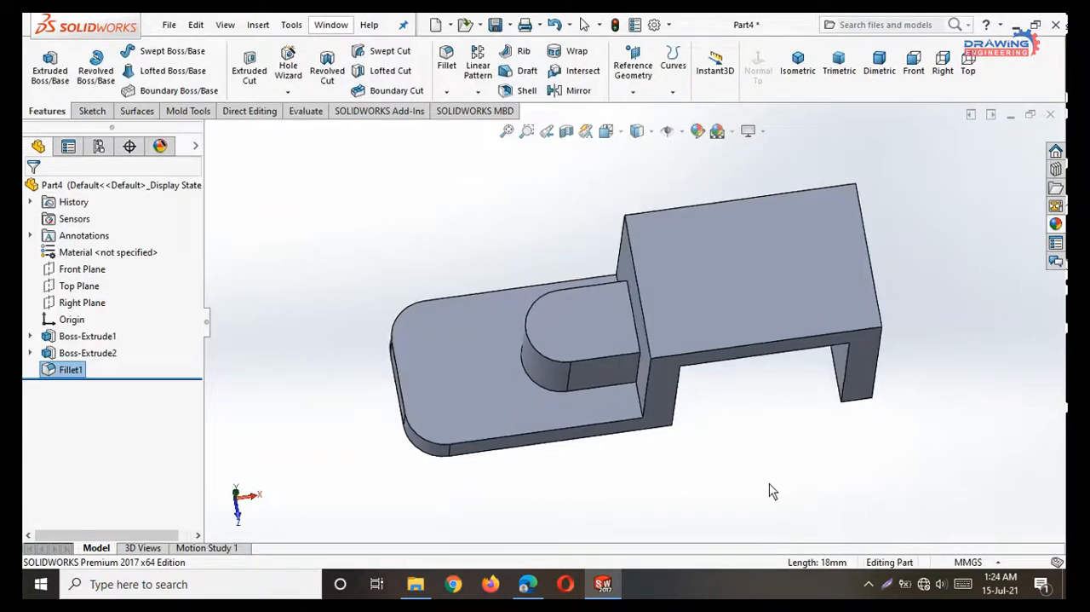
{"action": "left_click", "coordinate": [492, 388]}
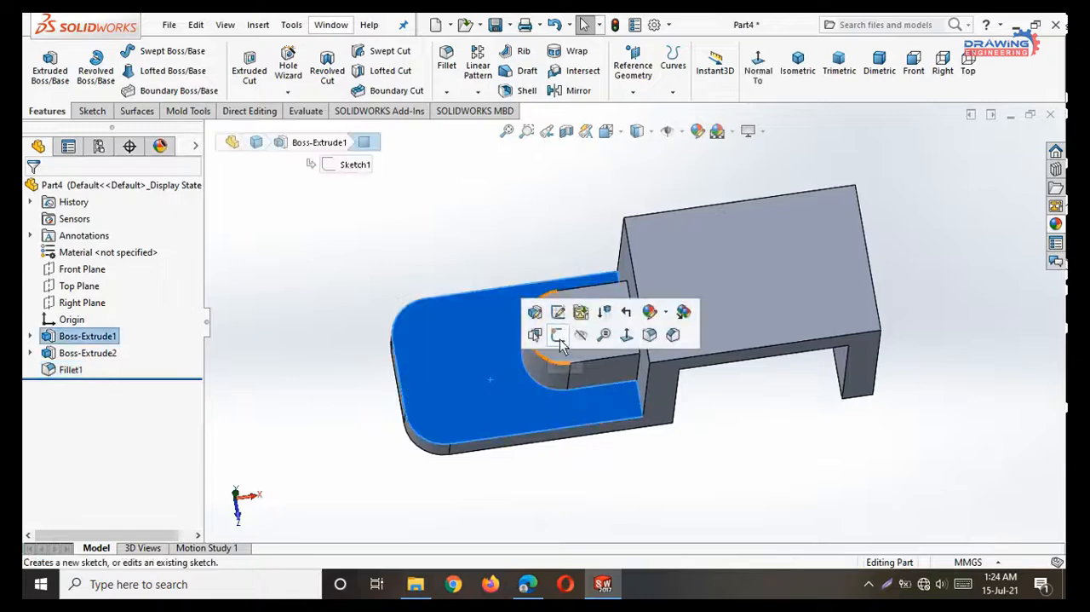
{"action": "left_click", "coordinate": [566, 341]}
{"action": "left_click", "coordinate": [785, 73]}
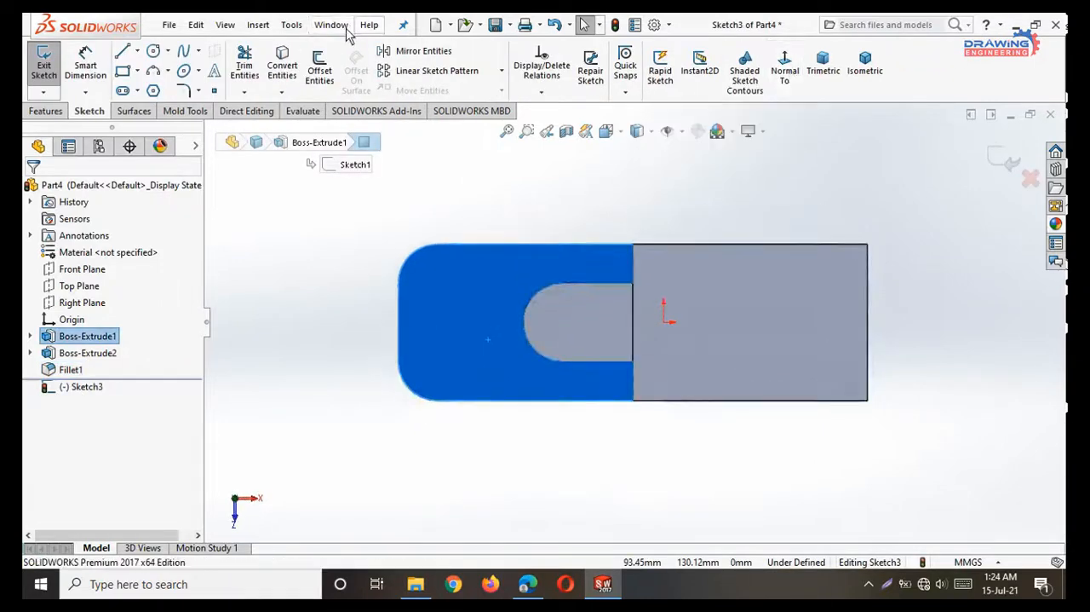
{"action": "left_click", "coordinate": [154, 52]}
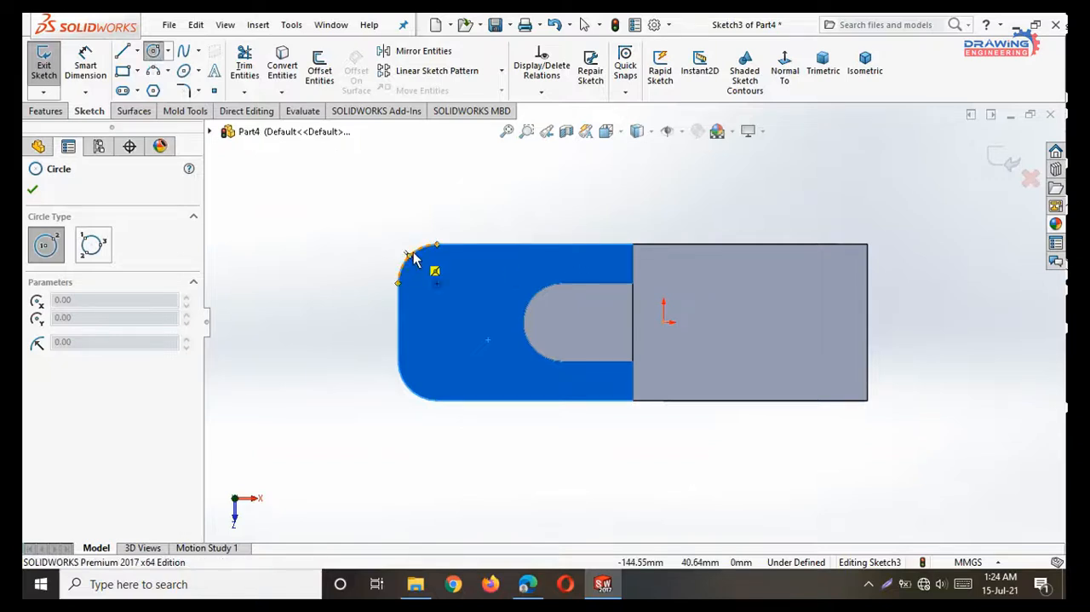
{"action": "left_click", "coordinate": [437, 283]}
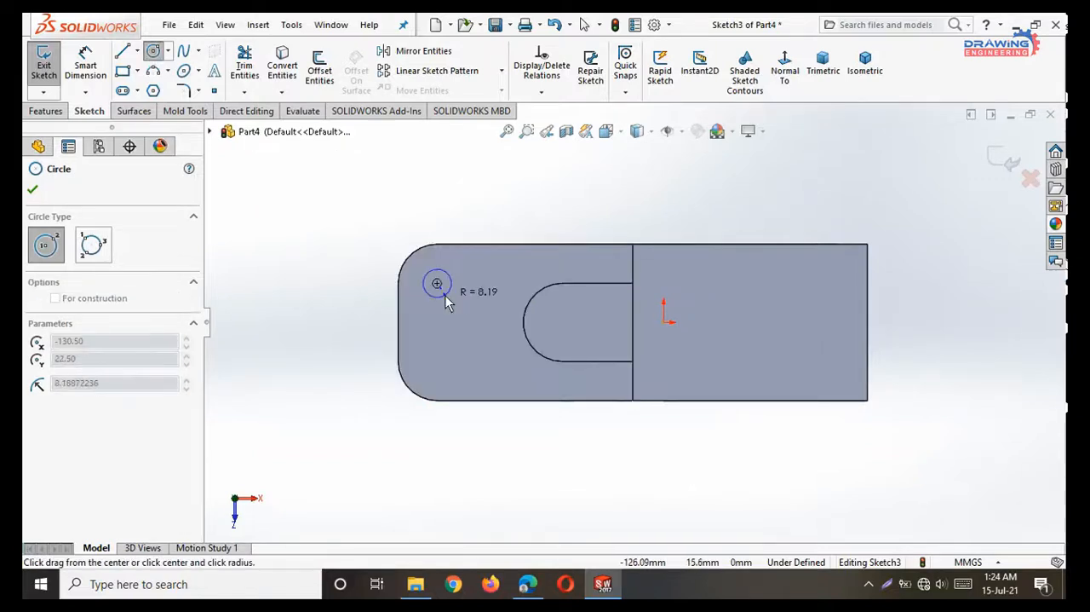
{"action": "left_click", "coordinate": [448, 300]}
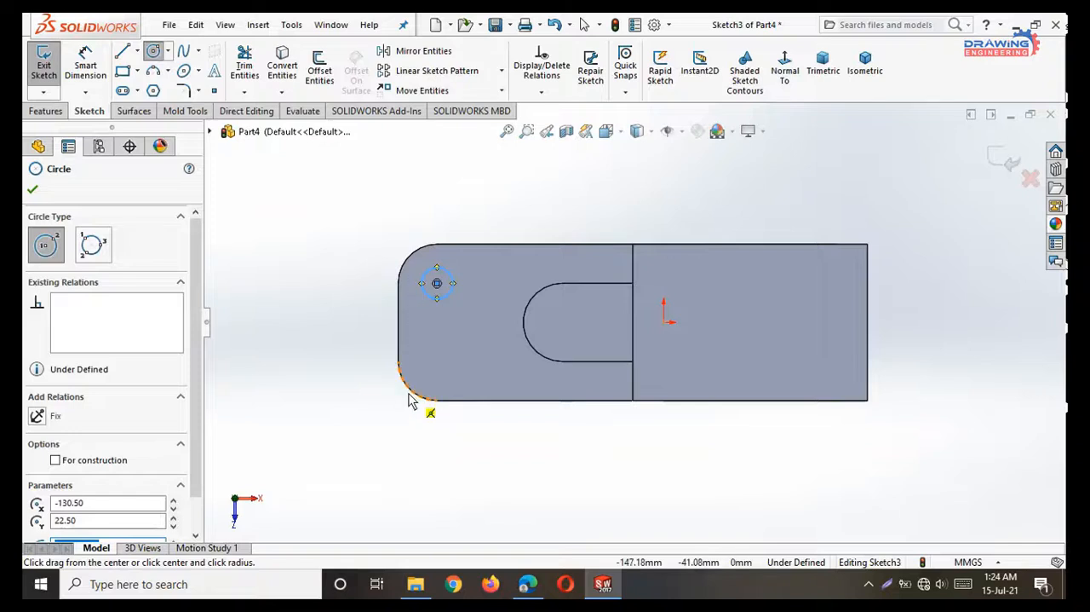
{"action": "left_click", "coordinate": [437, 361]}
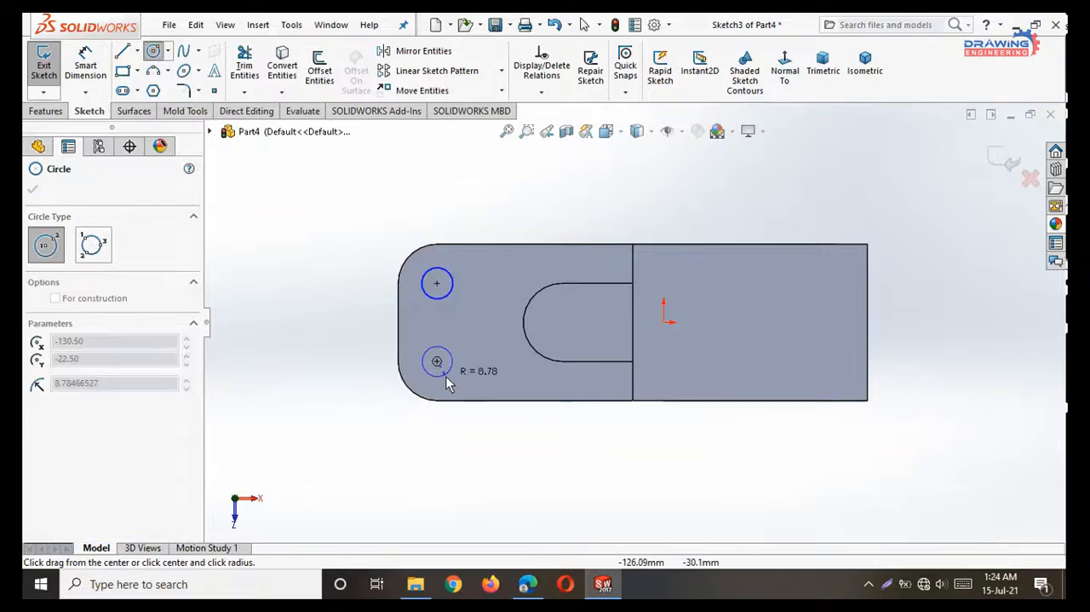
{"action": "left_click", "coordinate": [448, 381]}
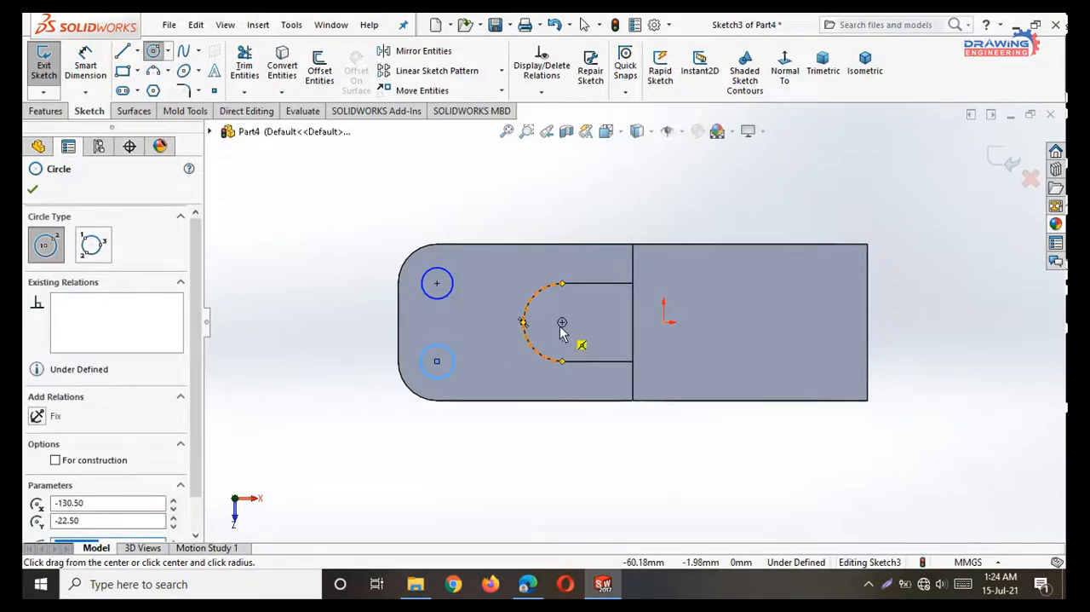
Draw a circle with a radius of about 7.7 mm centred on the rounded boss's arc.
{"action": "left_click", "coordinate": [562, 322]}
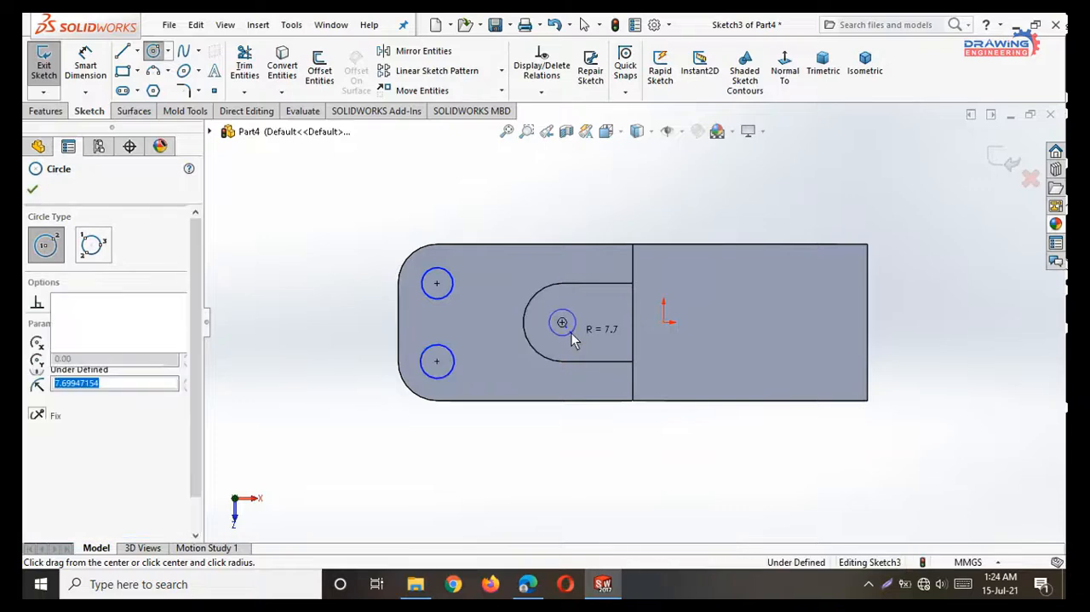
{"action": "left_click", "coordinate": [573, 339]}
{"action": "right_click", "coordinate": [322, 215]}
{"action": "left_click", "coordinate": [339, 230]}
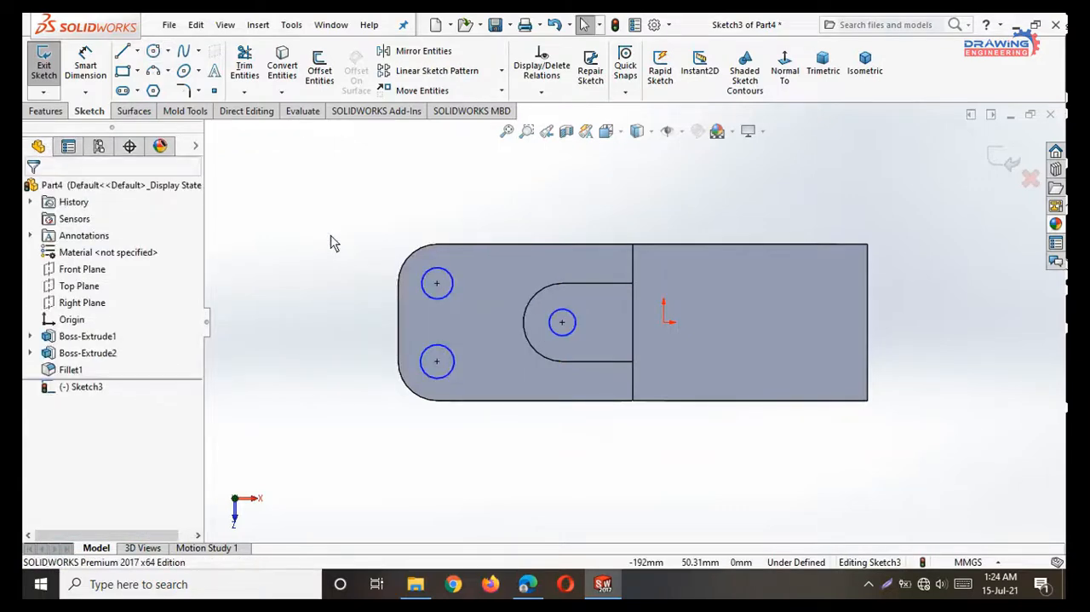
Set the diameter of the corner circle farther from the viewer to 18 mm.
{"action": "left_click", "coordinate": [78, 70]}
{"action": "left_click", "coordinate": [449, 275]}
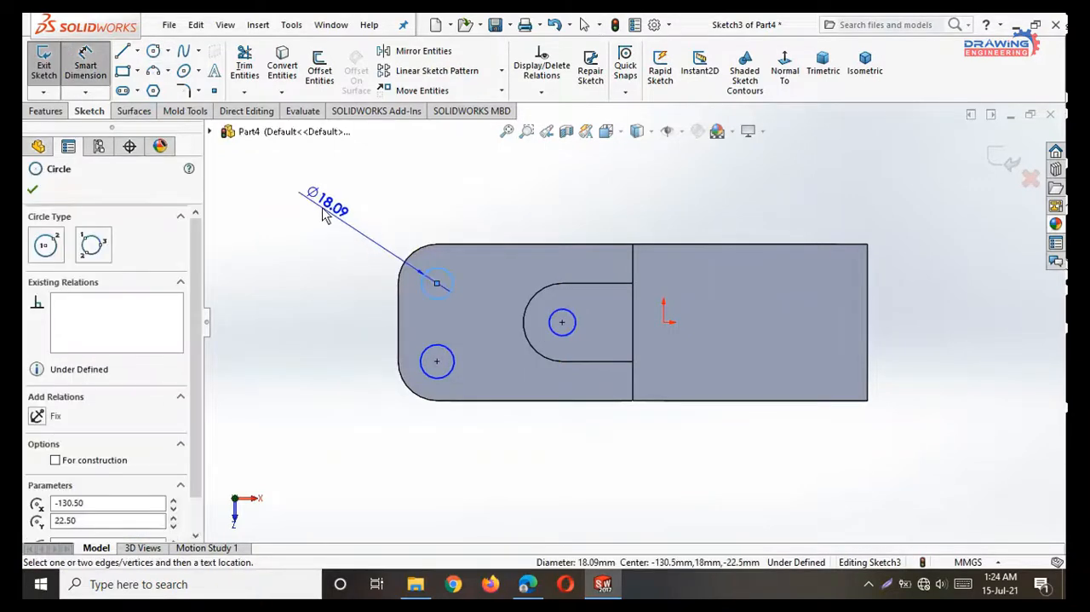
{"action": "left_click", "coordinate": [322, 214]}
{"action": "type", "text": "18"}
{"action": "key", "text": "Return"}
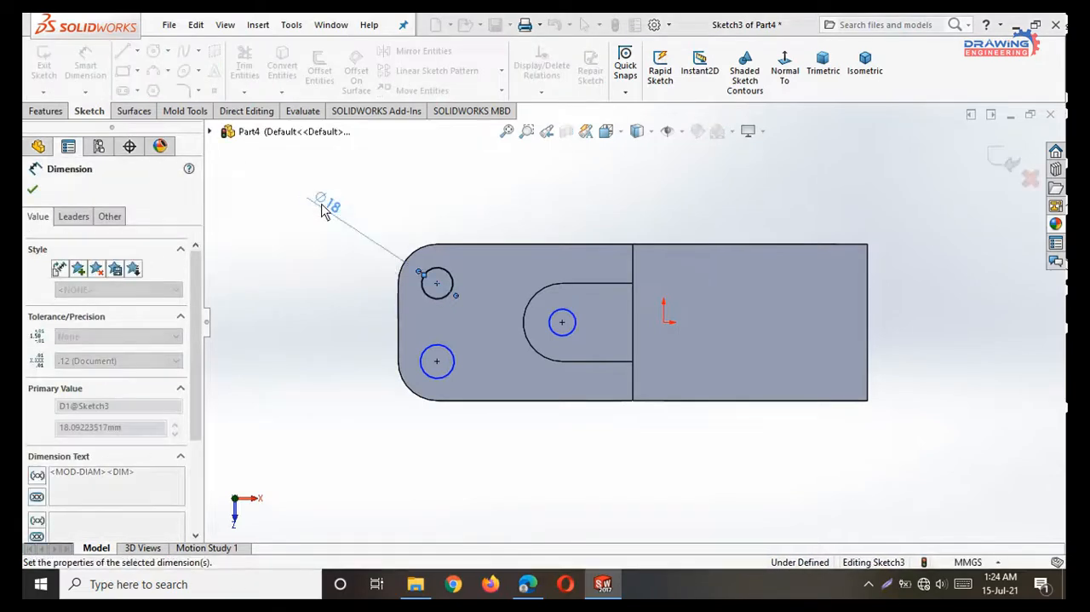
{"action": "left_click", "coordinate": [32, 190]}
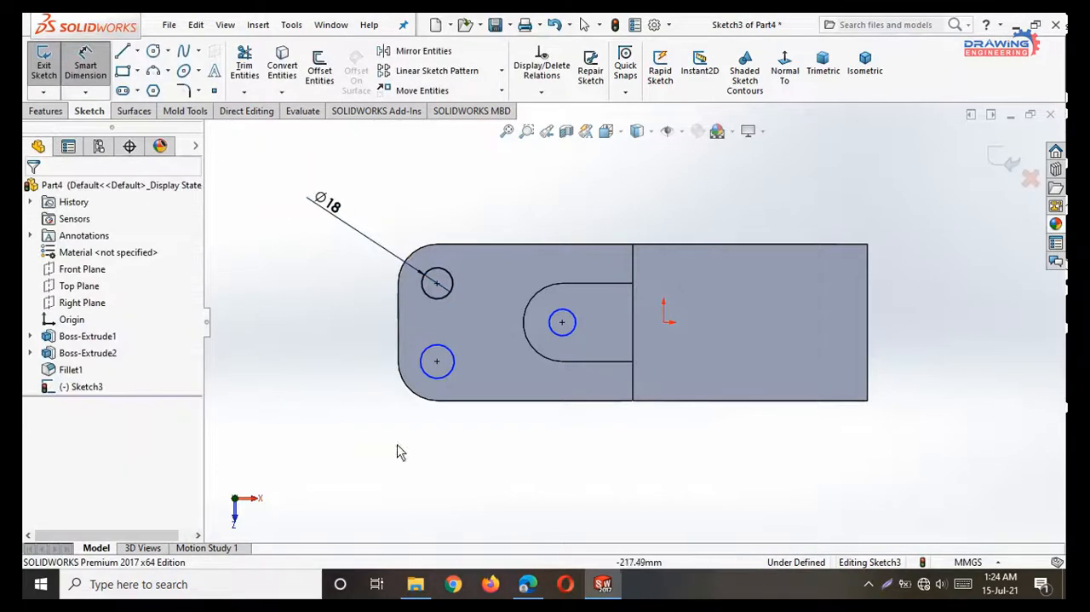
Apply an Equal relation to the two corner circles and the boss circle.
{"action": "left_click", "coordinate": [455, 291]}
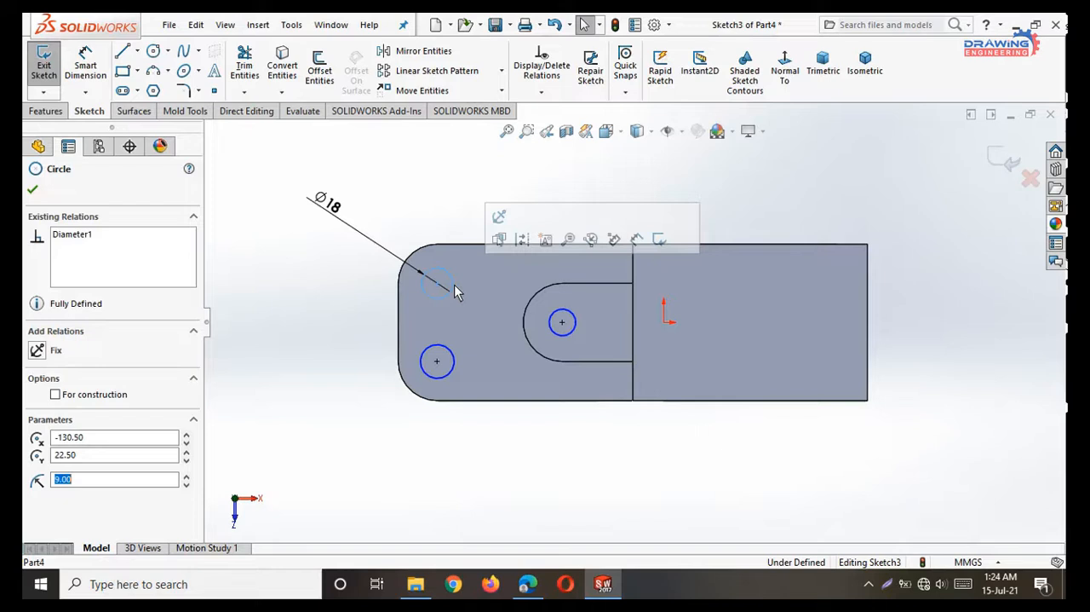
{"action": "left_click", "coordinate": [454, 372], "text": "ctrl"}
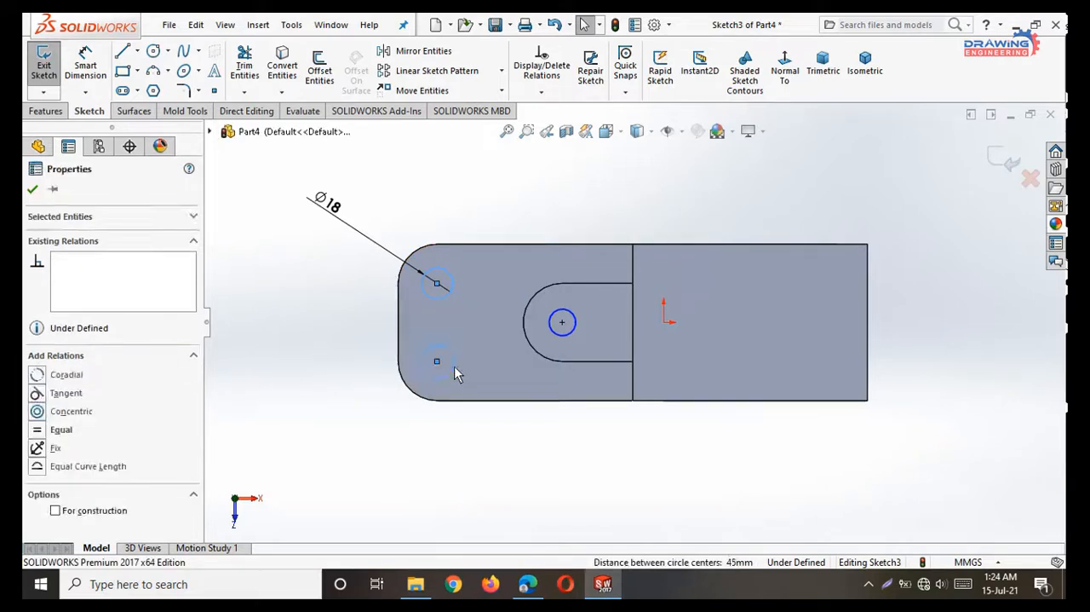
{"action": "left_click", "coordinate": [572, 337], "text": "ctrl"}
{"action": "left_click", "coordinate": [38, 411]}
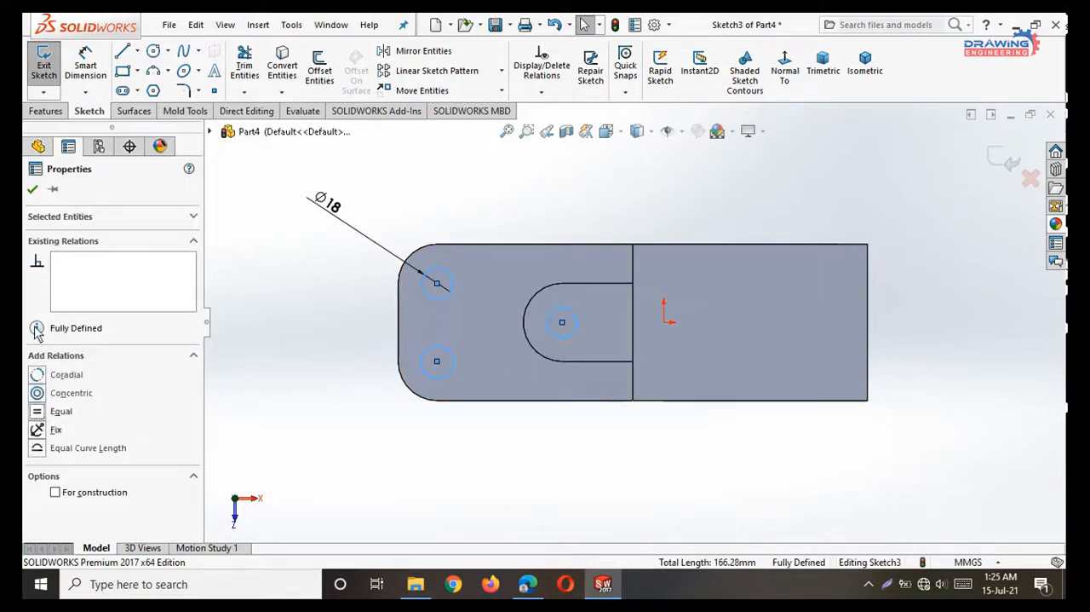
{"action": "left_click", "coordinate": [32, 188]}
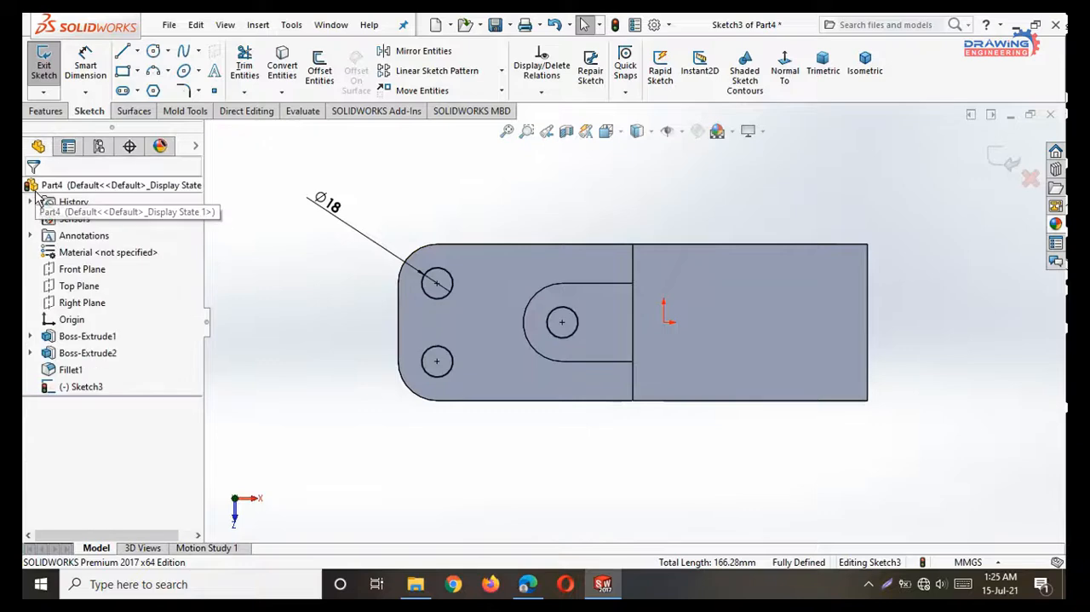
Cut the three circles through the base plate and boss with an Extruded Cut set to Through All - Both.
{"action": "left_click", "coordinate": [43, 111]}
{"action": "left_click", "coordinate": [247, 70]}
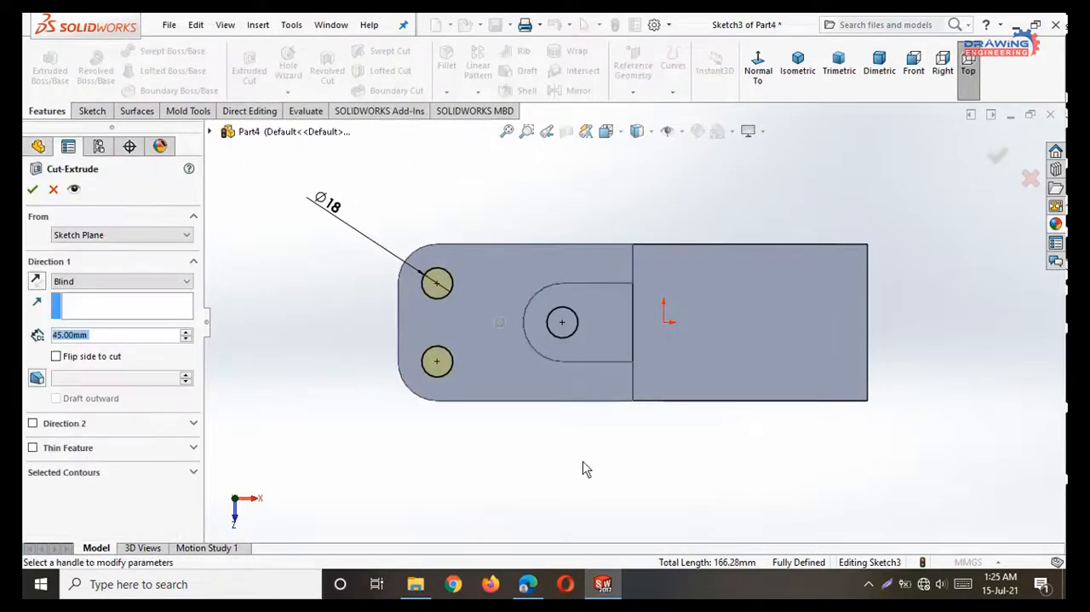
{"action": "middle_click_drag", "start_coordinate": [586, 468], "coordinate": [626, 233]}
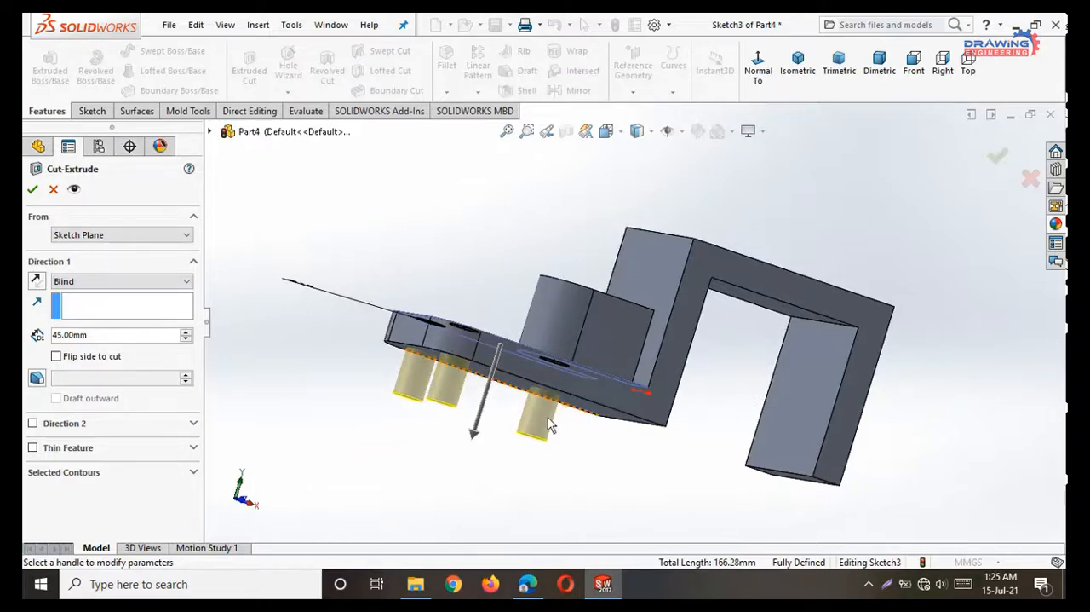
{"action": "left_click", "coordinate": [94, 282]}
{"action": "left_click", "coordinate": [109, 315]}
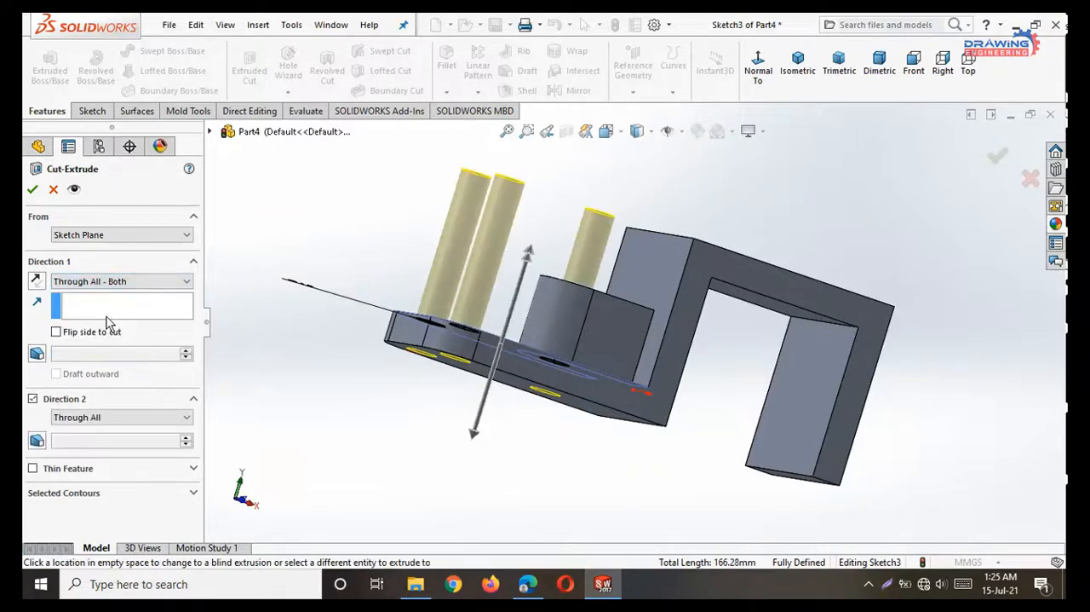
{"action": "left_click", "coordinate": [33, 189]}
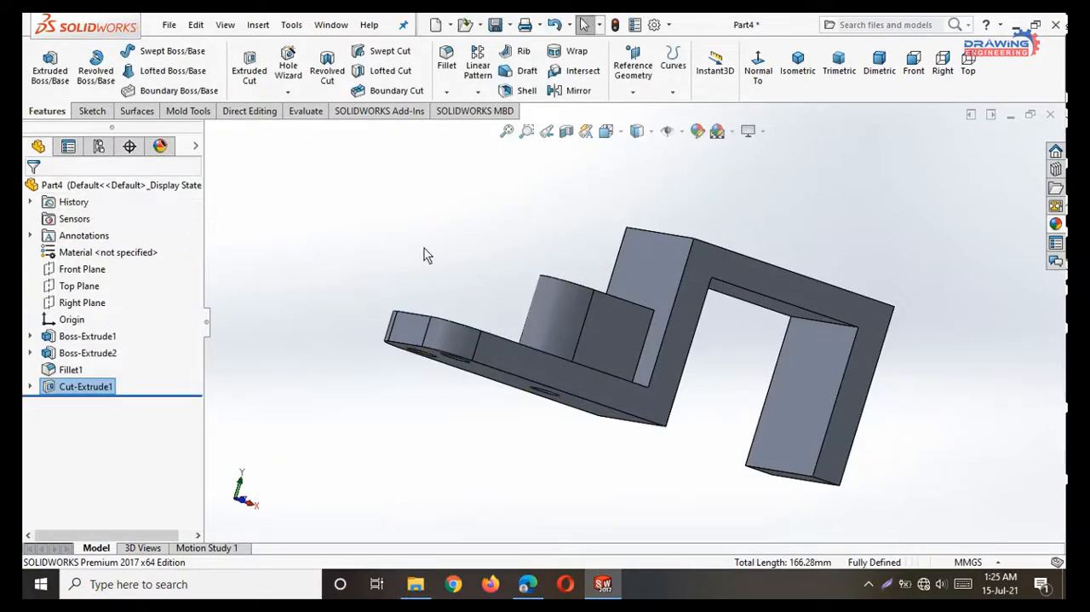
Consult the PDF drawing for the size and position of the slot and side hole, then return to SOLIDWORKS.
{"action": "middle_click_drag", "start_coordinate": [426, 254], "coordinate": [533, 366]}
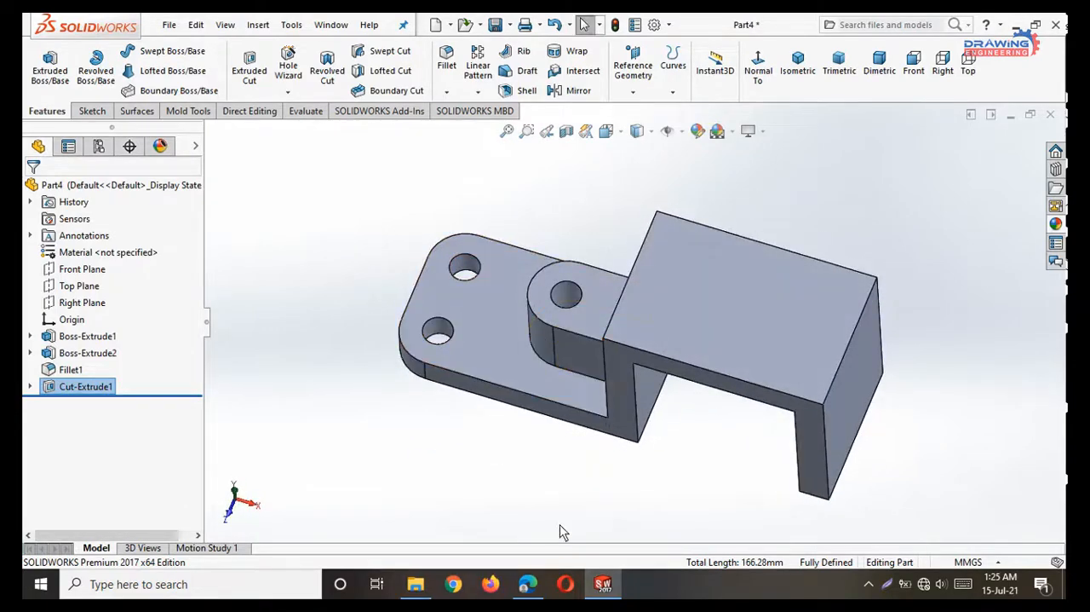
{"action": "left_click", "coordinate": [539, 587]}
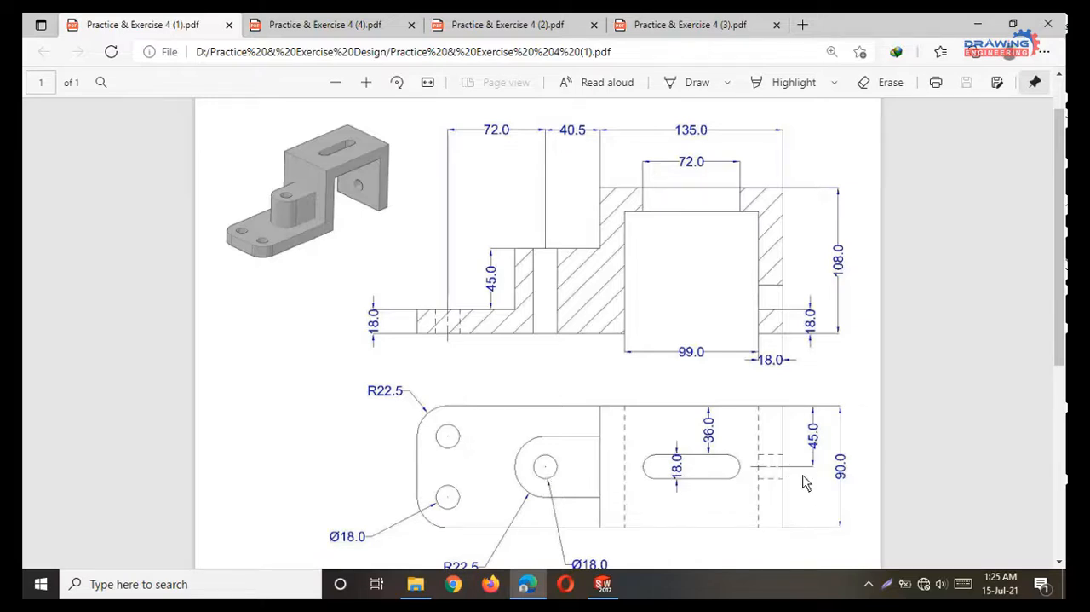
{"action": "left_click", "coordinate": [975, 24]}
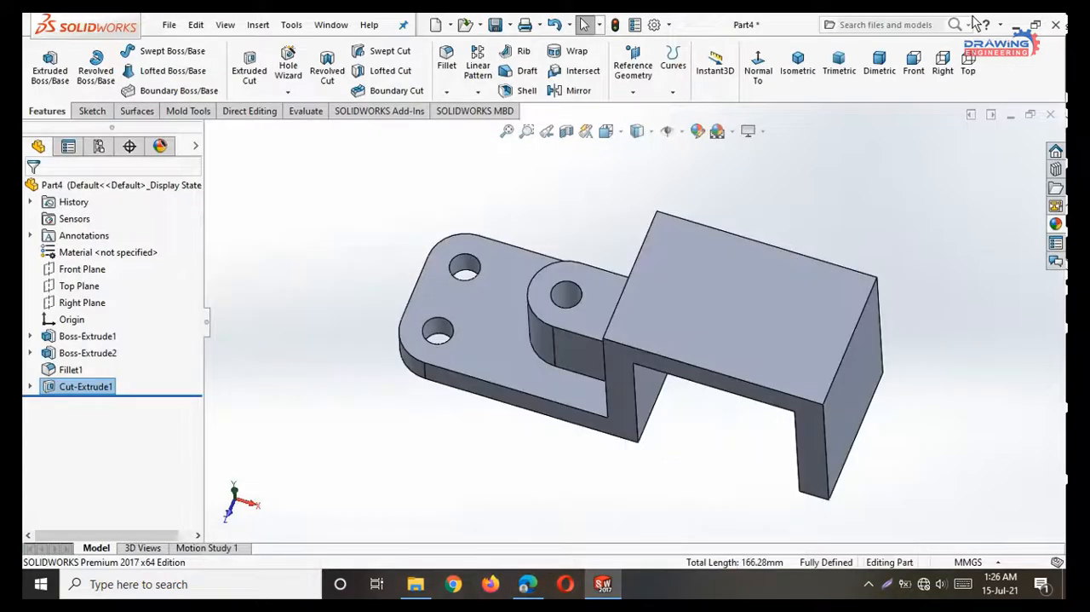
Sketch a horizontal straight slot, about 60 mm between arc centres and level with the origin, on the raised section's top face.
{"action": "left_click", "coordinate": [766, 313]}
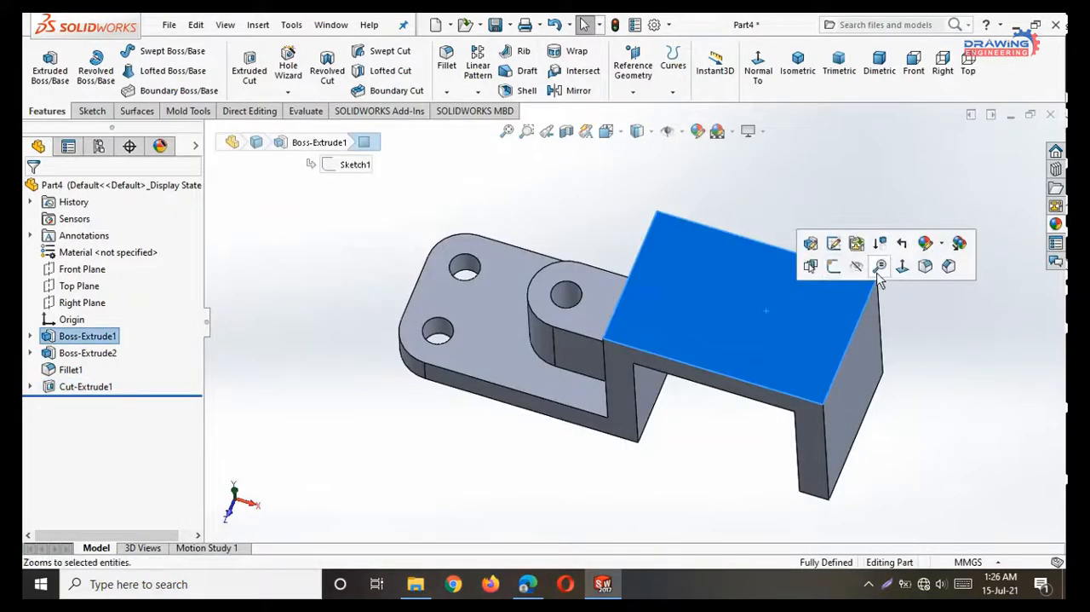
{"action": "left_click", "coordinate": [842, 265]}
{"action": "left_click", "coordinate": [784, 68]}
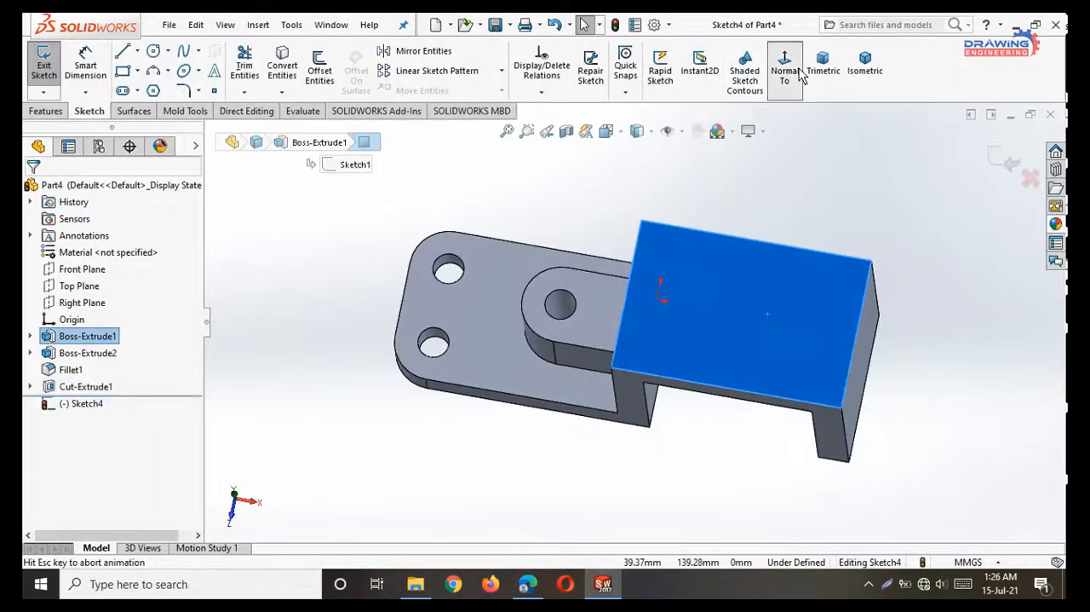
{"action": "left_click", "coordinate": [137, 91]}
{"action": "left_click", "coordinate": [137, 113]}
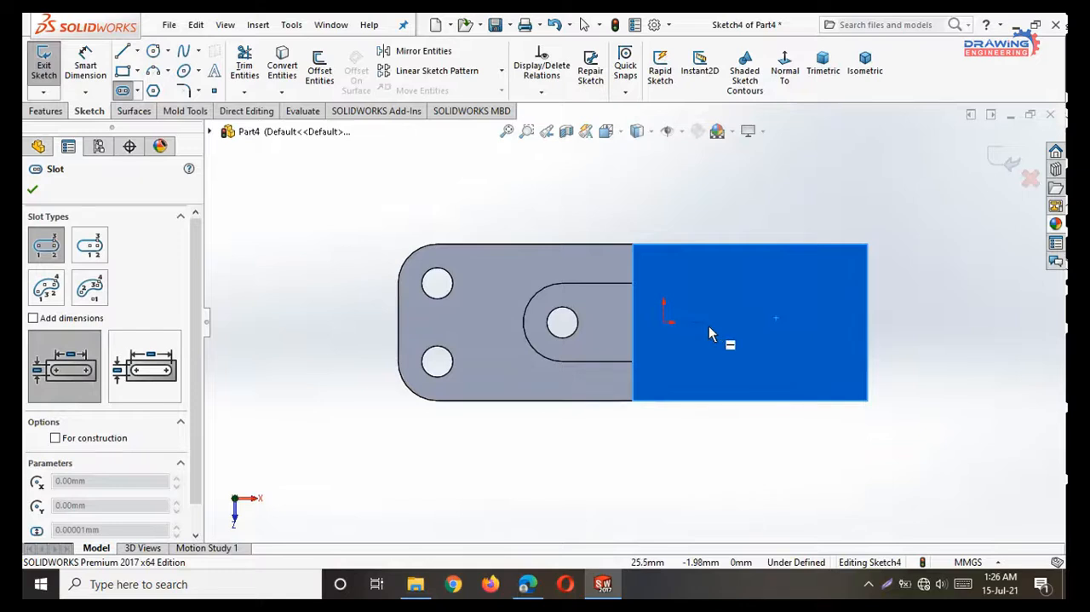
{"action": "left_click", "coordinate": [706, 322]}
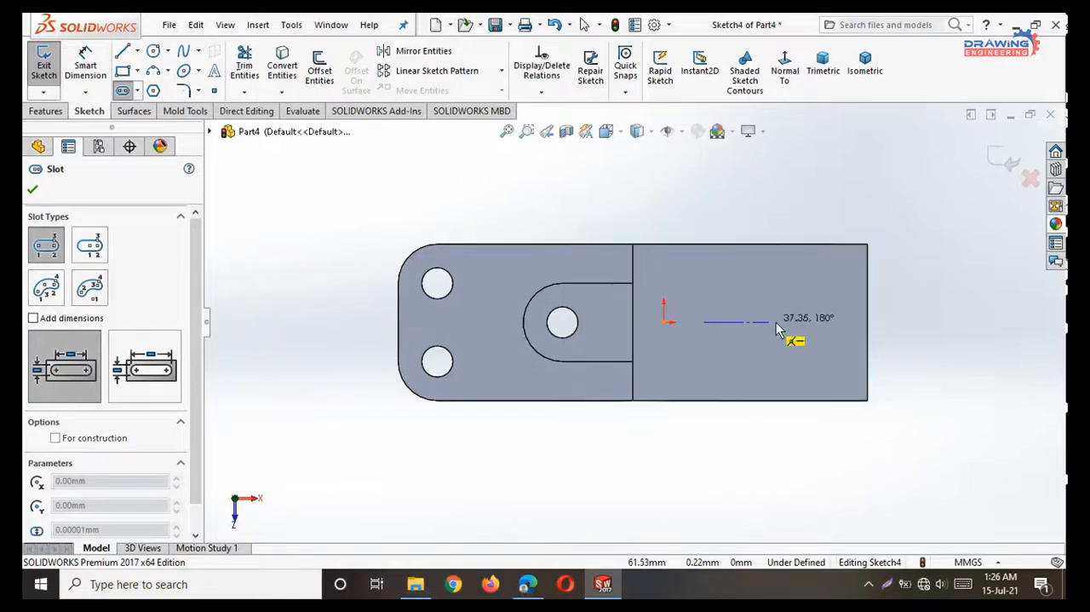
{"action": "left_click", "coordinate": [809, 322]}
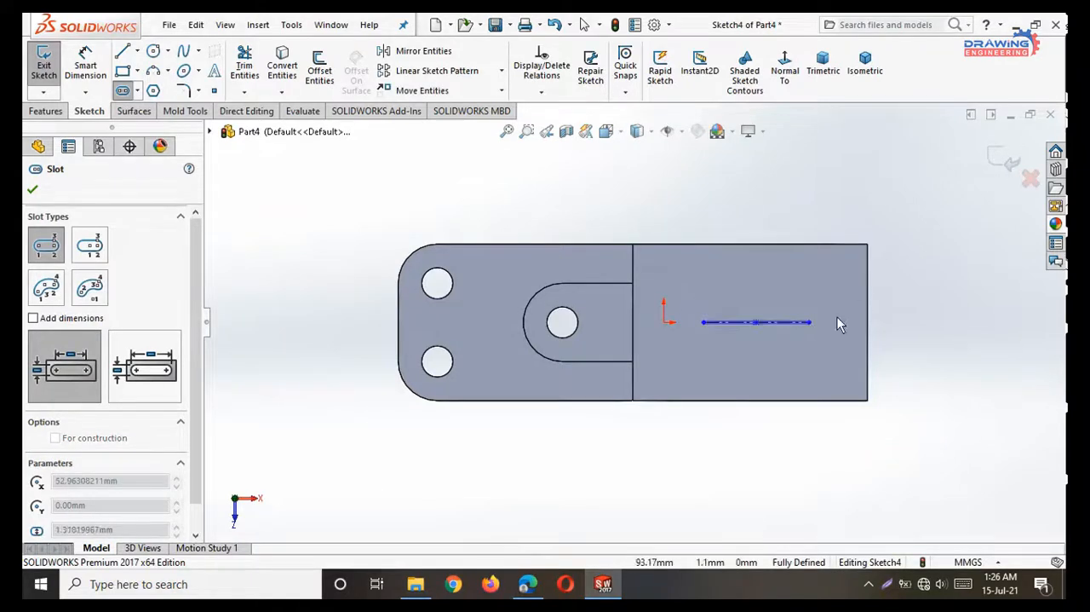
{"action": "left_click", "coordinate": [803, 287]}
{"action": "key", "text": "Escape"}
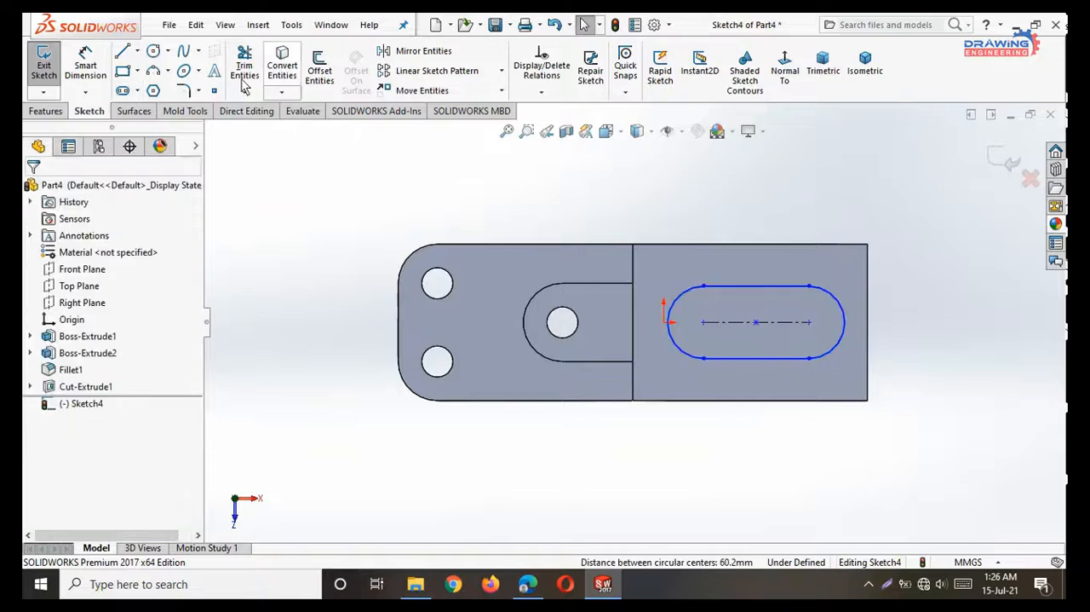
Dimension the slot's overall length between its two arc ends as 72 mm.
{"action": "left_click", "coordinate": [85, 55]}
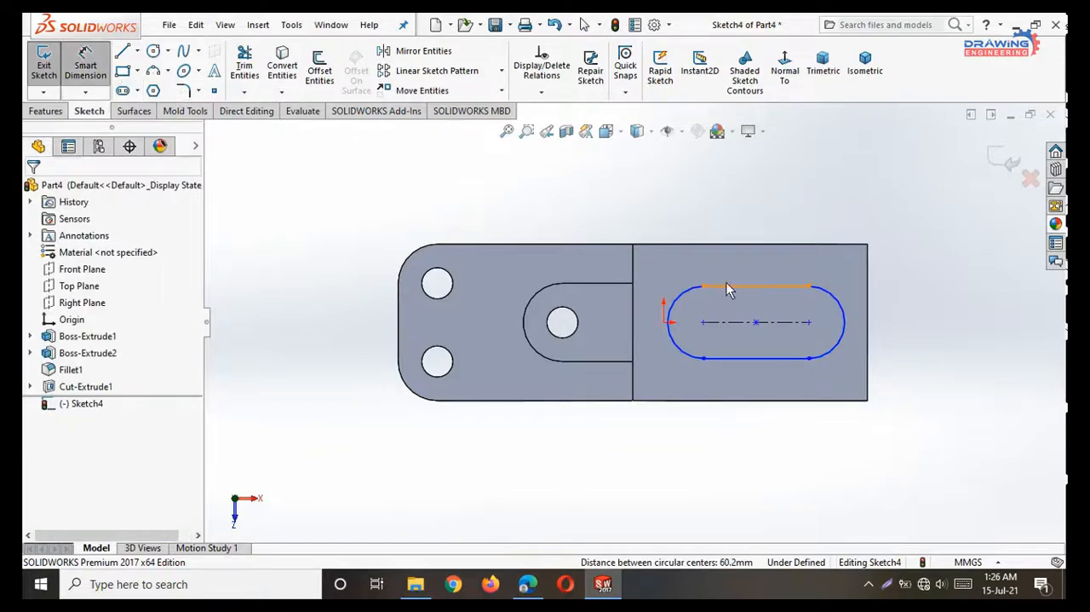
{"action": "left_click", "coordinate": [844, 326]}
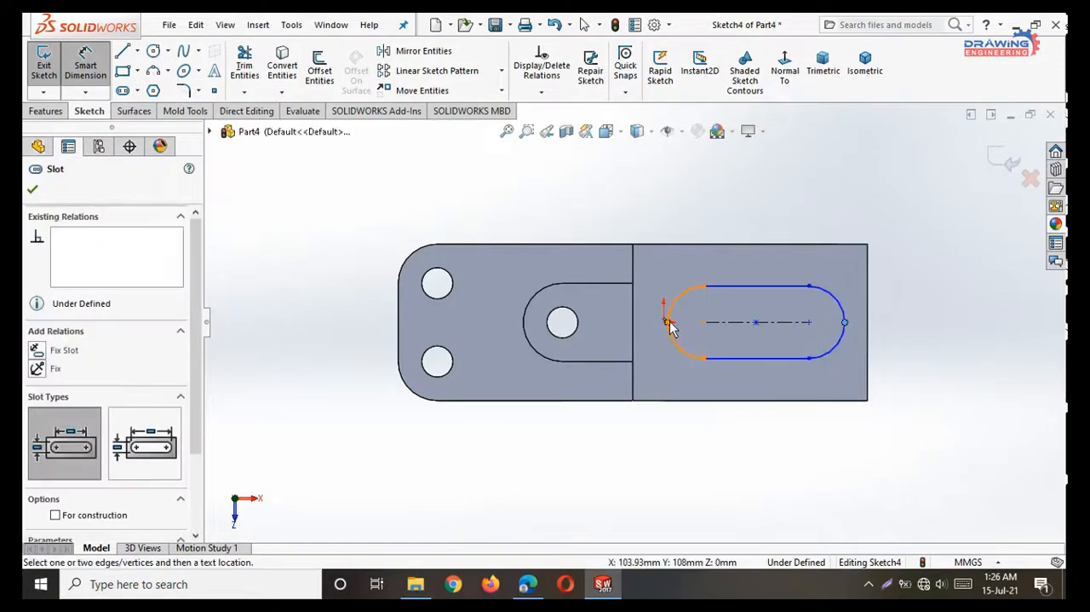
{"action": "left_click", "coordinate": [667, 325]}
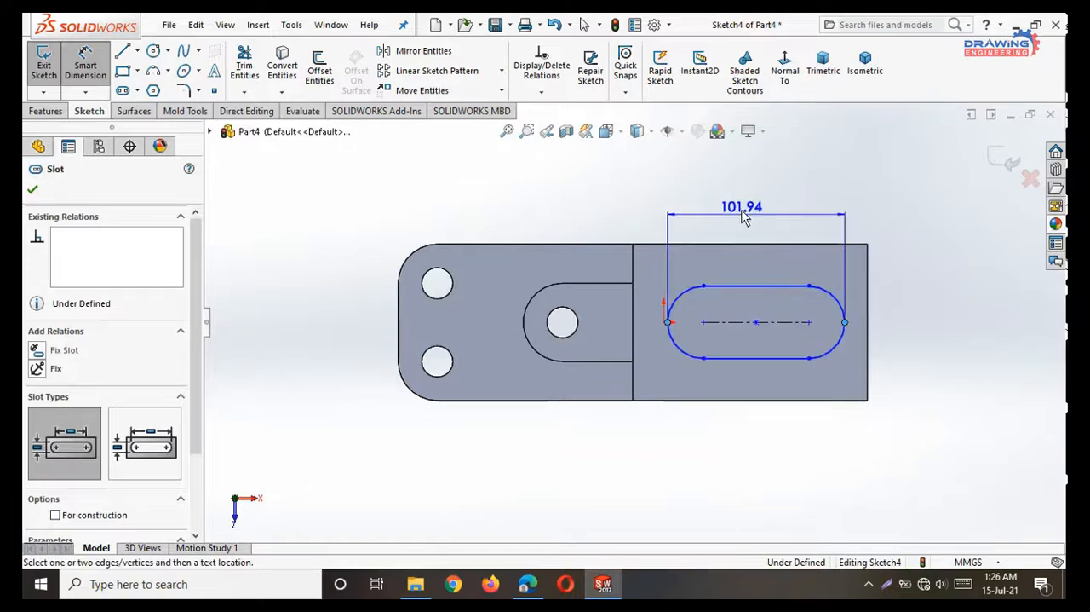
{"action": "left_click", "coordinate": [744, 194]}
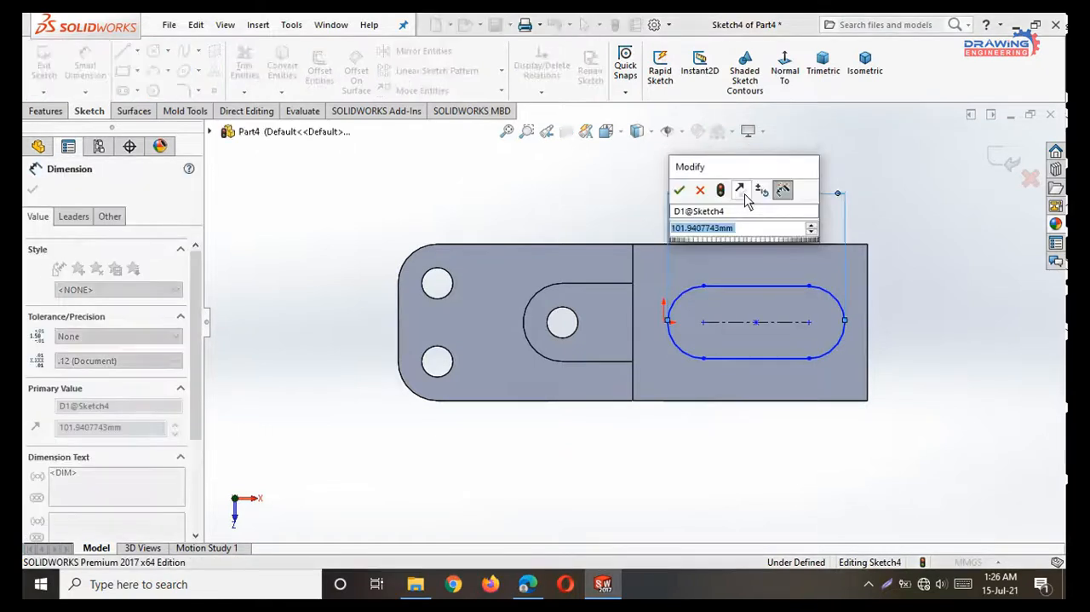
{"action": "type", "text": "72"}
{"action": "key", "text": "Return"}
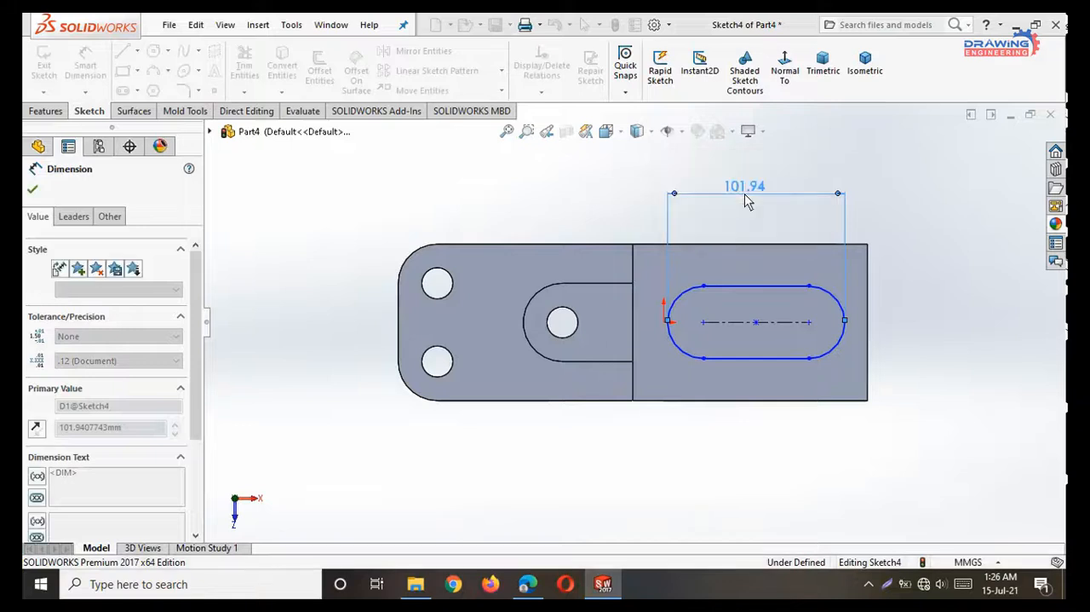
{"action": "key", "text": "Escape"}
Dimension the slot's width between its two straight edges as 18 mm.
{"action": "left_click", "coordinate": [85, 68]}
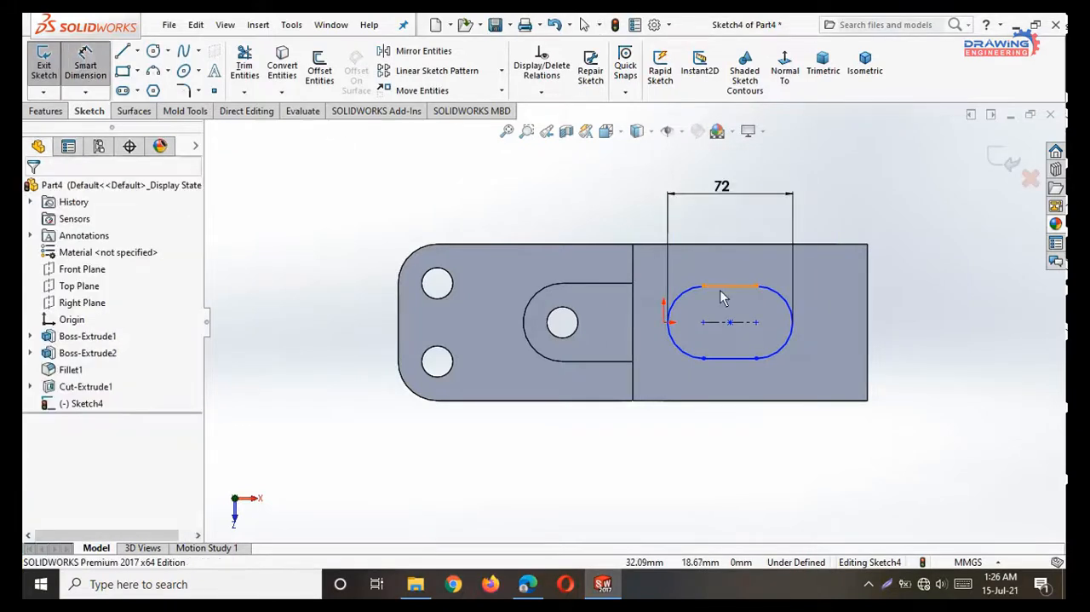
{"action": "left_click", "coordinate": [721, 288]}
{"action": "left_click", "coordinate": [716, 358]}
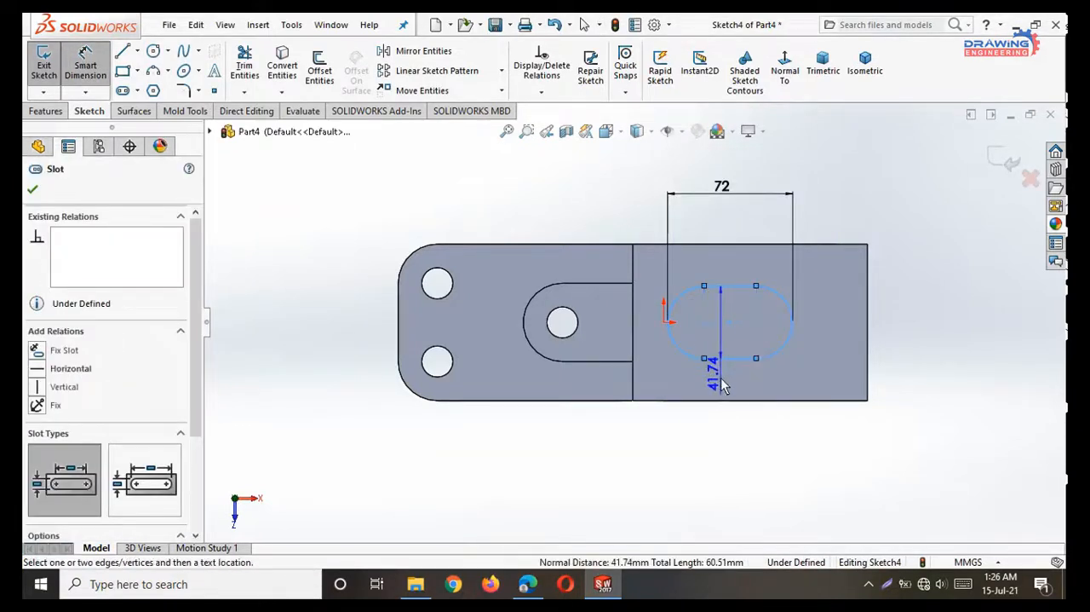
{"action": "left_click", "coordinate": [724, 375]}
{"action": "type", "text": "36"}
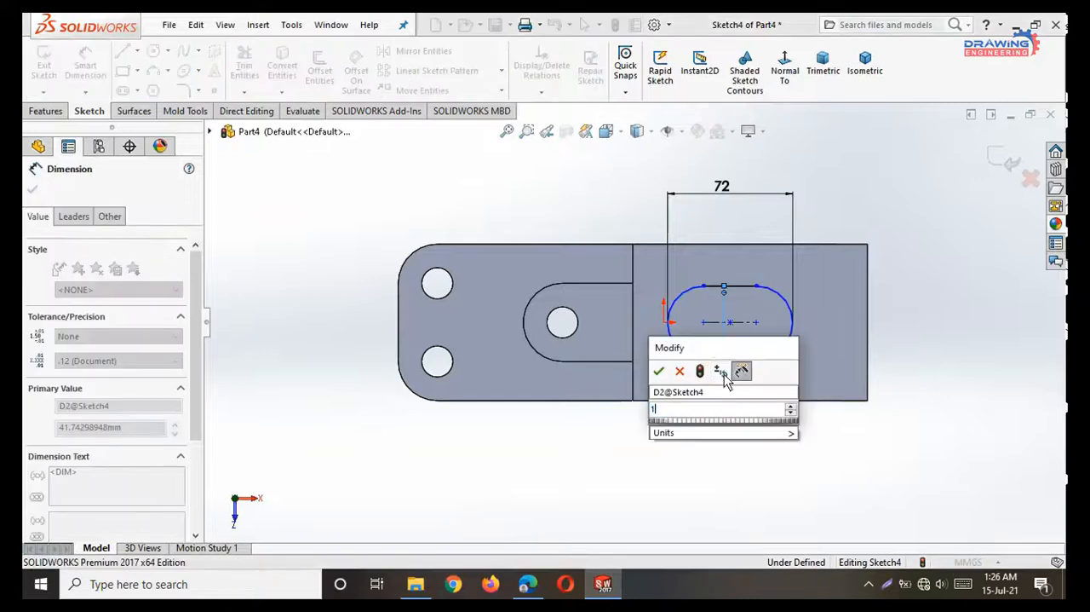
{"action": "key", "text": "Return"}
{"action": "key", "text": "Escape"}
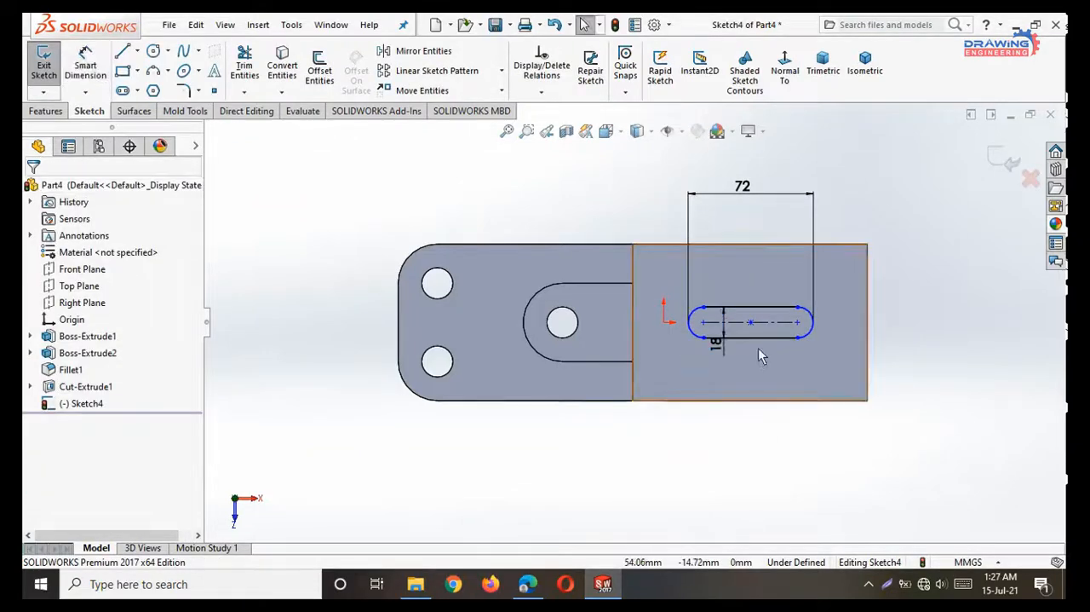
Consult the PDF drawing for the slot position, then dimension the slot's centre 135/2 mm from the raised section's outer end in SOLIDWORKS.
{"action": "left_click", "coordinate": [537, 588]}
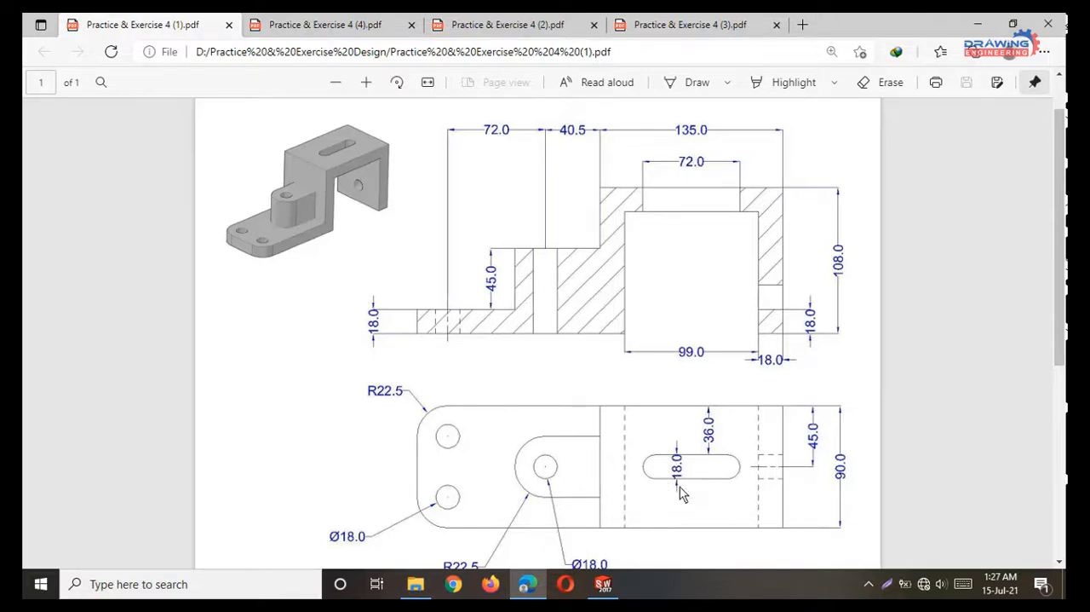
{"action": "left_click", "coordinate": [978, 24]}
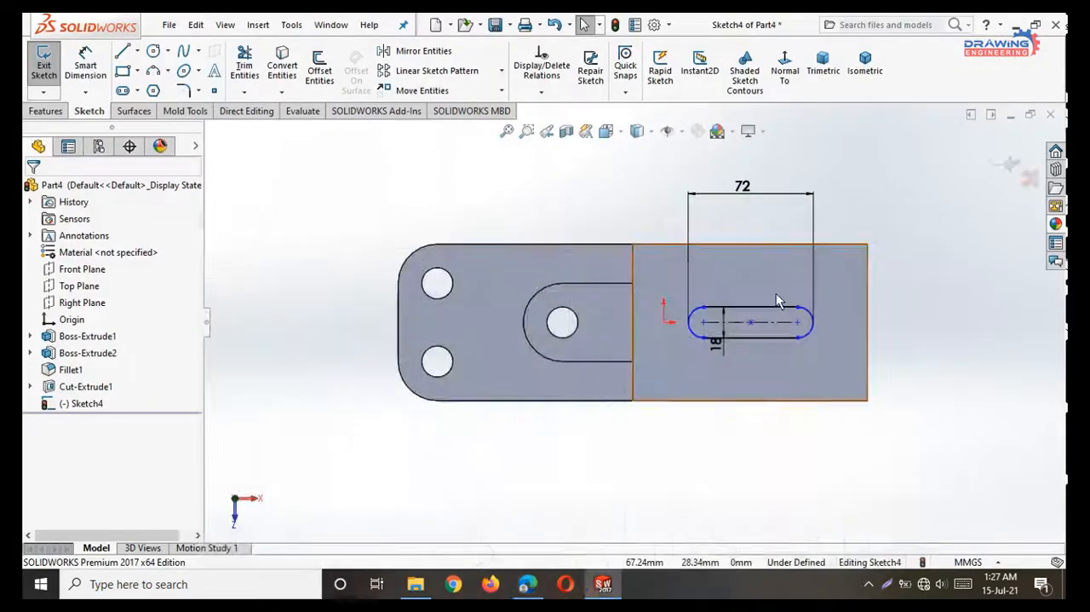
{"action": "left_click", "coordinate": [86, 66]}
{"action": "left_click", "coordinate": [751, 328]}
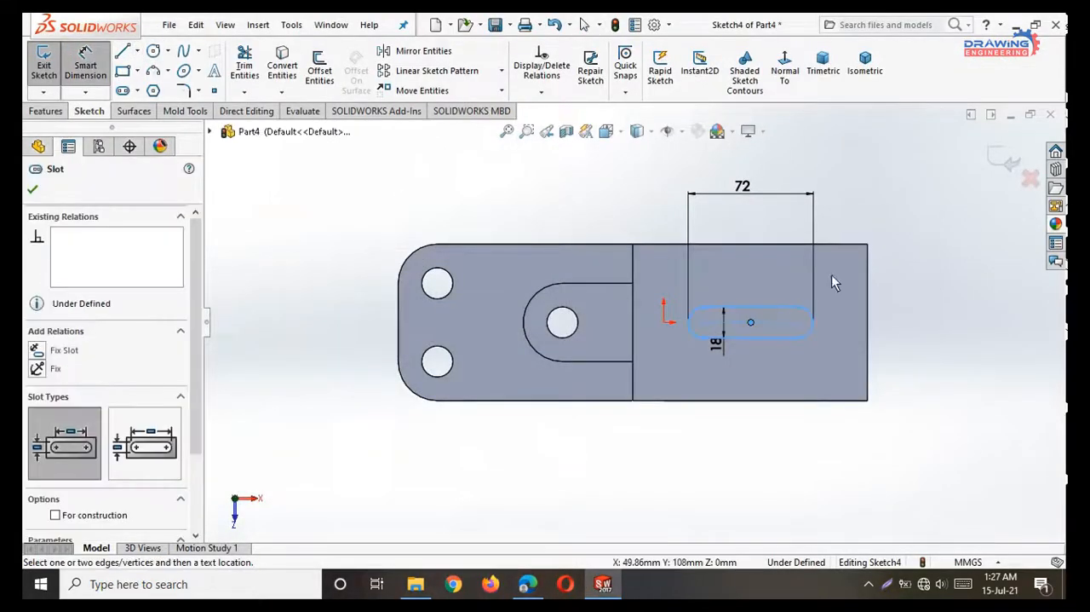
{"action": "left_click", "coordinate": [868, 246]}
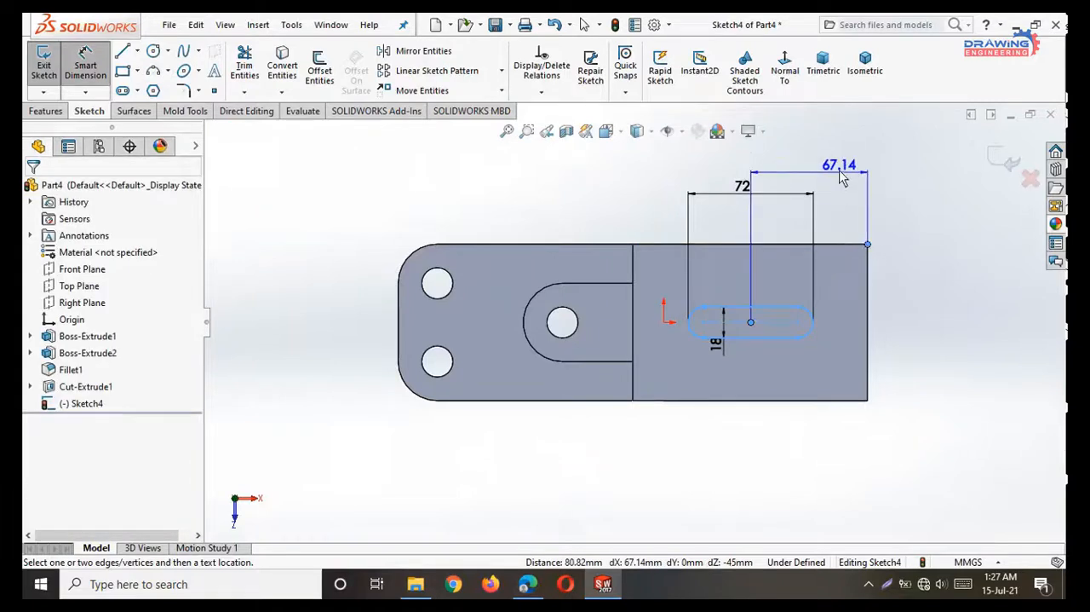
{"action": "left_click", "coordinate": [839, 161]}
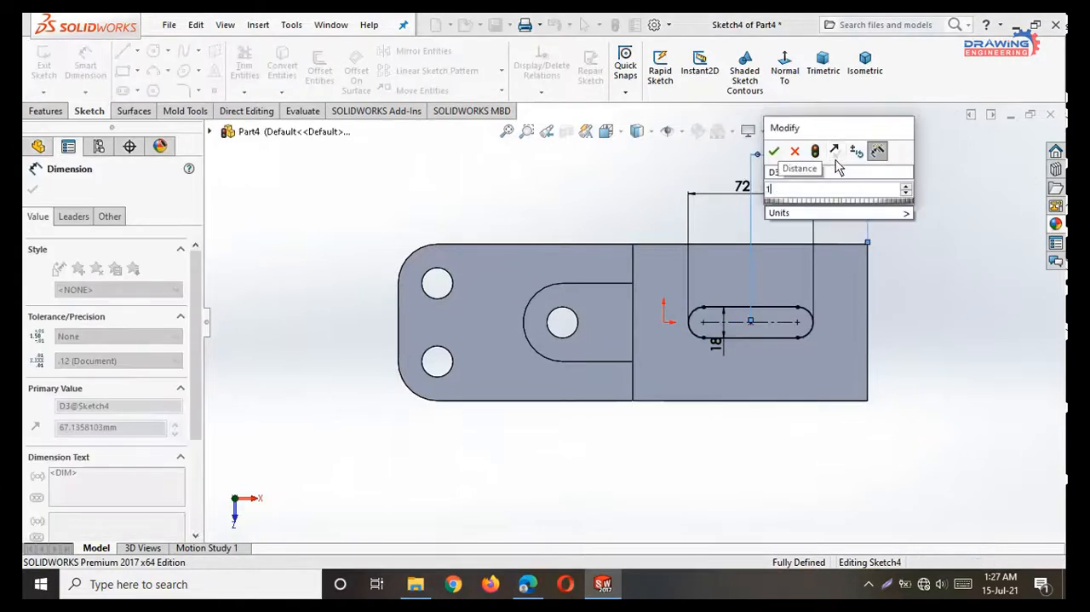
{"action": "type", "text": "135/"}
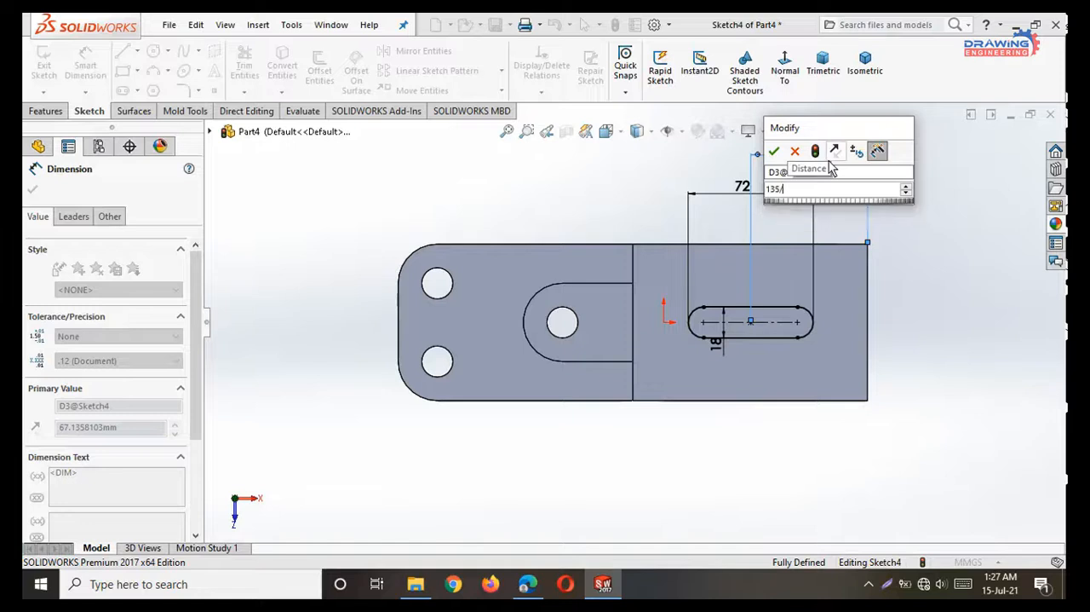
{"action": "type", "text": "2"}
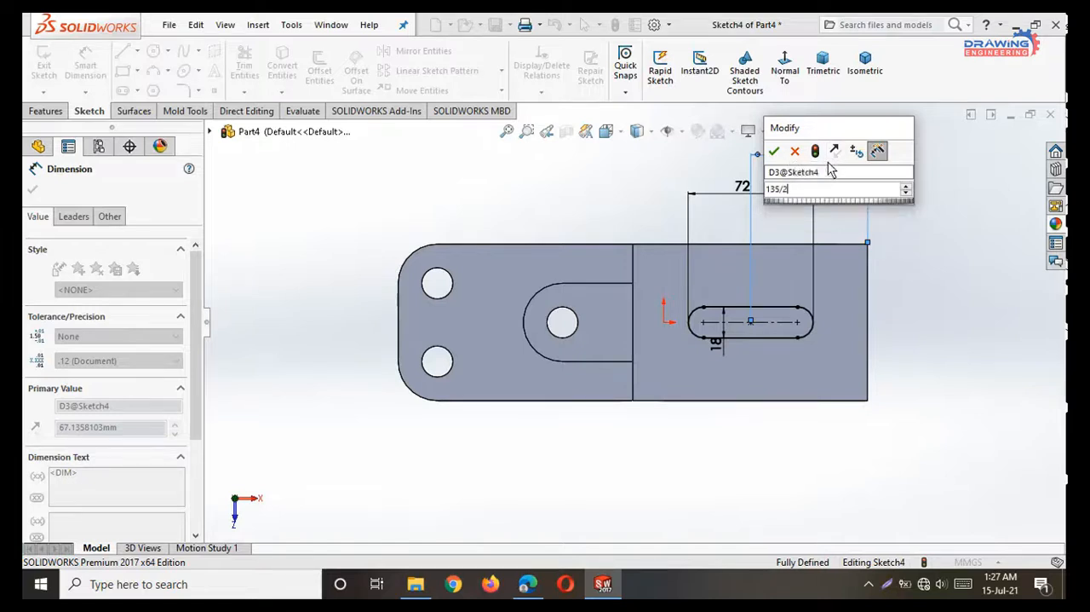
{"action": "key", "text": "Return"}
{"action": "left_click", "coordinate": [32, 190]}
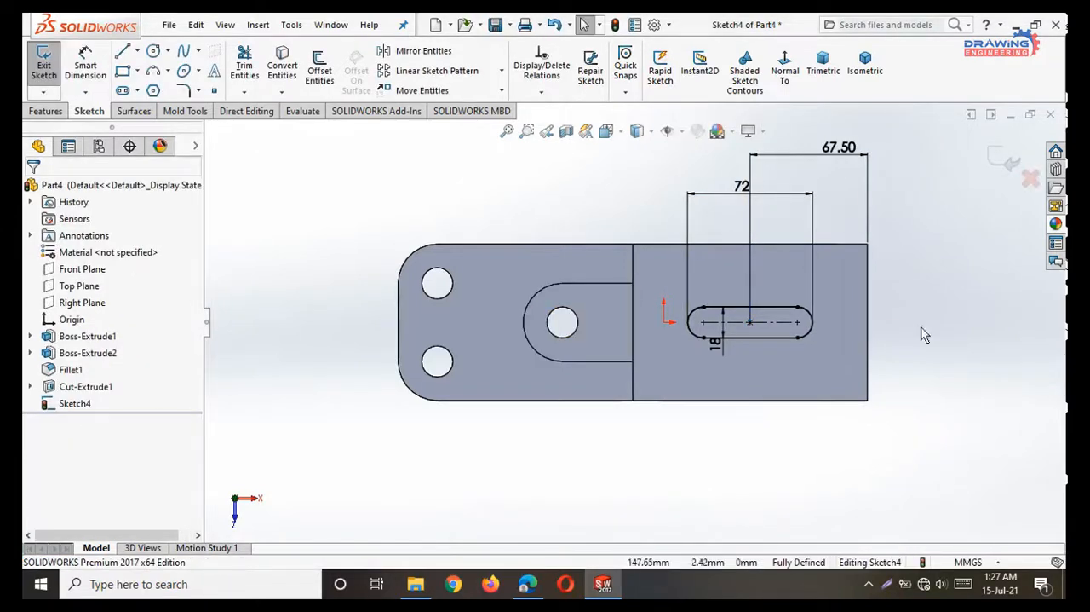
Cut the slot through the raised section's top wall with a Blind Extruded Cut.
{"action": "left_click", "coordinate": [43, 111]}
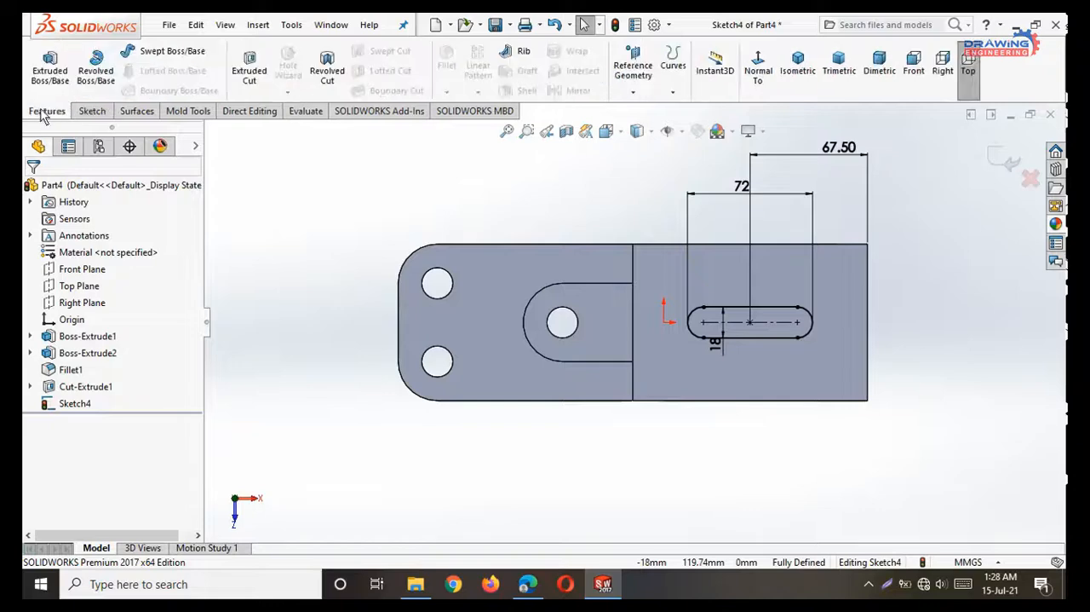
{"action": "left_click", "coordinate": [248, 69]}
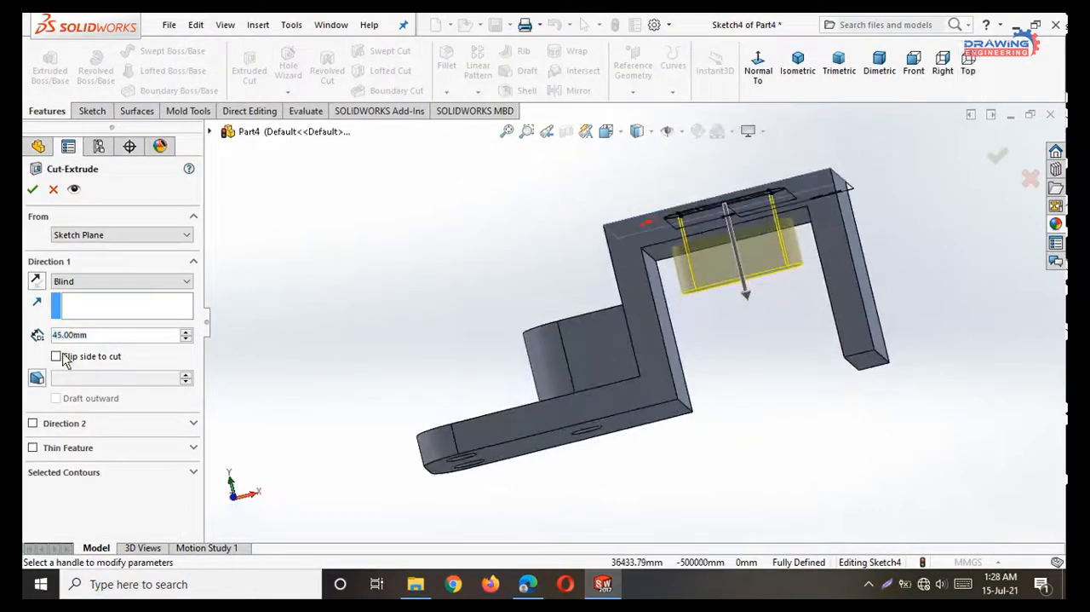
{"action": "double_click", "coordinate": [97, 341]}
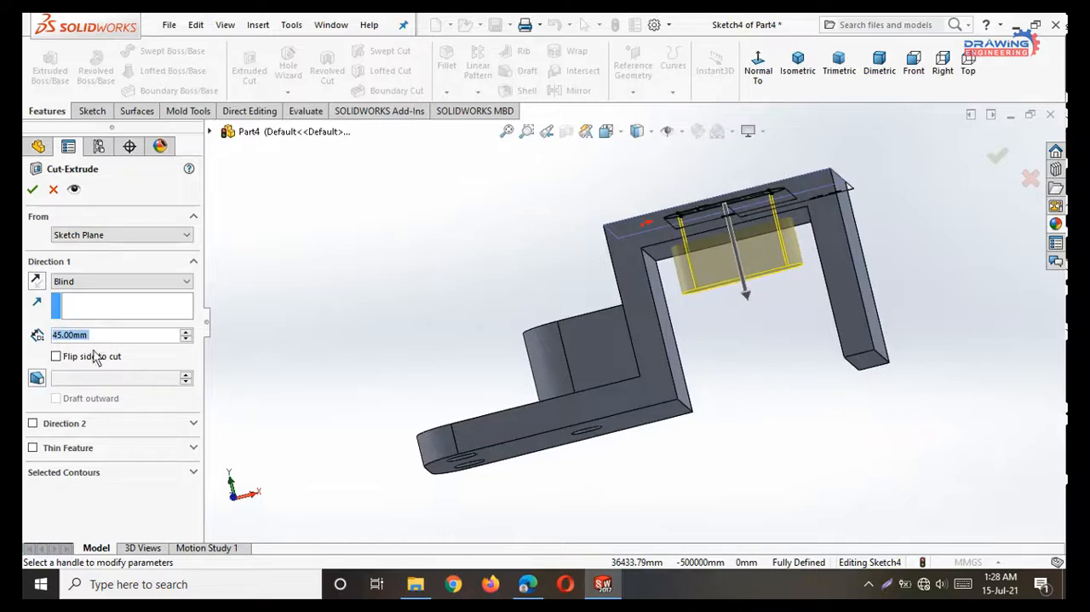
{"action": "type", "text": "16"}
{"action": "key", "text": "Return"}
{"action": "left_click", "coordinate": [33, 190]}
{"action": "middle_click_drag", "start_coordinate": [499, 236], "coordinate": [521, 433]}
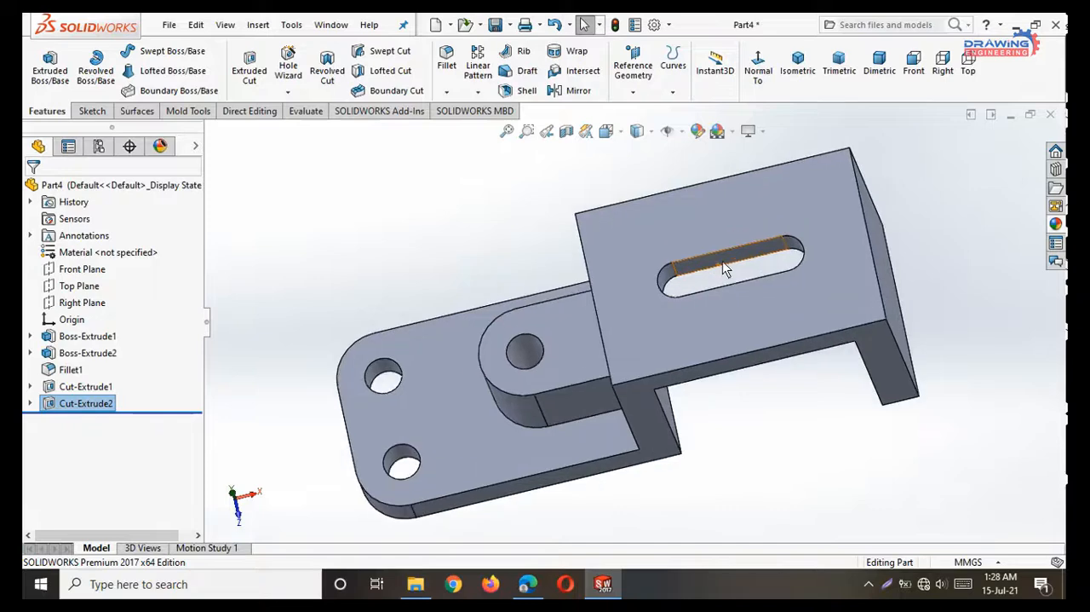
{"action": "scroll", "coordinate": [724, 268], "scroll_direction": "down", "scroll_amount": 1}
{"action": "scroll", "coordinate": [728, 283], "scroll_direction": "up", "scroll_amount": 2}
{"action": "middle_click_drag", "start_coordinate": [748, 436], "coordinate": [803, 419]}
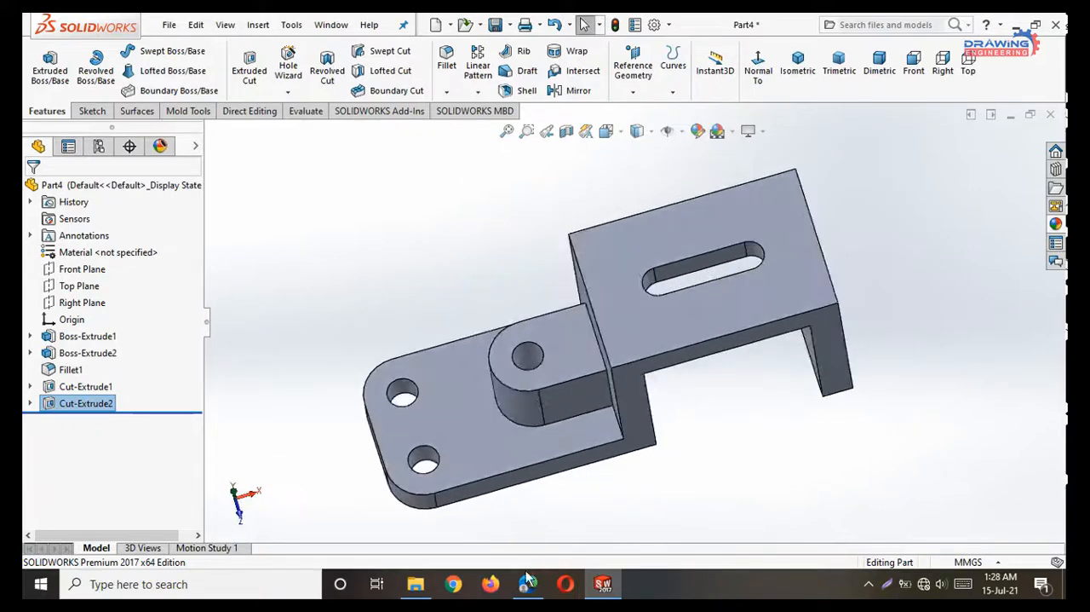
Consult the PDF drawing for the side hole, then start a sketch in SOLIDWORKS on the end wall's outer face, viewed normal to it.
{"action": "left_click", "coordinate": [527, 582]}
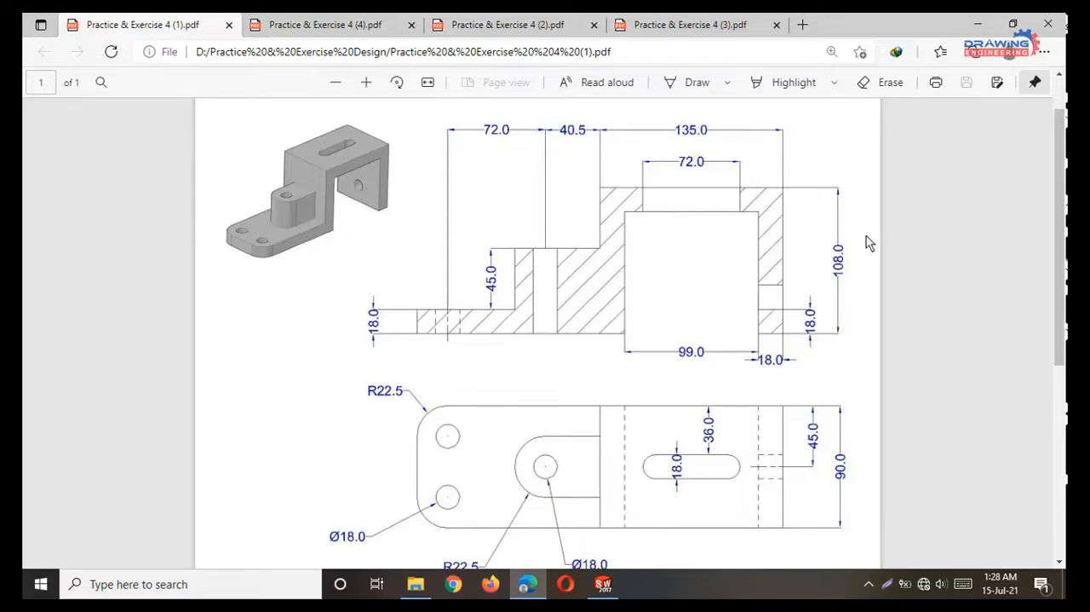
{"action": "left_click", "coordinate": [988, 18]}
{"action": "middle_click_drag", "start_coordinate": [485, 435], "coordinate": [839, 407]}
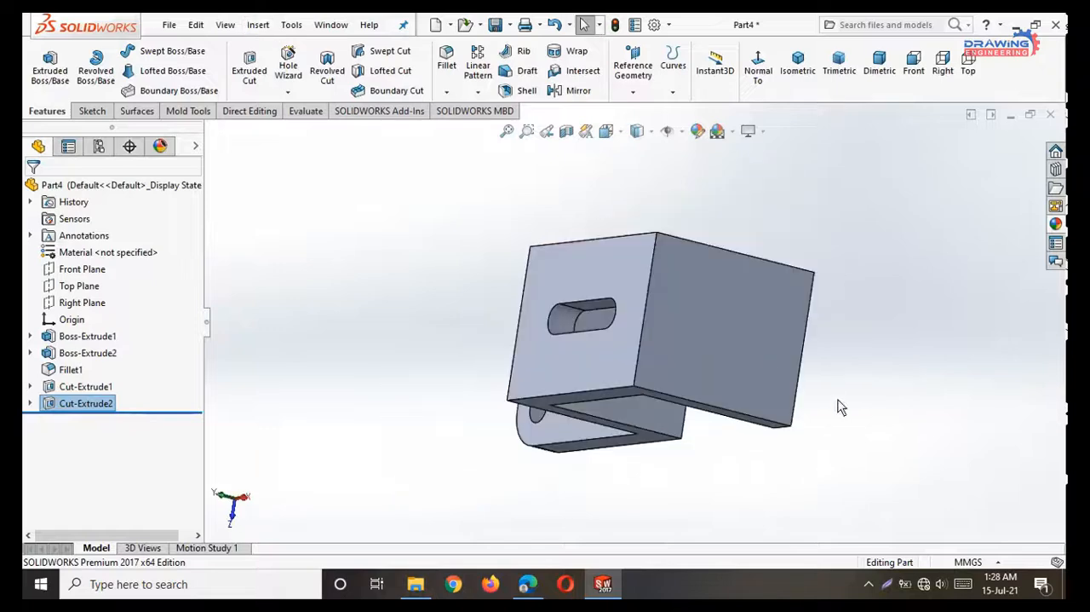
{"action": "left_click", "coordinate": [758, 355]}
{"action": "left_click", "coordinate": [828, 315]}
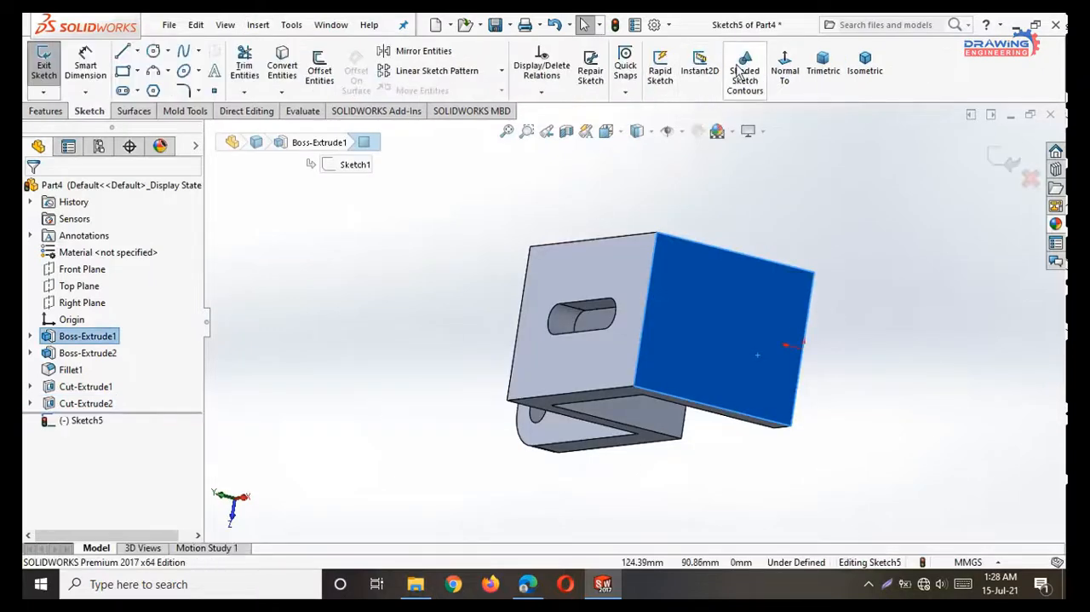
{"action": "left_click", "coordinate": [784, 68]}
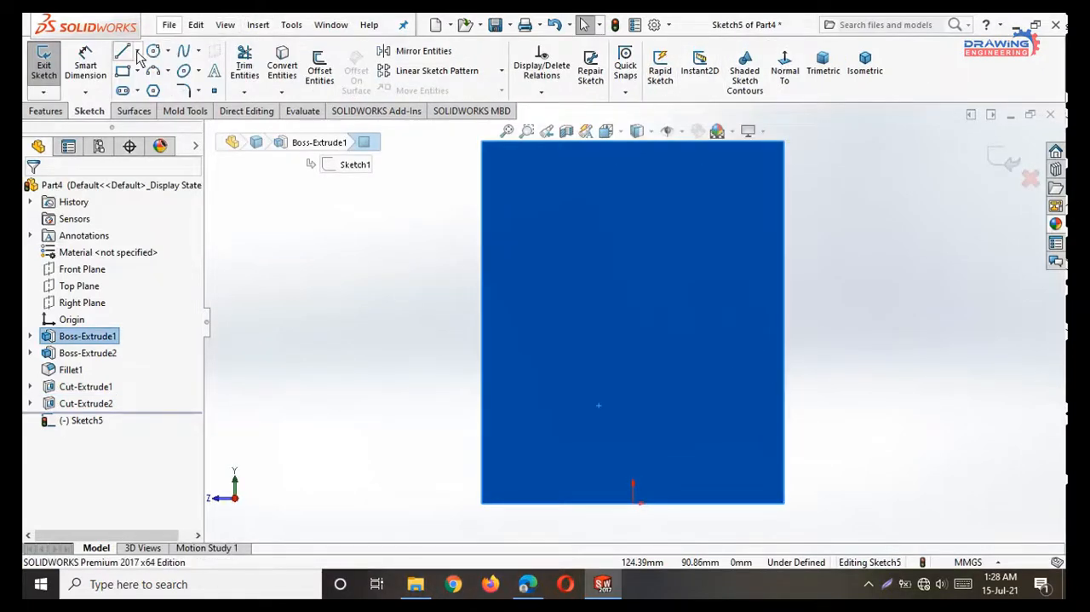
Sketch a vertical centreline about 31 mm long upward from the origin on the end wall's face.
{"action": "left_click", "coordinate": [138, 53]}
{"action": "left_click", "coordinate": [160, 83]}
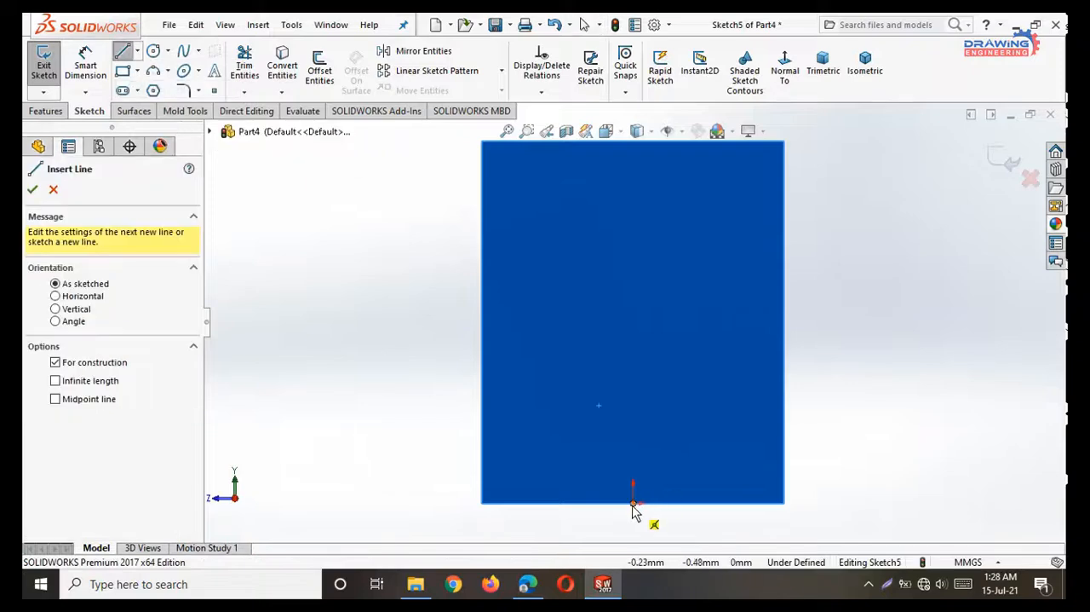
{"action": "left_click", "coordinate": [632, 503]}
{"action": "left_click", "coordinate": [633, 399]}
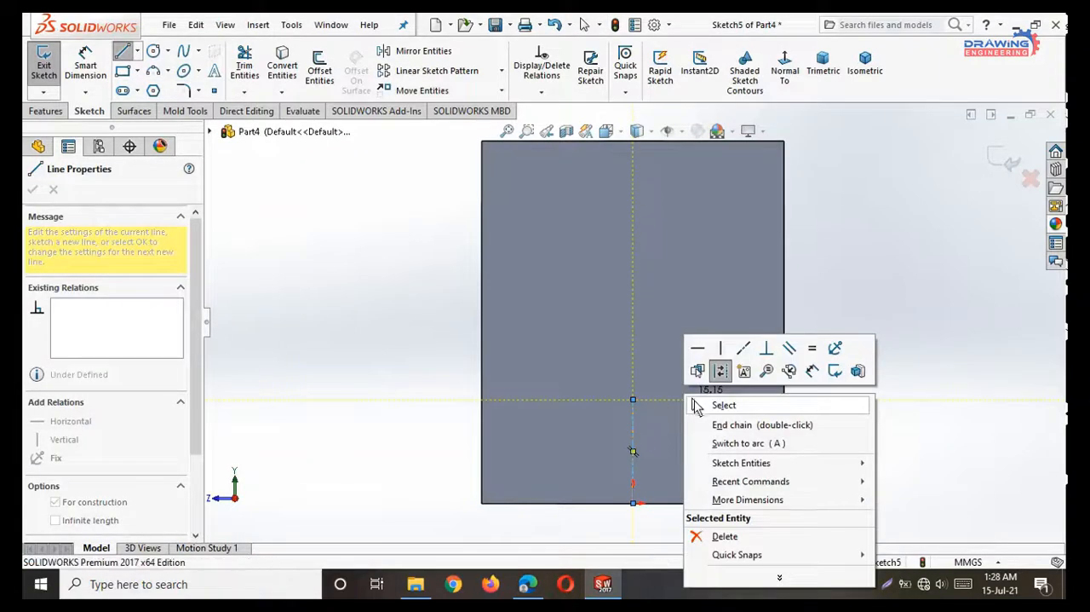
{"action": "left_click", "coordinate": [698, 406]}
Set the vertical centreline's length to 18 mm with a dimension.
{"action": "left_click", "coordinate": [631, 447]}
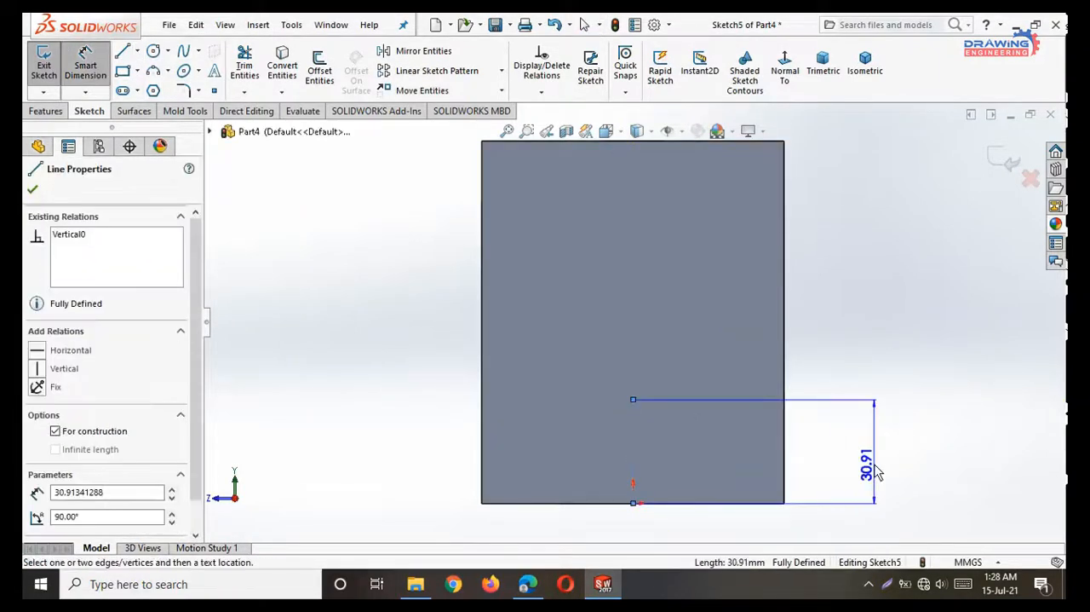
{"action": "left_click", "coordinate": [873, 464]}
{"action": "type", "text": "18"}
{"action": "key", "text": "Return"}
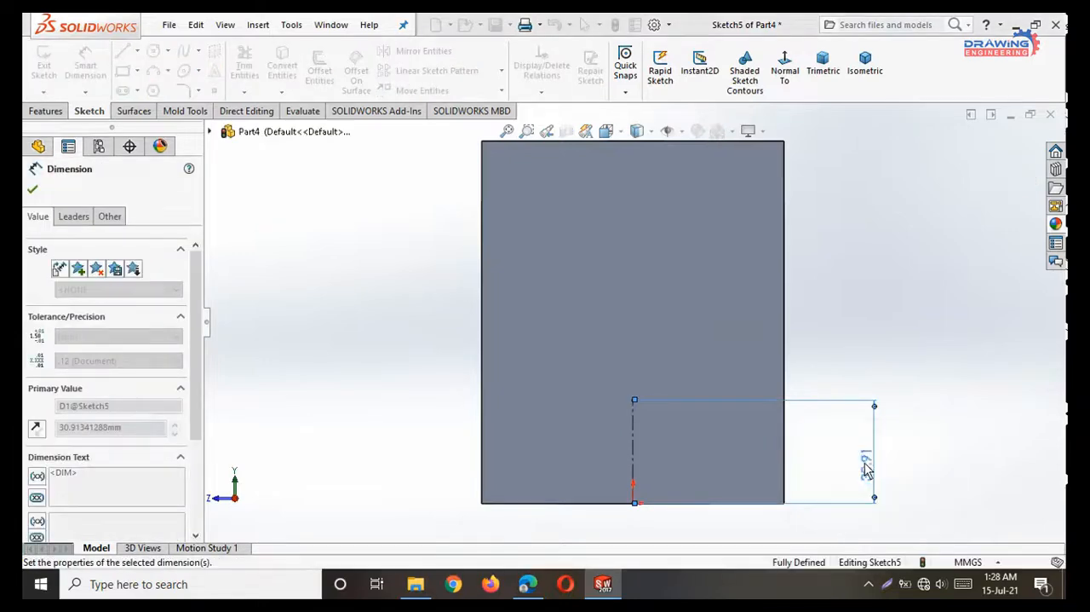
{"action": "left_click", "coordinate": [33, 189]}
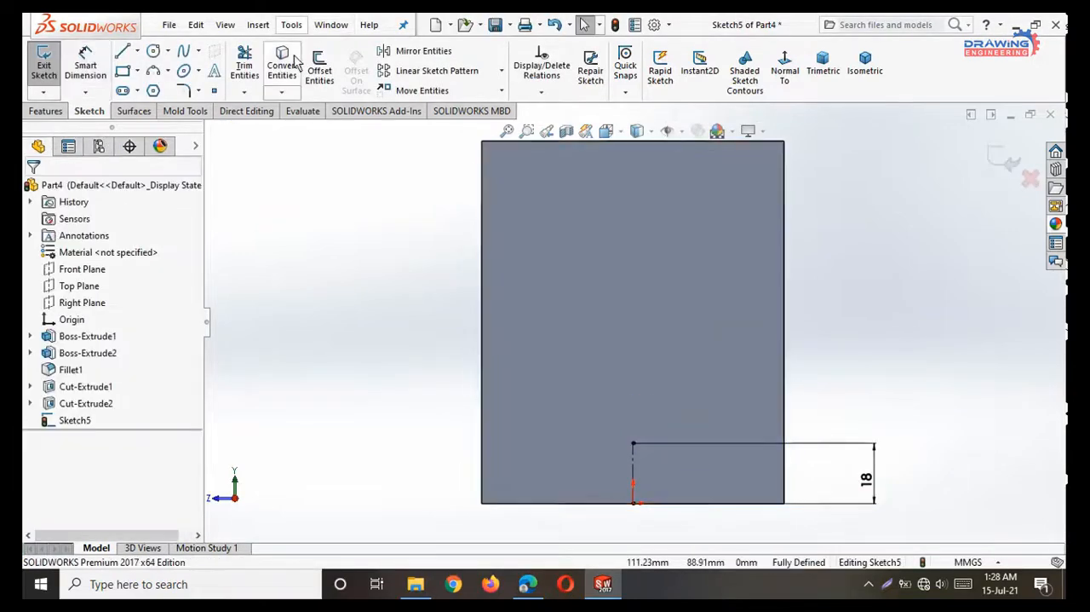
Sketch a circle centred about 34.6 mm directly above the origin, passing through the centreline's upper endpoint.
{"action": "left_click", "coordinate": [154, 52]}
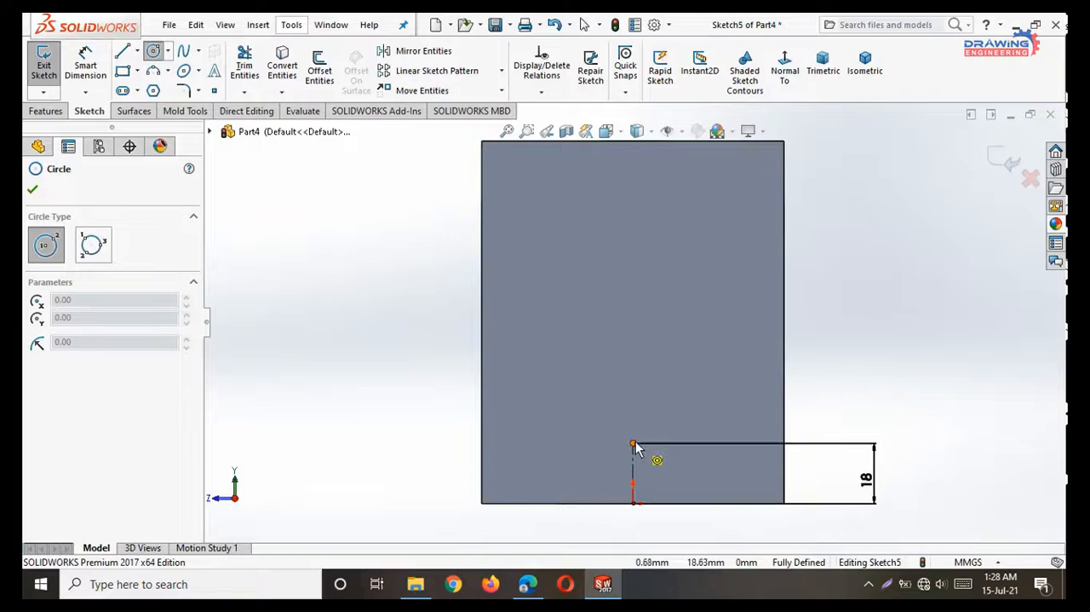
{"action": "left_click", "coordinate": [634, 388]}
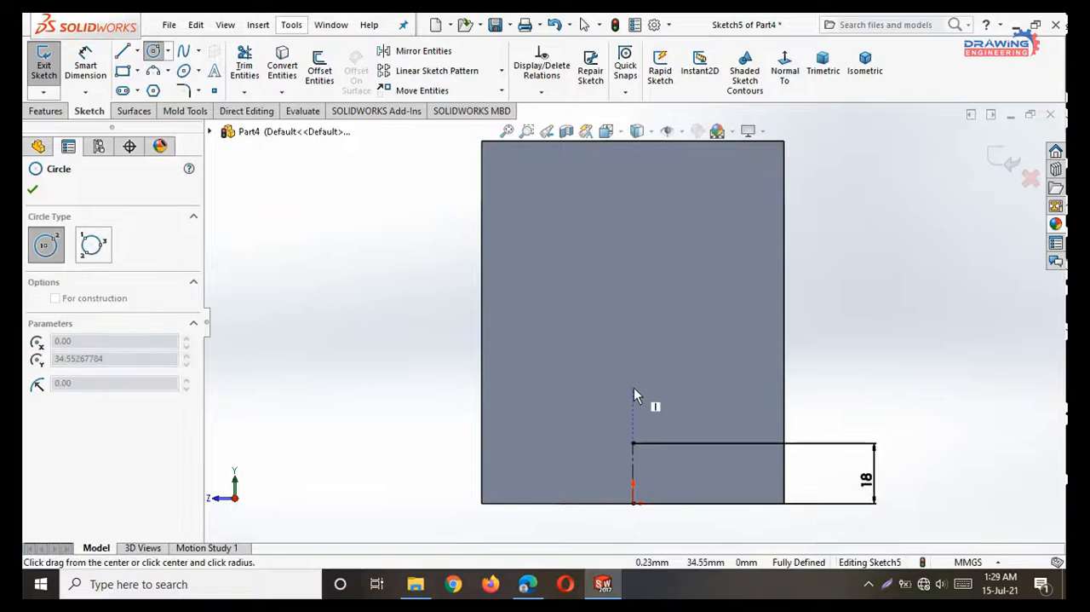
{"action": "left_click", "coordinate": [634, 443]}
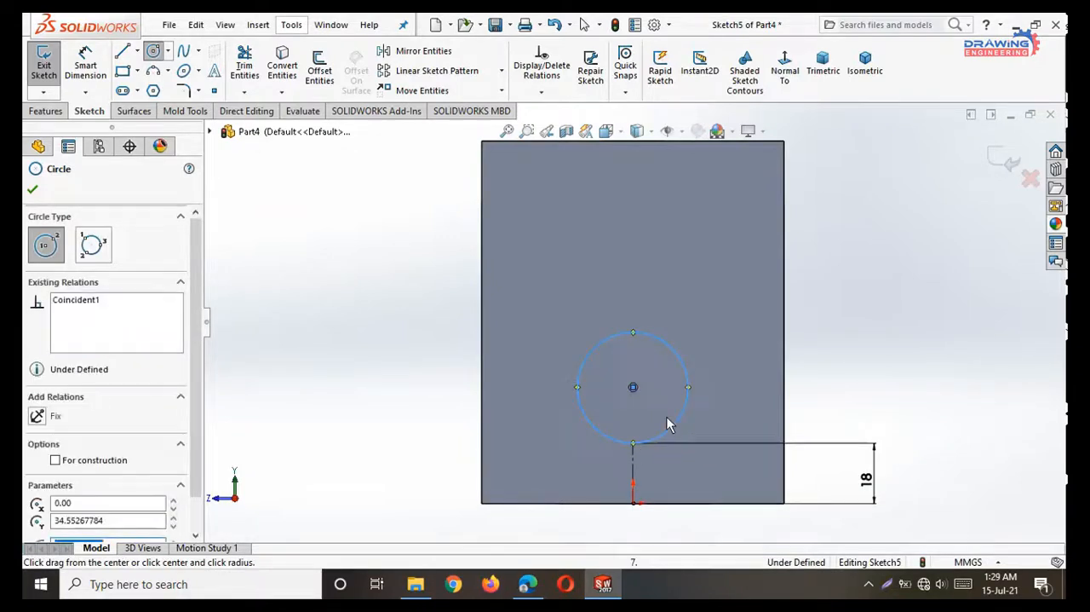
{"action": "right_click", "coordinate": [829, 288]}
{"action": "left_click", "coordinate": [869, 299]}
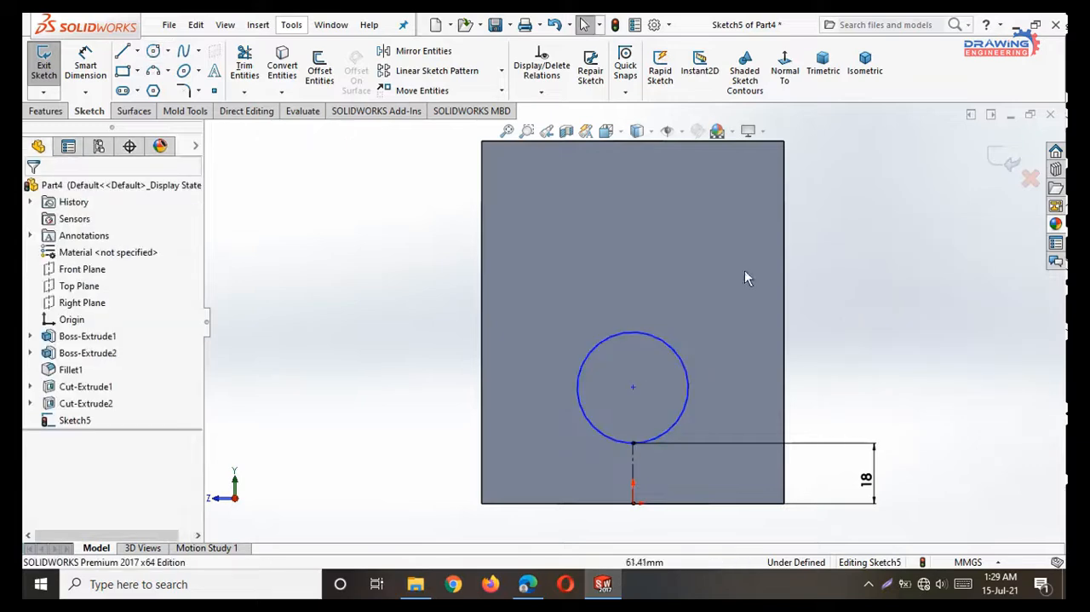
Set the circle's diameter on the end wall to 18 mm with a dimension.
{"action": "left_click", "coordinate": [85, 67]}
{"action": "left_click", "coordinate": [594, 348]}
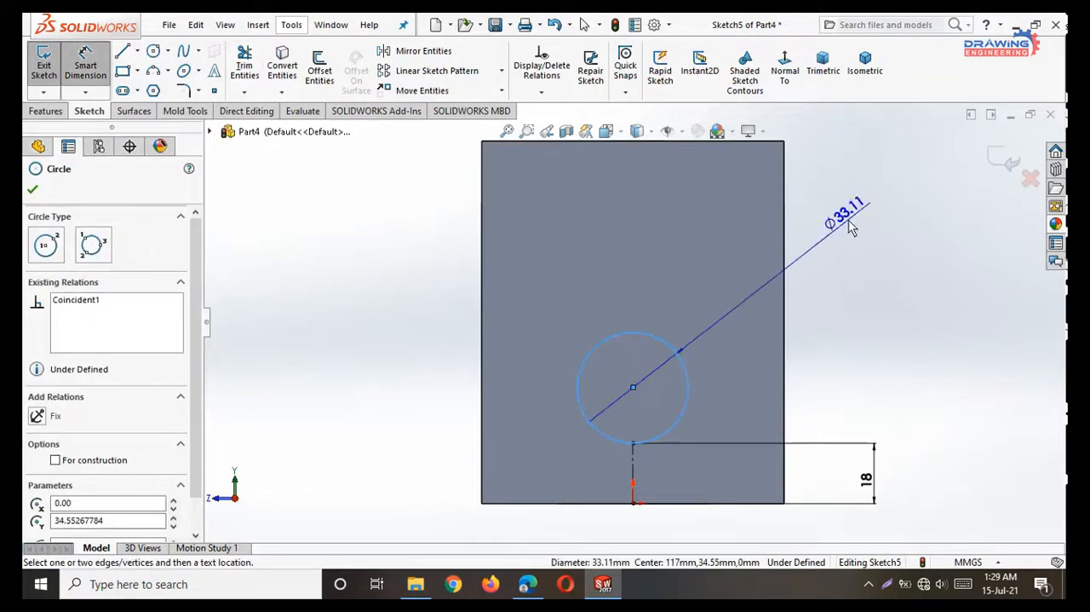
{"action": "left_click", "coordinate": [851, 223]}
{"action": "type", "text": "18"}
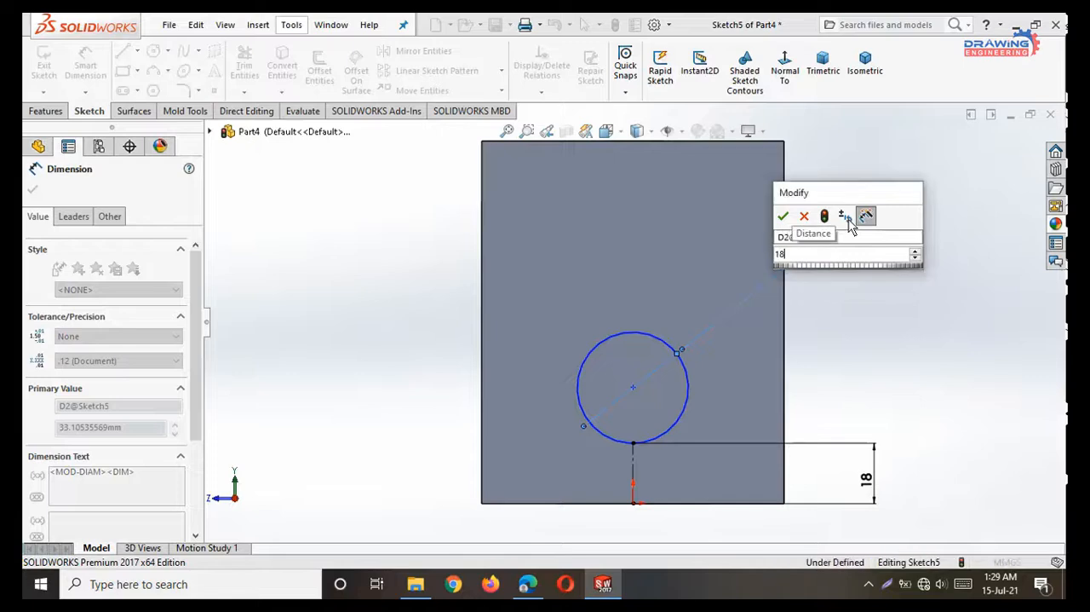
{"action": "key", "text": "Return"}
{"action": "left_click", "coordinate": [33, 189]}
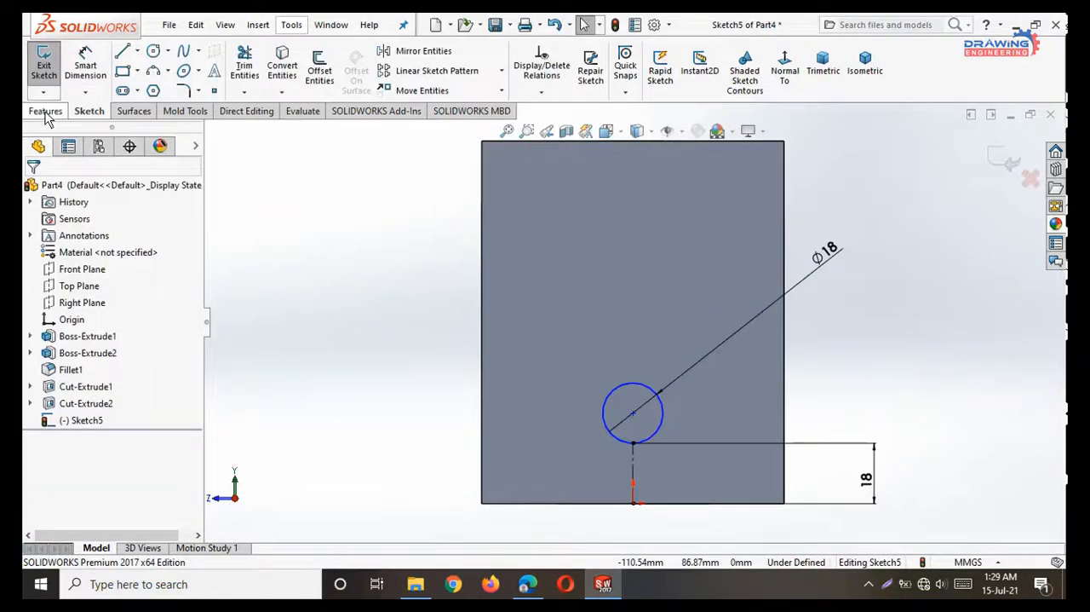
Cut-extrude the circle 18 mm blind from the sketch plane through the end wall.
{"action": "left_click", "coordinate": [46, 112]}
{"action": "left_click", "coordinate": [249, 68]}
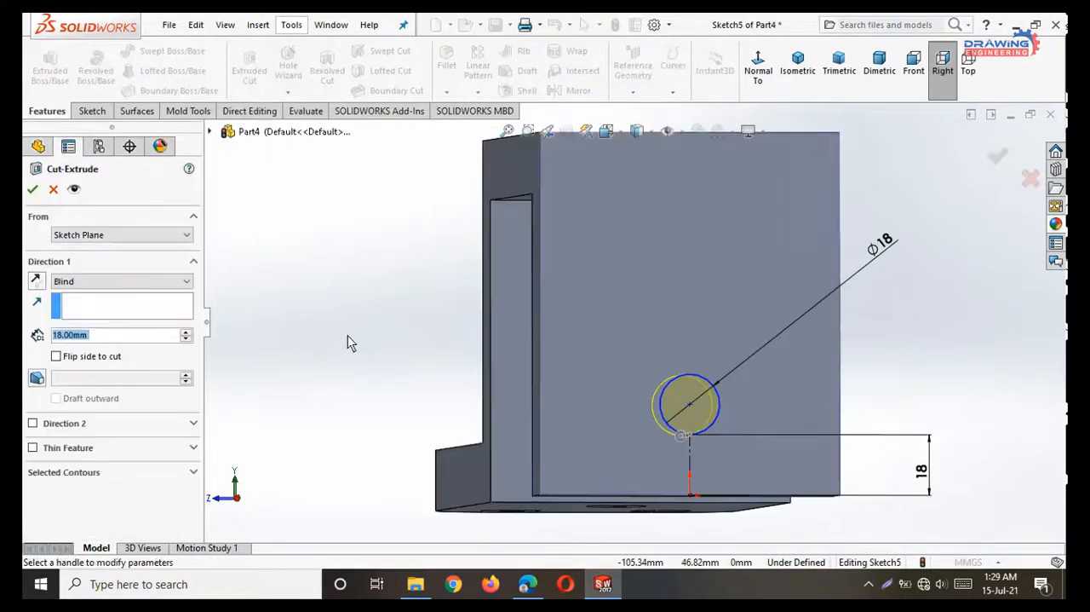
{"action": "left_click", "coordinate": [32, 190]}
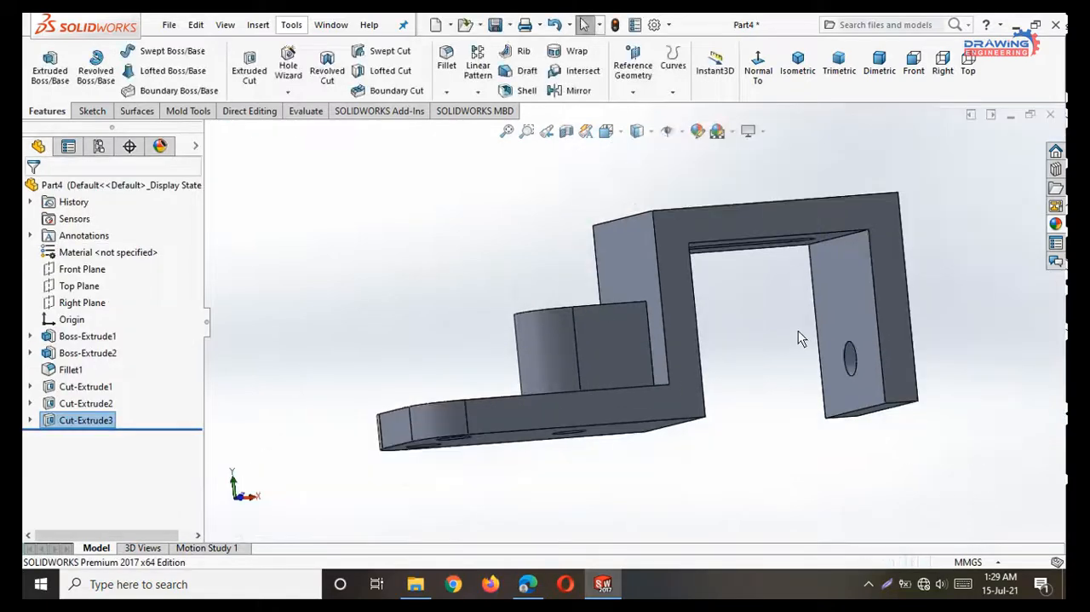
Apply an orange color from the standard palette to the end wall's outer face.
{"action": "middle_click_drag", "start_coordinate": [799, 332], "coordinate": [880, 341]}
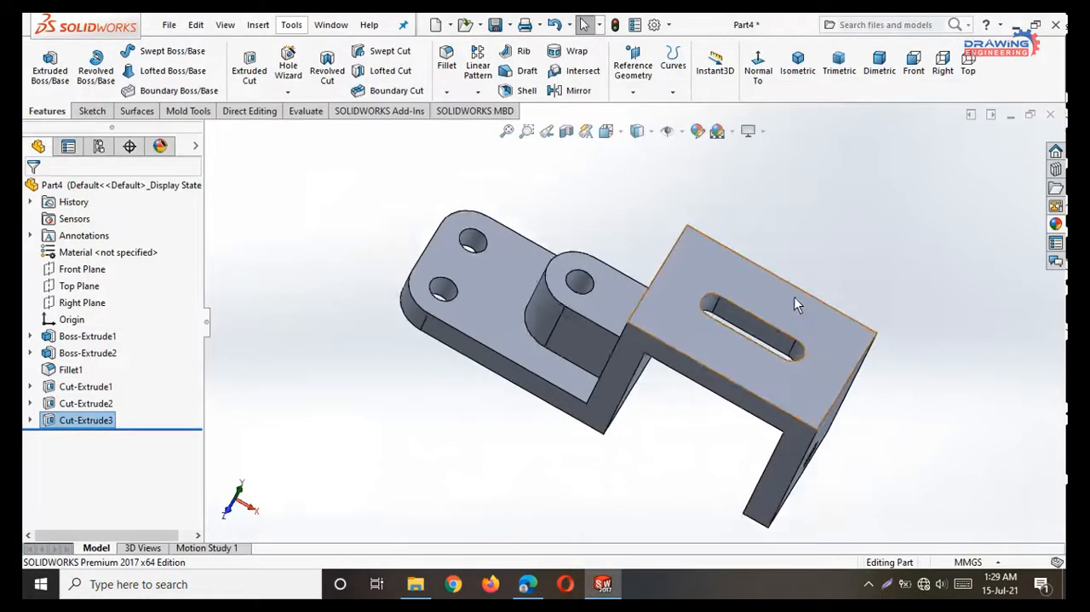
{"action": "middle_click_drag", "start_coordinate": [794, 300], "coordinate": [673, 353]}
{"action": "left_click", "coordinate": [657, 349]}
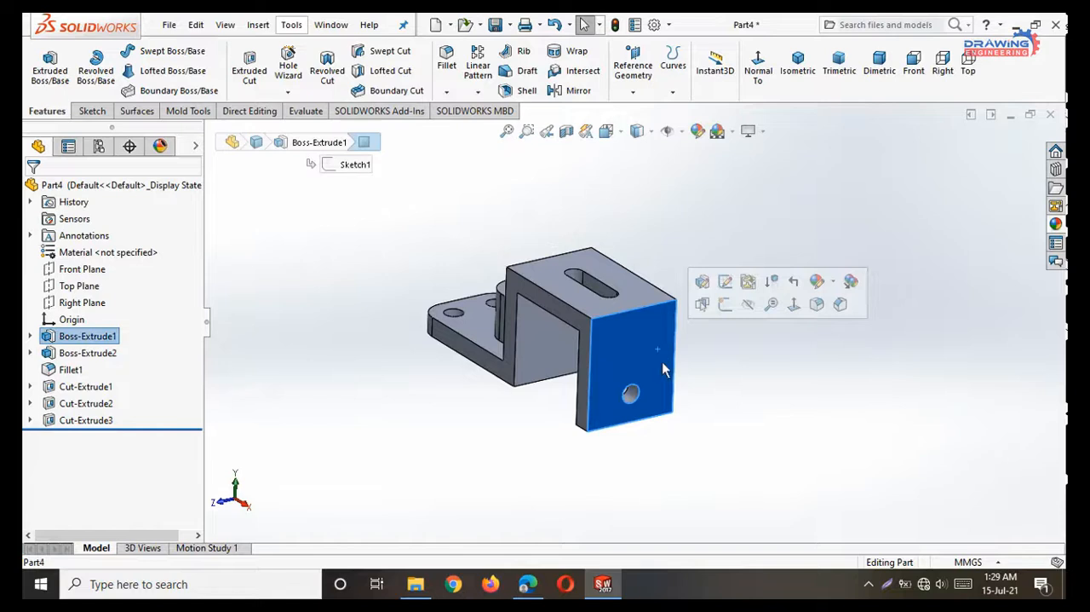
{"action": "left_click", "coordinate": [700, 133]}
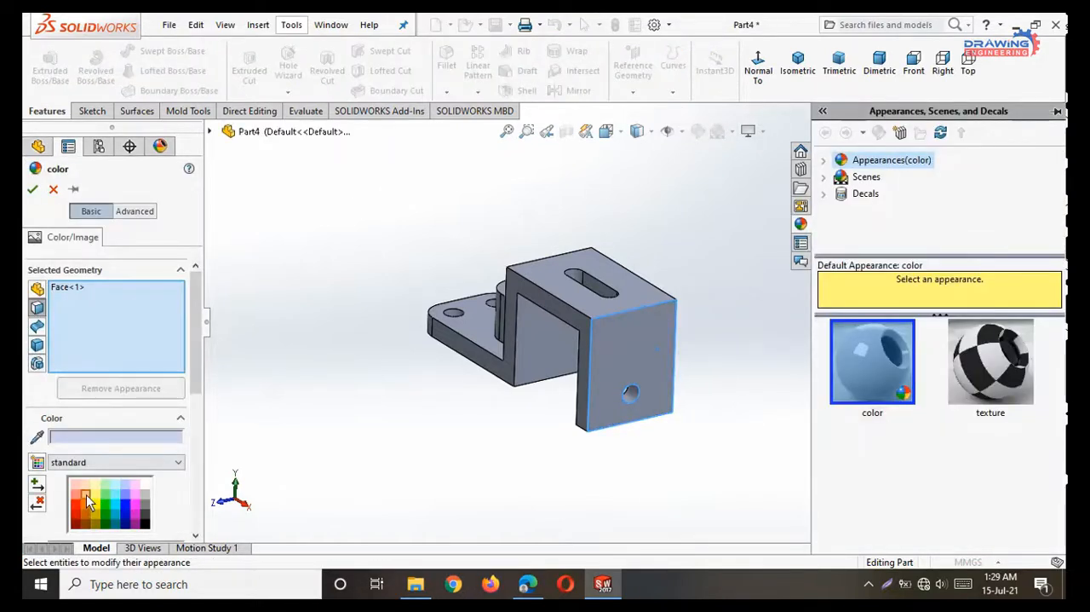
{"action": "left_click", "coordinate": [94, 504]}
{"action": "left_click", "coordinate": [33, 189]}
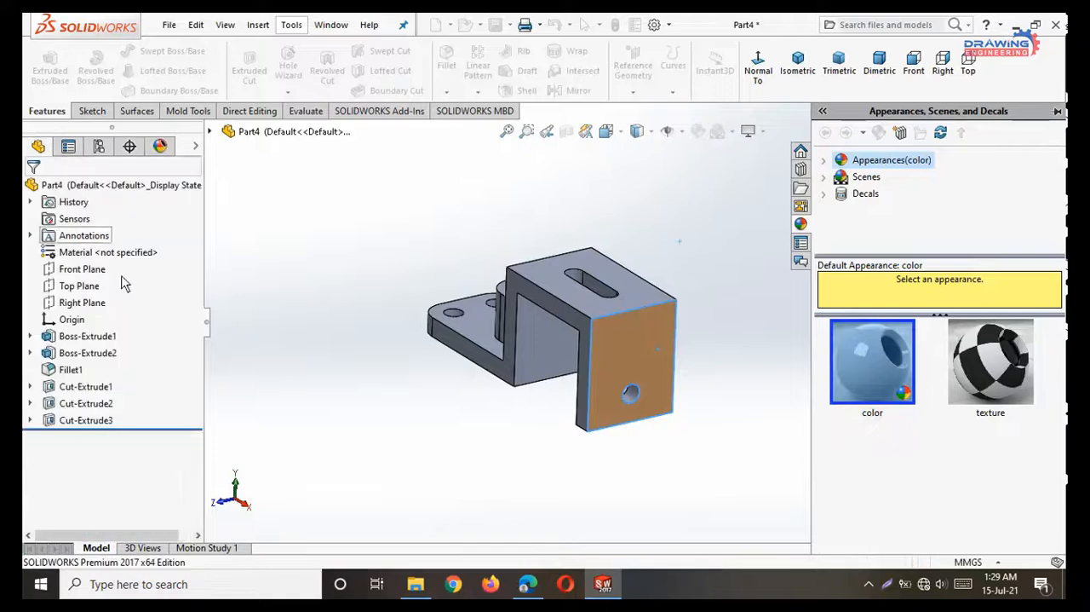
Apply a light red color to the upright wall's face inside the bracket's opening.
{"action": "left_click", "coordinate": [535, 359]}
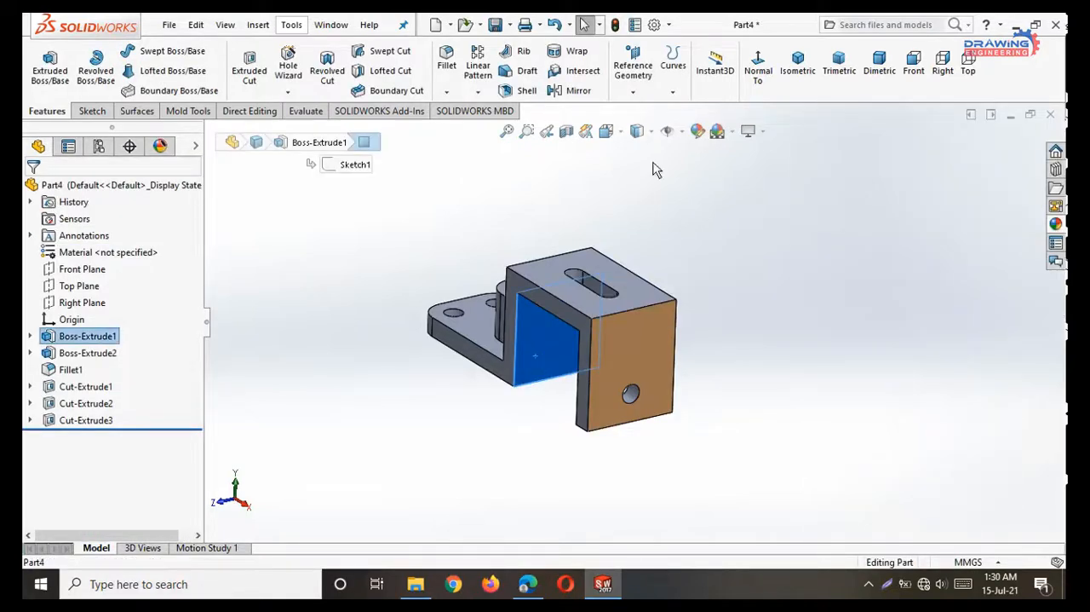
{"action": "left_click", "coordinate": [698, 131]}
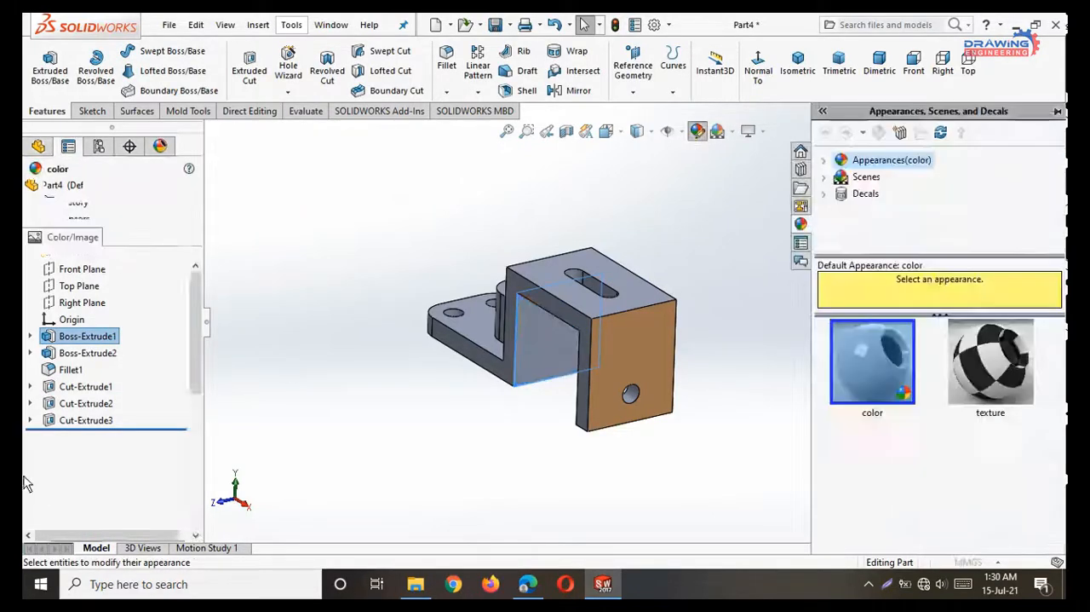
{"action": "left_click", "coordinate": [77, 501]}
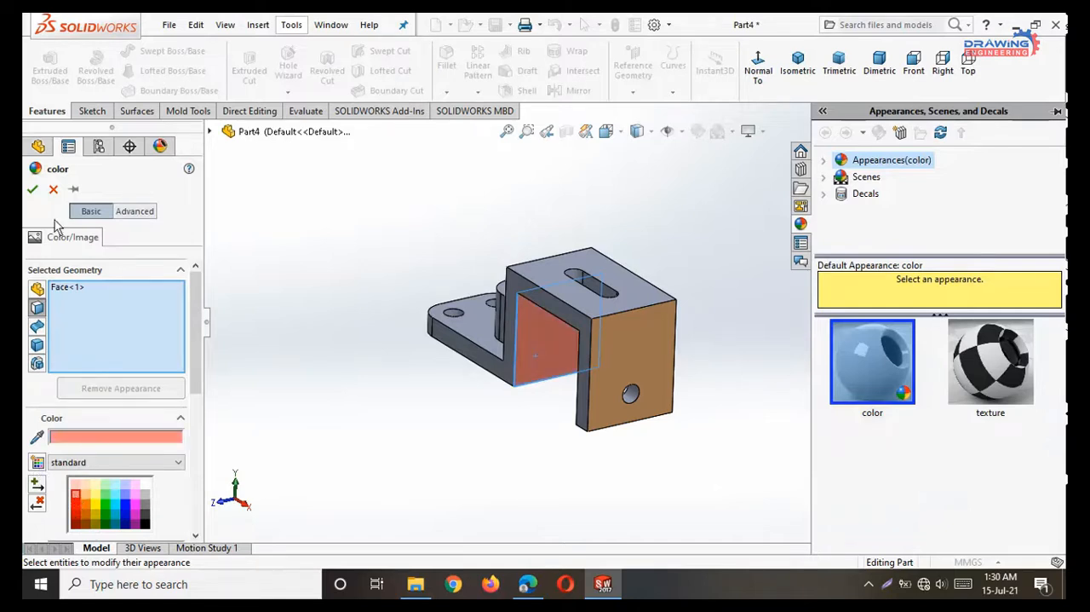
{"action": "left_click", "coordinate": [32, 189]}
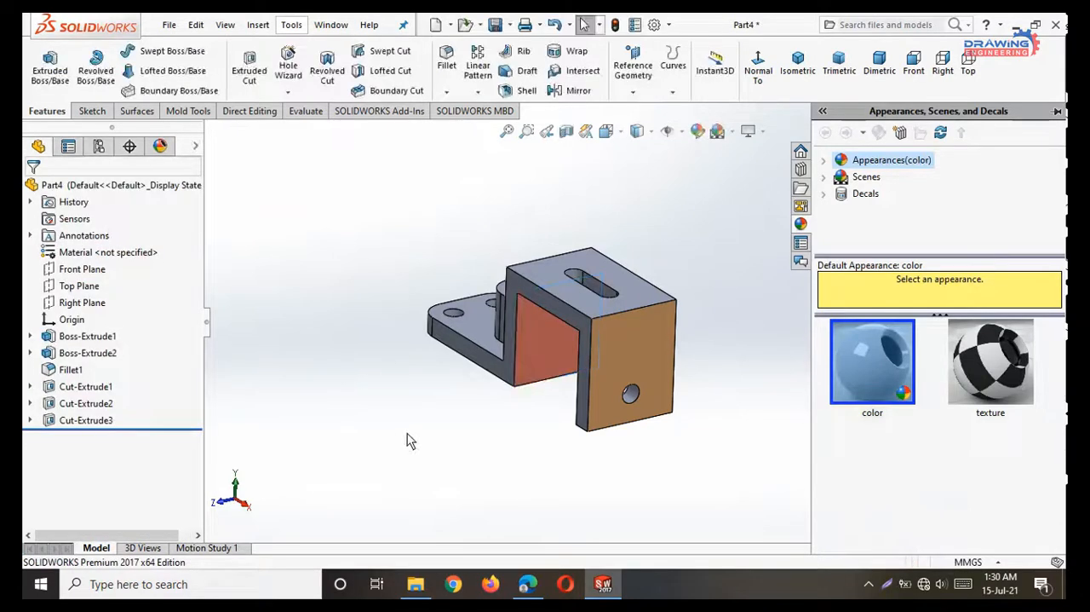
Apply a light blue color to the rounded boss feature, Boss-Extrude2.
{"action": "left_click", "coordinate": [88, 353]}
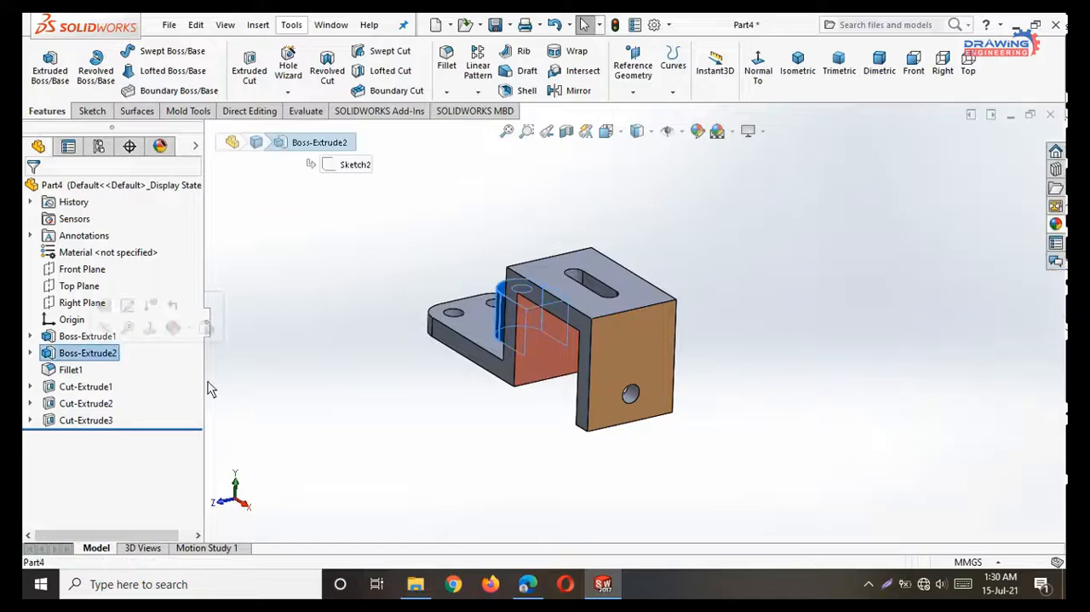
{"action": "middle_click_drag", "start_coordinate": [349, 425], "coordinate": [401, 453]}
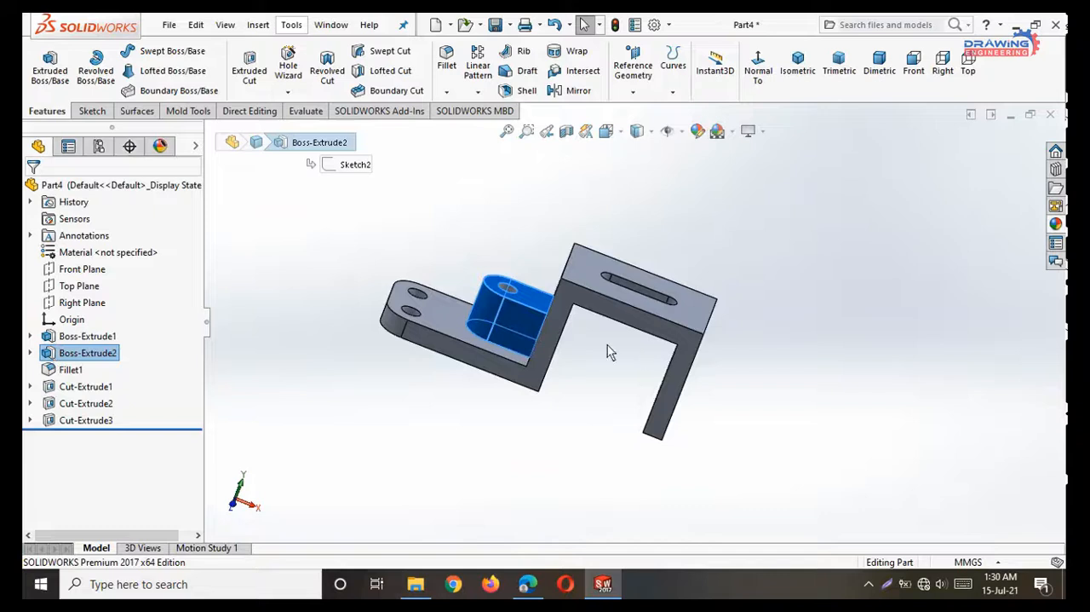
{"action": "middle_click_drag", "start_coordinate": [607, 345], "coordinate": [752, 394]}
{"action": "middle_click_drag", "start_coordinate": [647, 431], "coordinate": [825, 433]}
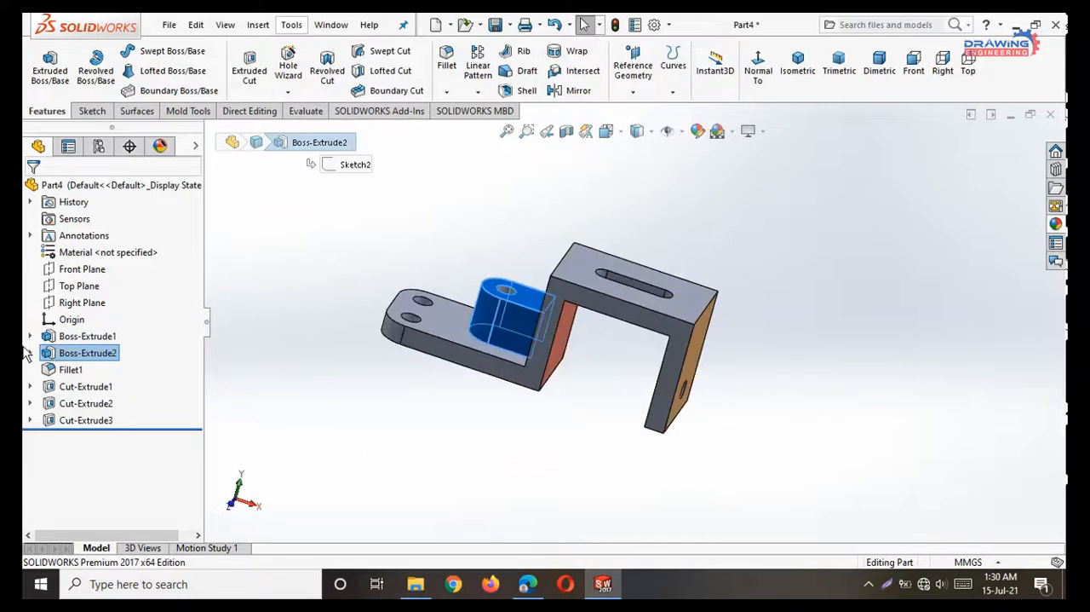
{"action": "left_click", "coordinate": [704, 135]}
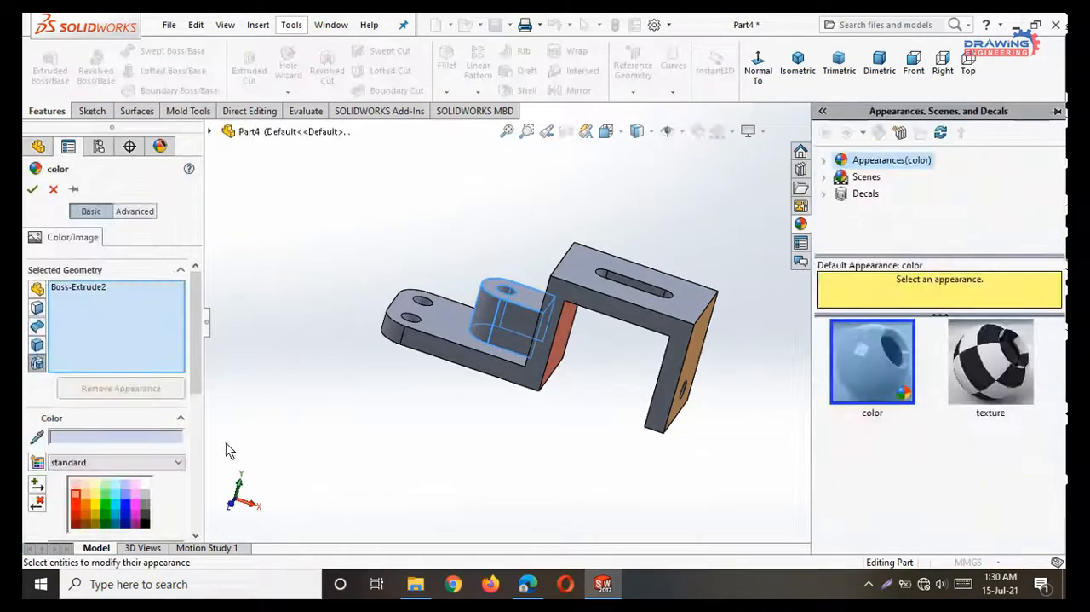
{"action": "left_click", "coordinate": [125, 495]}
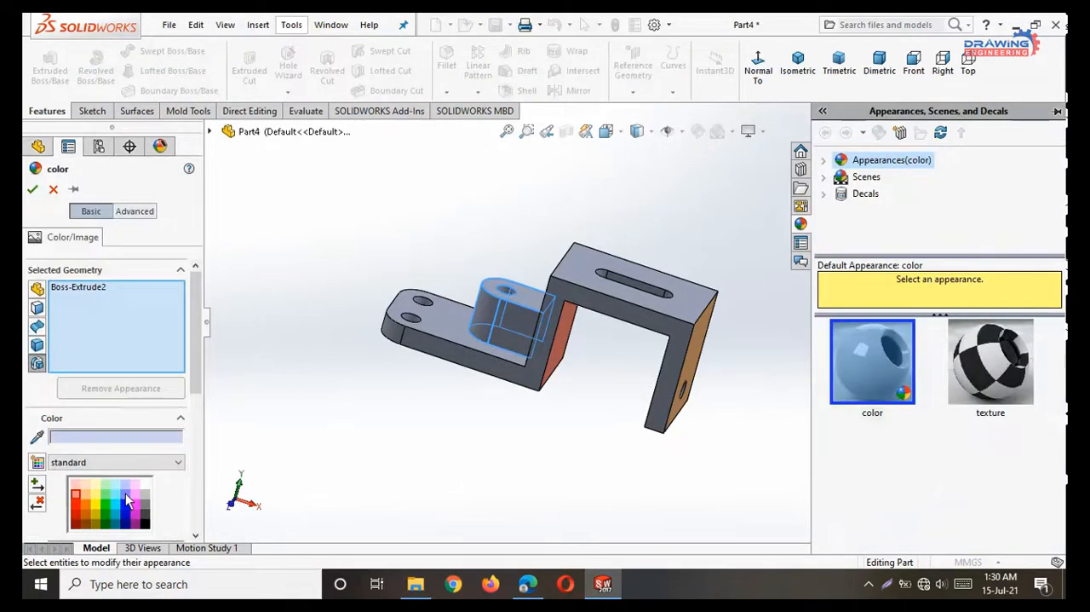
{"action": "left_click", "coordinate": [33, 190]}
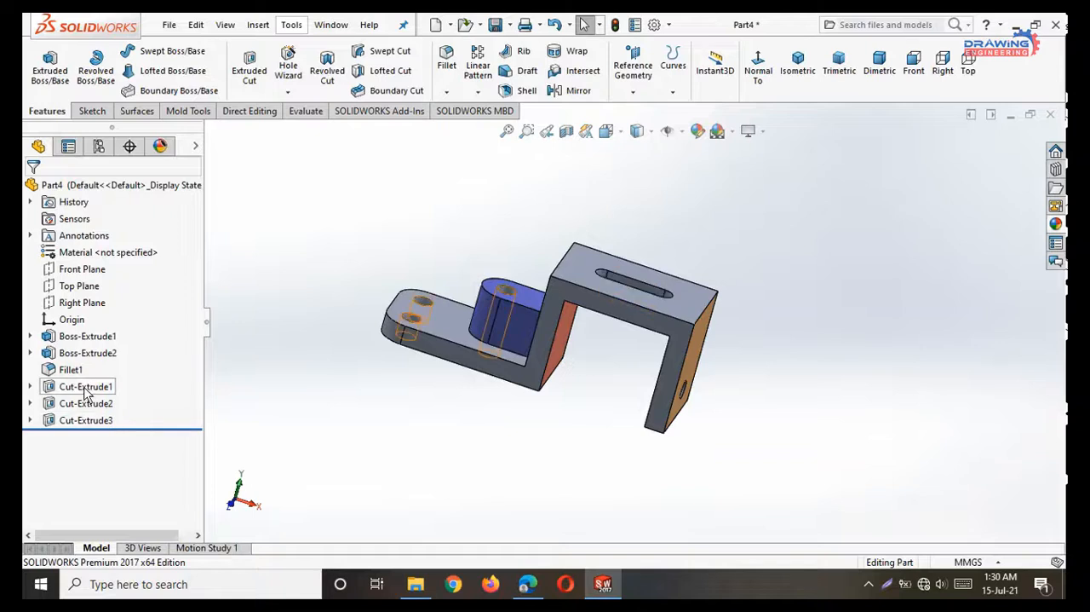
Apply a light green color to Cut-Extrude1, Cut-Extrude2, Cut-Extrude3 and Fillet1 together.
{"action": "left_click", "coordinate": [86, 389]}
{"action": "left_click", "coordinate": [86, 404], "text": "ctrl"}
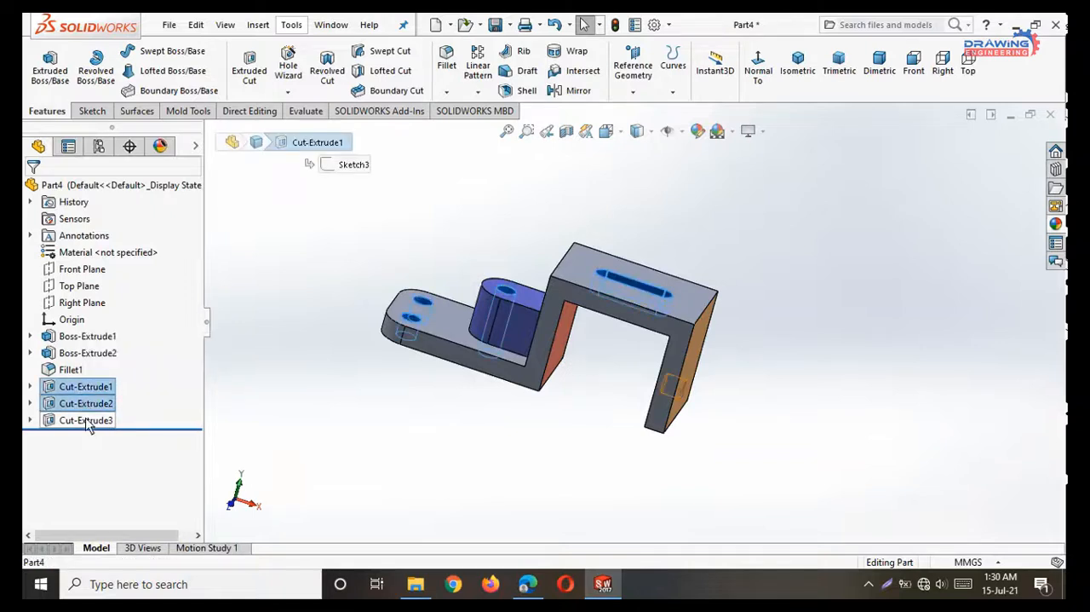
{"action": "left_click", "coordinate": [85, 420], "text": "ctrl"}
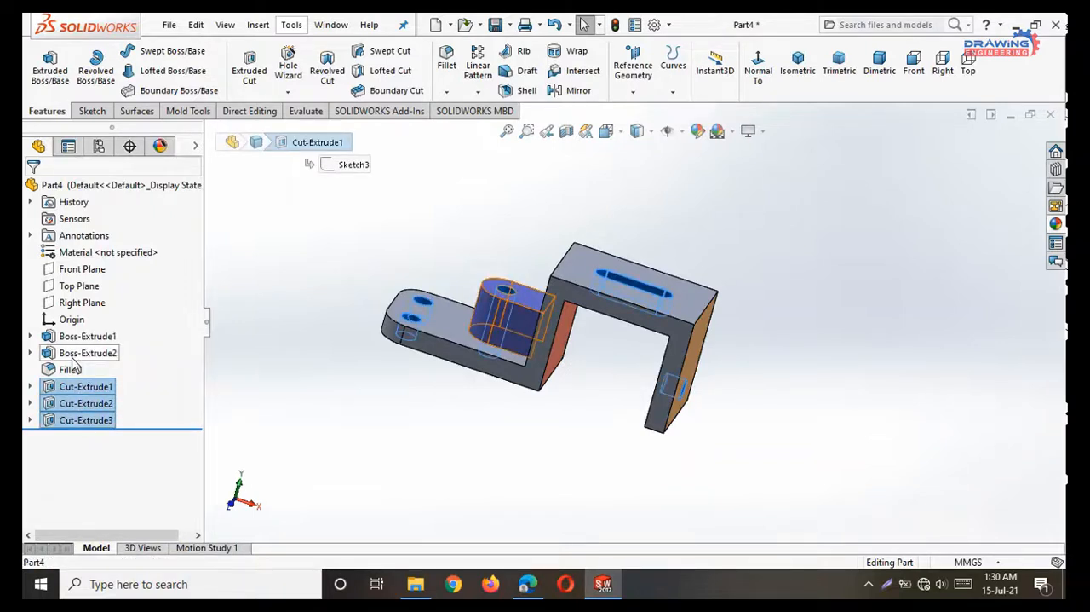
{"action": "left_click", "coordinate": [68, 370], "text": "ctrl"}
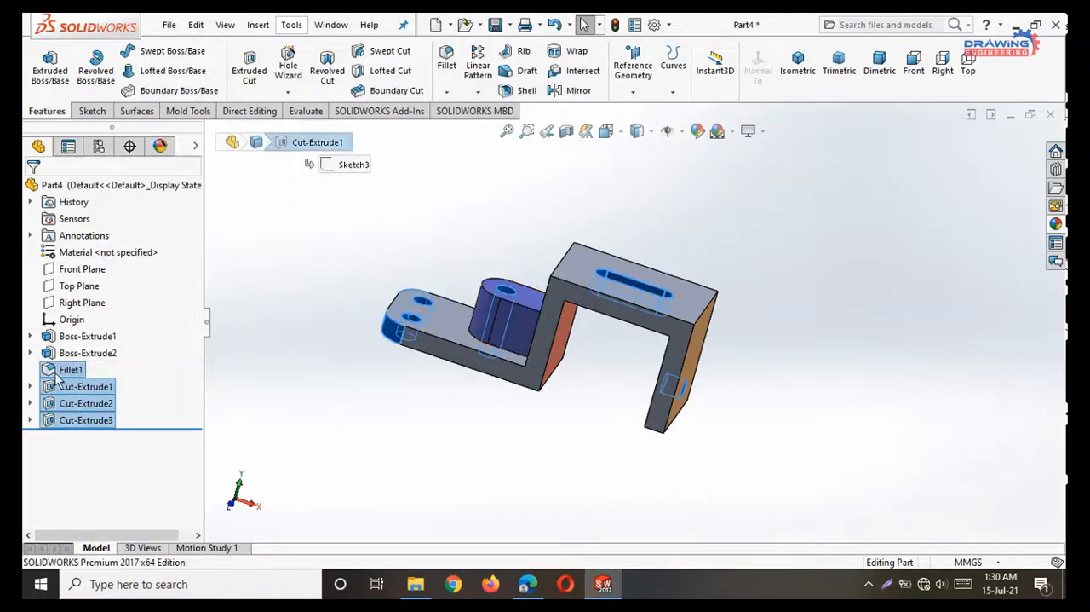
{"action": "left_click", "coordinate": [696, 133]}
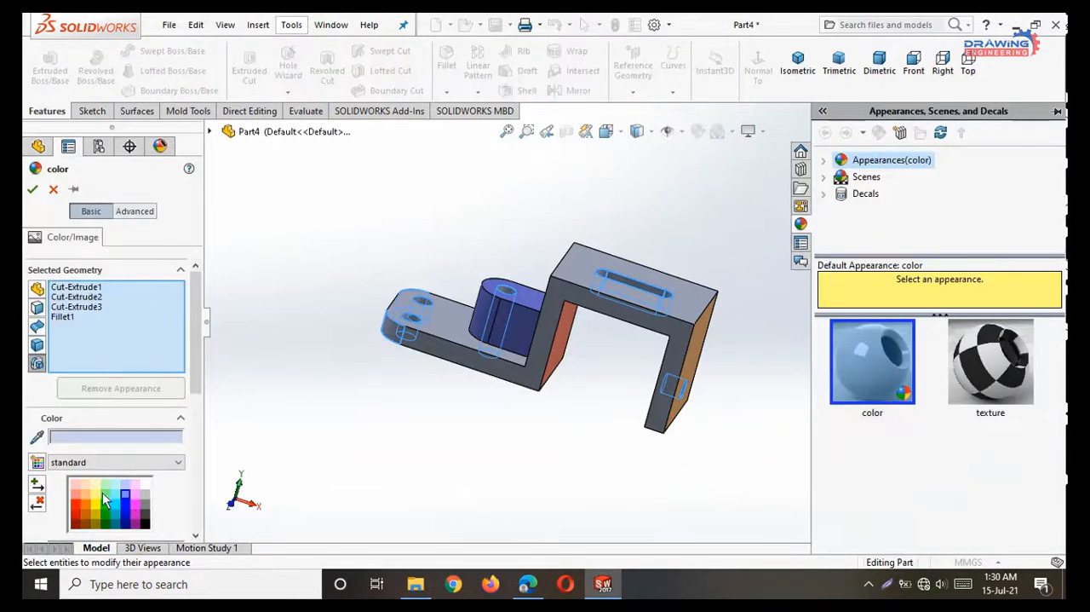
{"action": "left_click", "coordinate": [105, 494]}
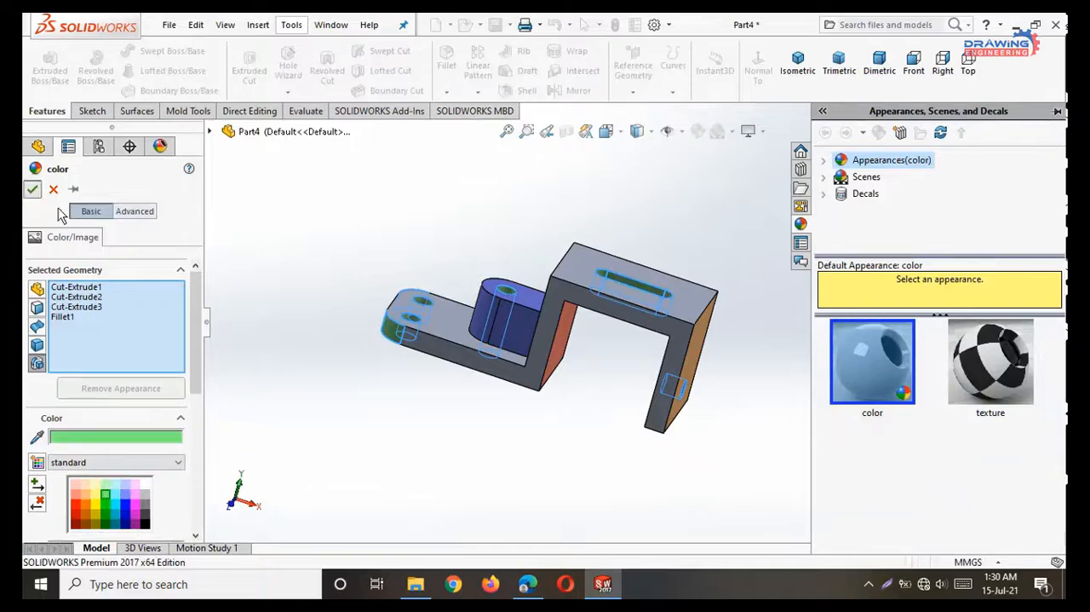
{"action": "left_click", "coordinate": [32, 189]}
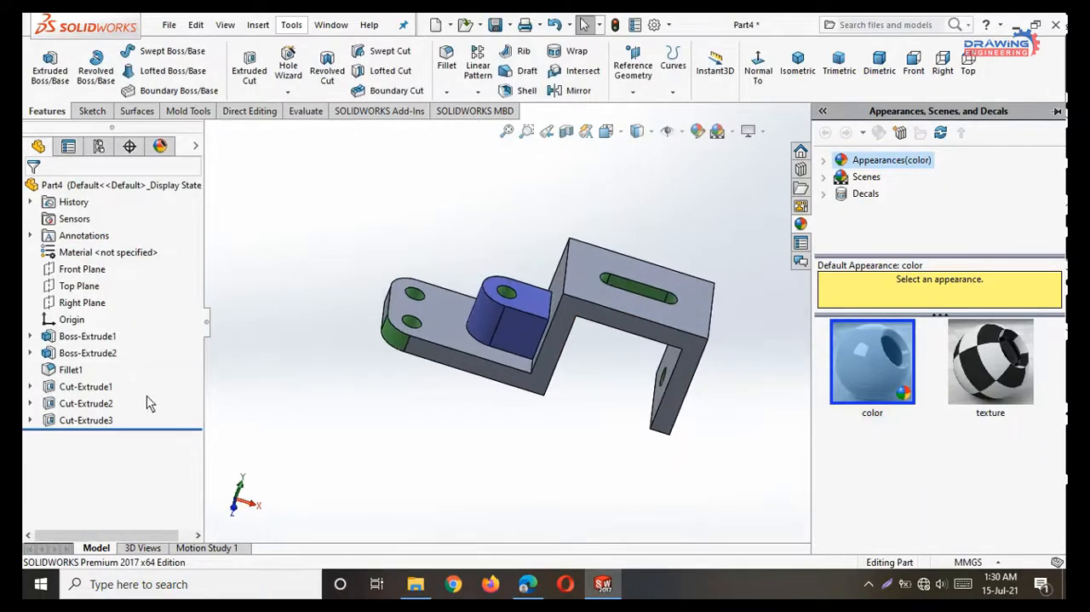
Apply a dark blue color to the main bracket body feature, Boss-Extrude1.
{"action": "left_click", "coordinate": [93, 339]}
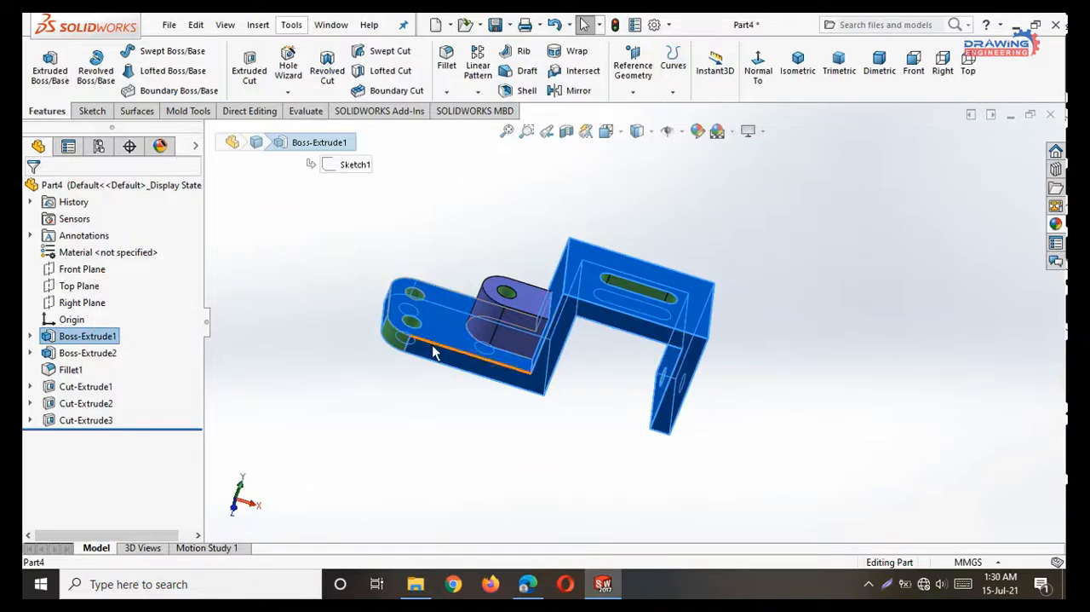
{"action": "left_click", "coordinate": [460, 383]}
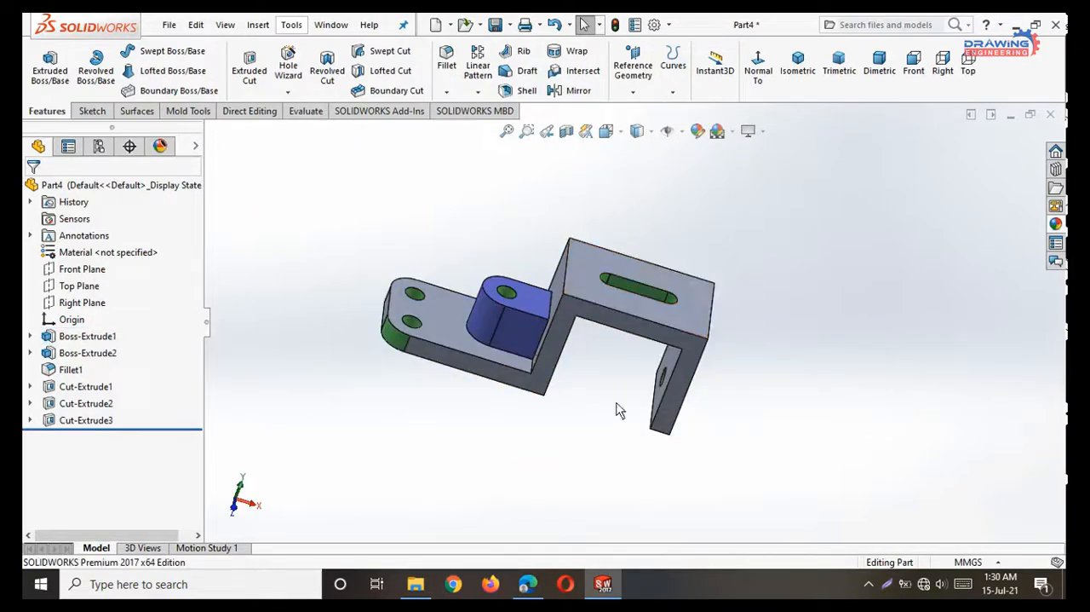
{"action": "middle_click_drag", "start_coordinate": [798, 332], "coordinate": [632, 338]}
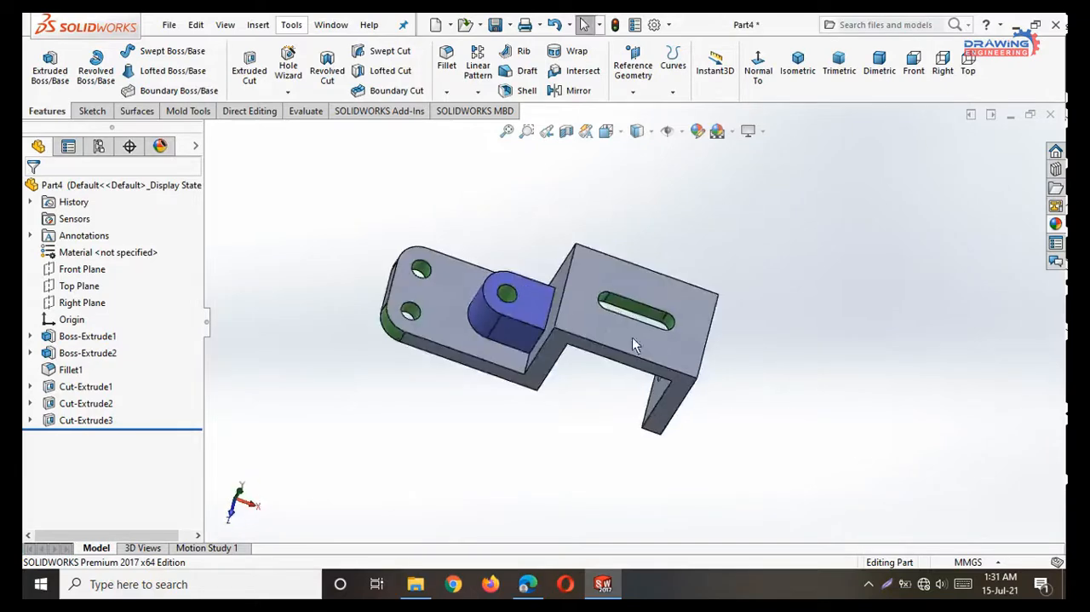
{"action": "left_click", "coordinate": [86, 337]}
{"action": "left_click", "coordinate": [698, 132]}
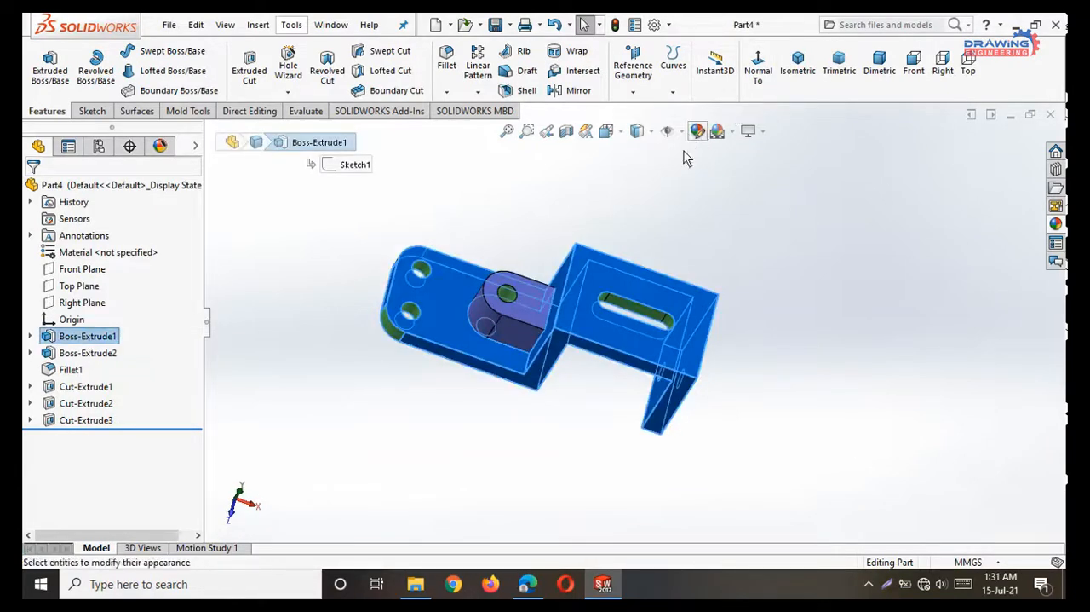
{"action": "left_click", "coordinate": [105, 494]}
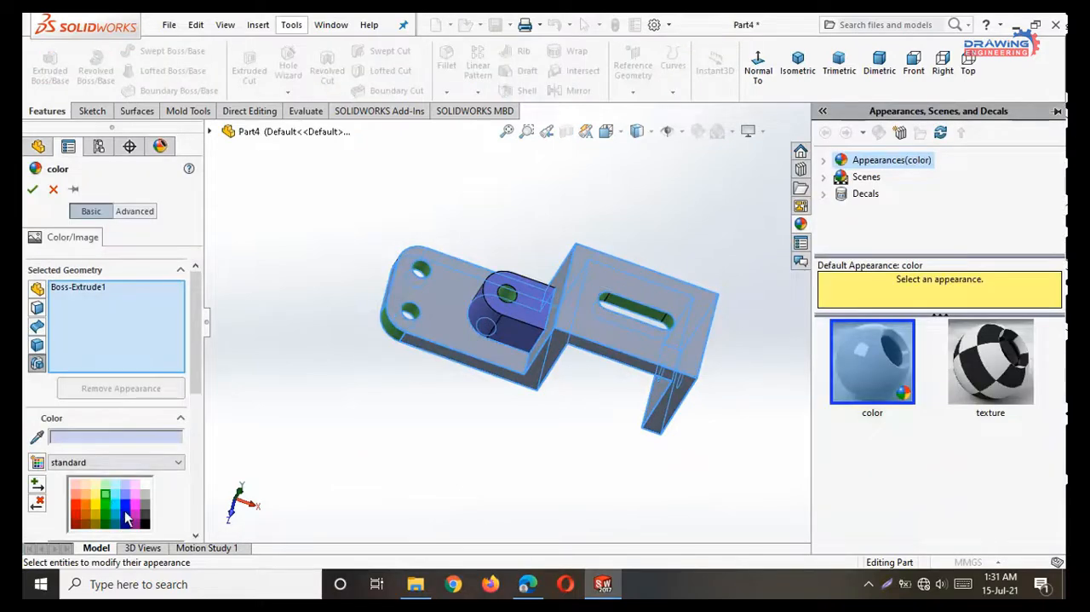
{"action": "left_click", "coordinate": [126, 519]}
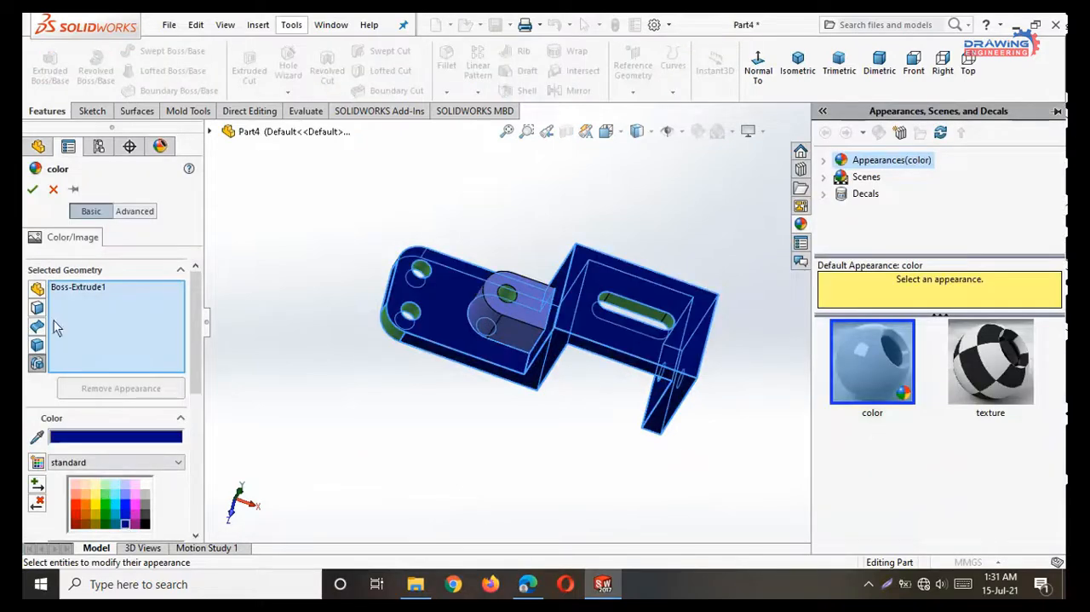
{"action": "left_click", "coordinate": [33, 189]}
Inspect the colored bracket from below and above, then switch to the Practice & Exercise 4 (1) PDF in Edge.
{"action": "middle_click_drag", "start_coordinate": [479, 381], "coordinate": [735, 517]}
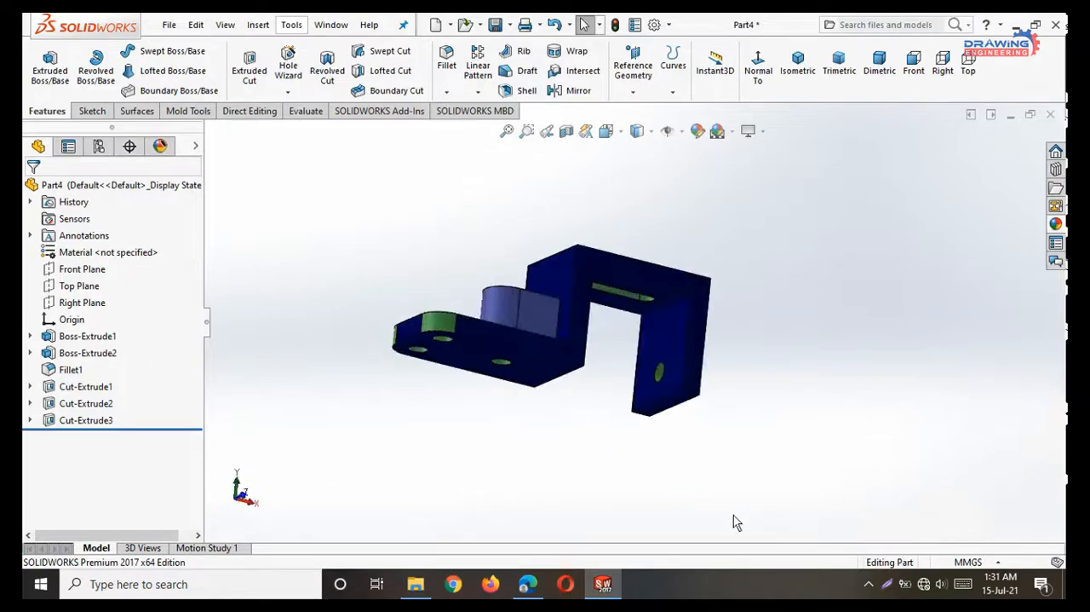
{"action": "middle_click_drag", "start_coordinate": [764, 253], "coordinate": [764, 219]}
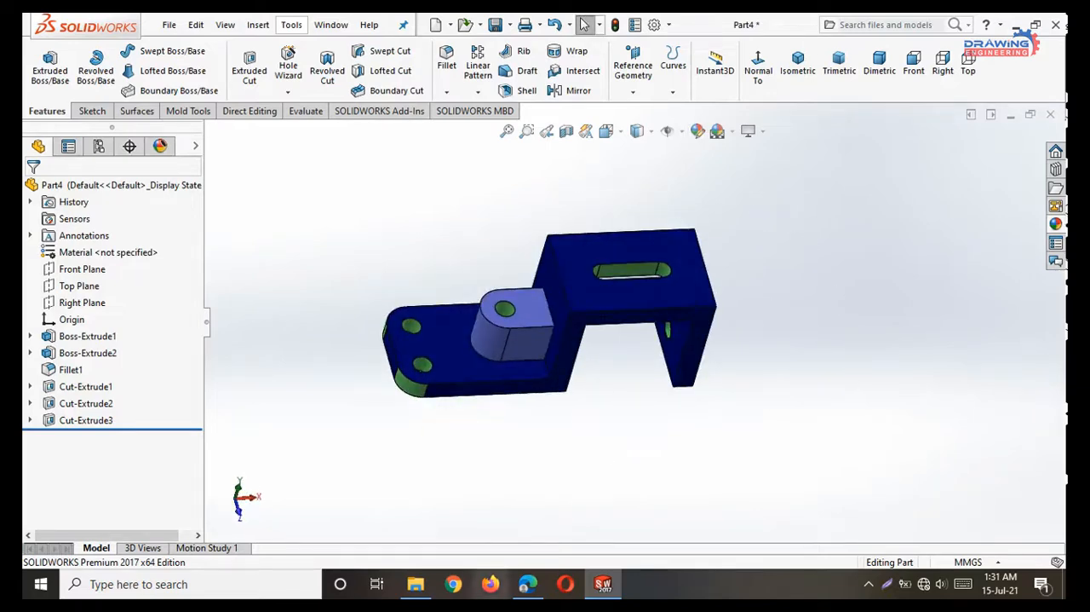
{"action": "left_click", "coordinate": [529, 594]}
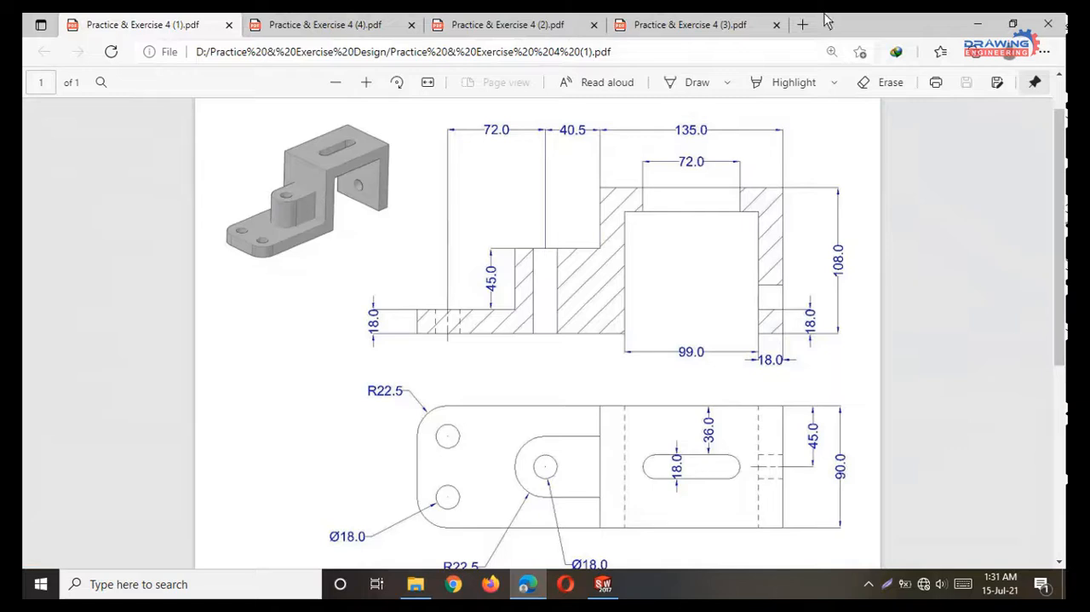
Look through the other exercise drawings in the Practice & Exercise 4 (4), (2) and (3) PDFs.
{"action": "left_click", "coordinate": [313, 24]}
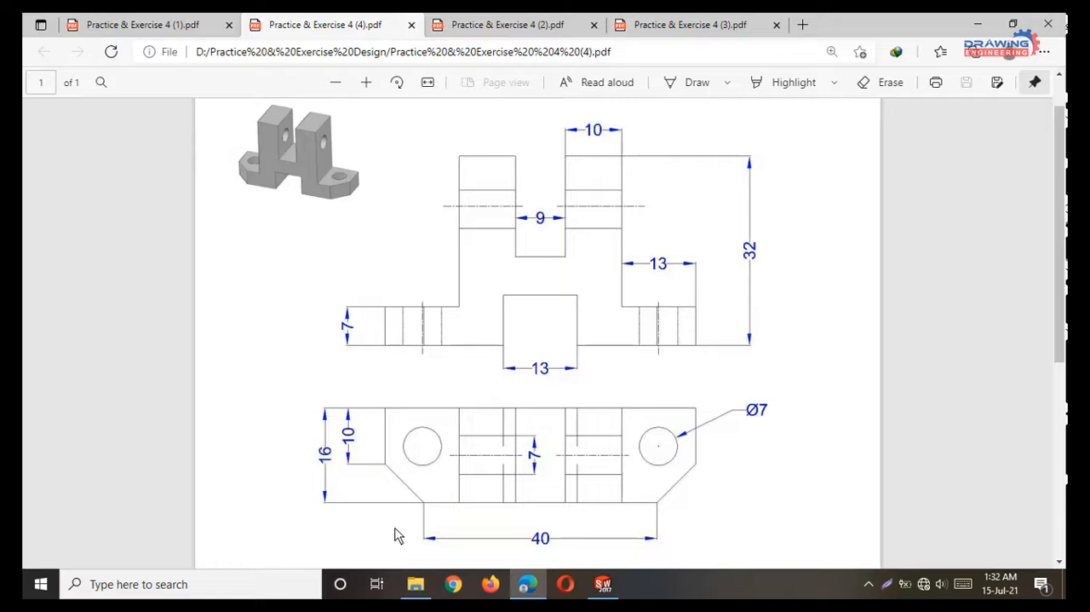
{"action": "scroll", "coordinate": [450, 423], "scroll_direction": "down", "scroll_amount": 2}
{"action": "scroll", "coordinate": [451, 423], "scroll_direction": "up", "scroll_amount": 2}
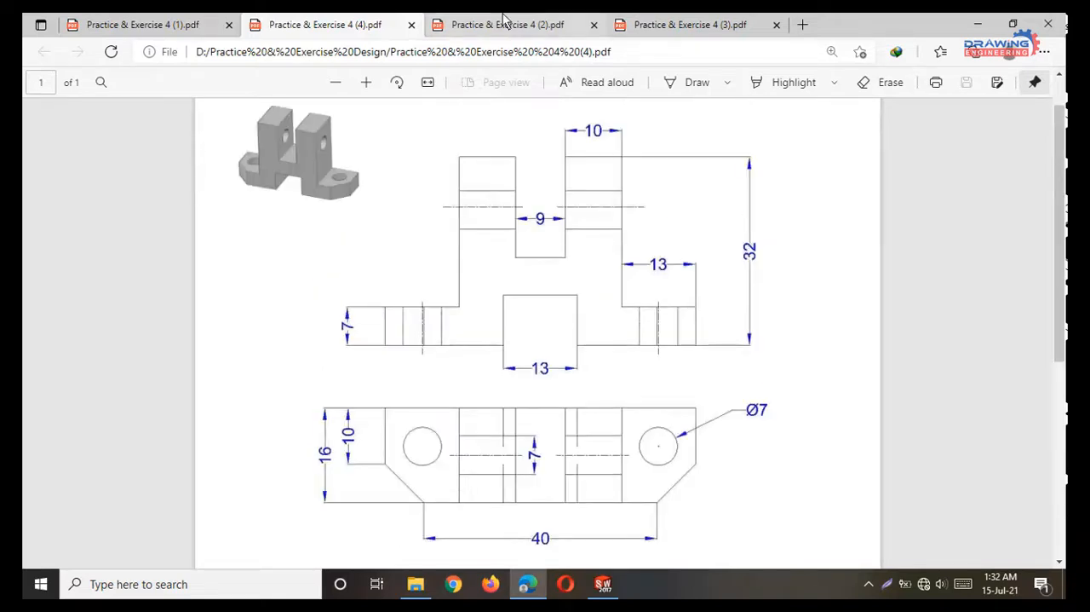
{"action": "left_click", "coordinate": [503, 19]}
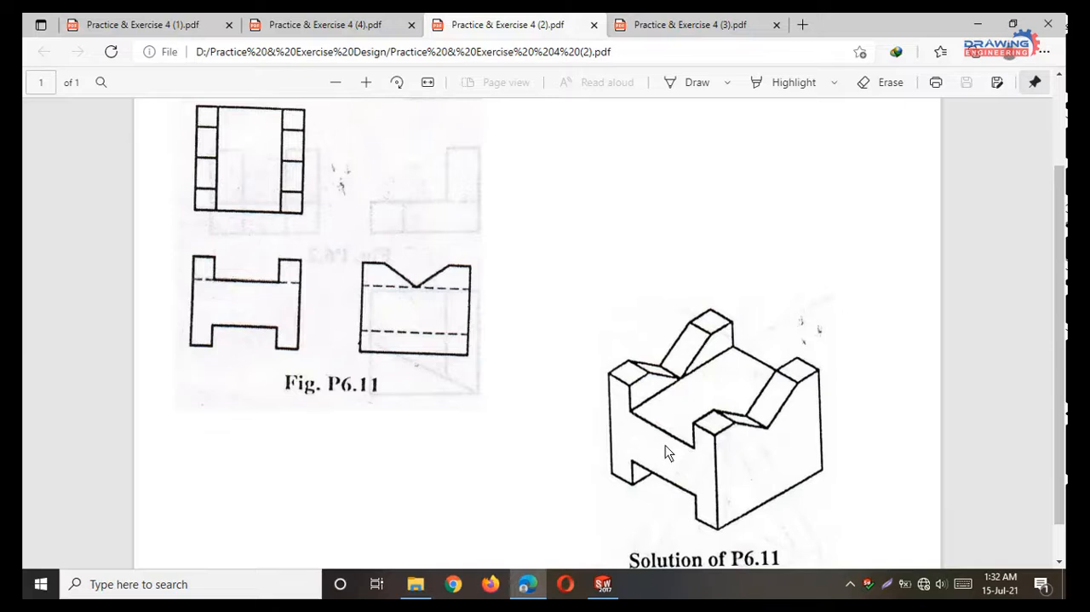
{"action": "left_click", "coordinate": [704, 19]}
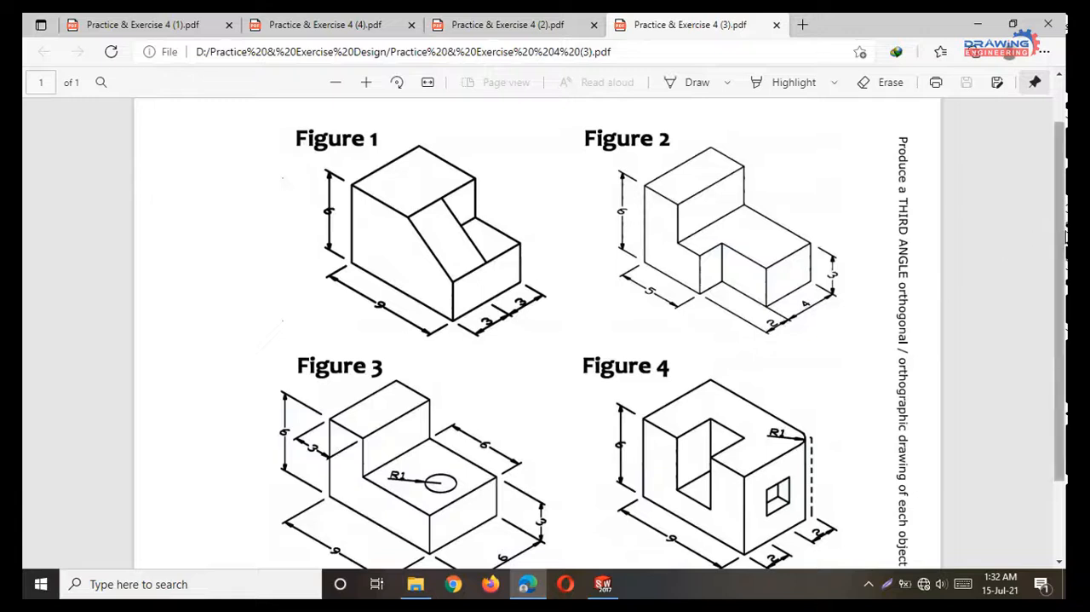
{"action": "left_click_drag", "start_coordinate": [1065, 235], "coordinate": [1065, 243]}
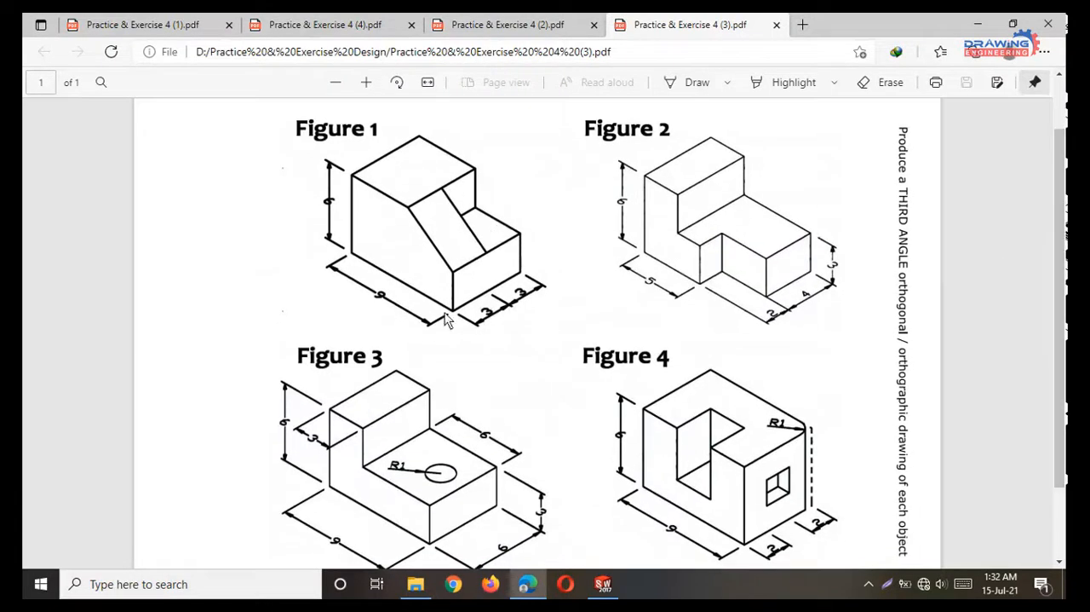